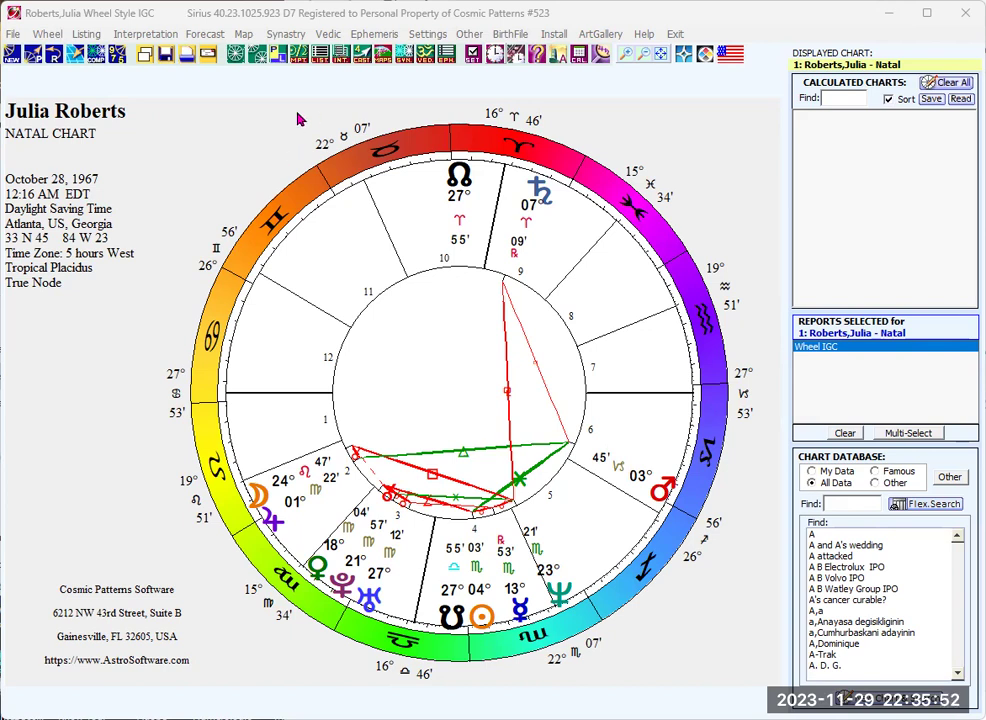
Generate the All House Systems listing for the natal chart
left_click(320, 60)
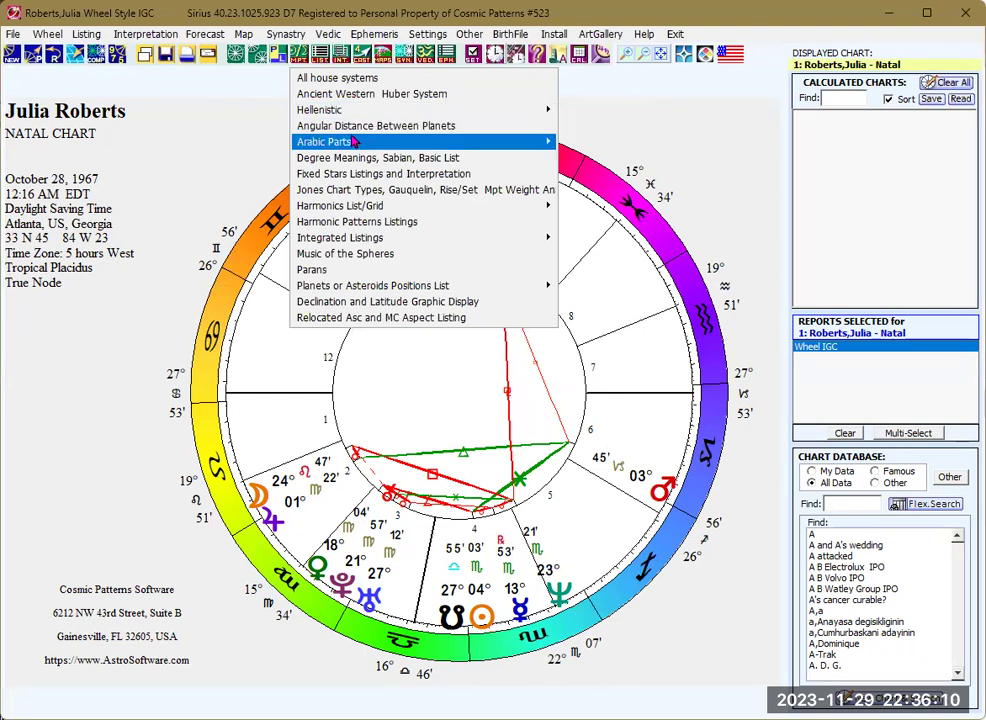
mouse_move(353, 144)
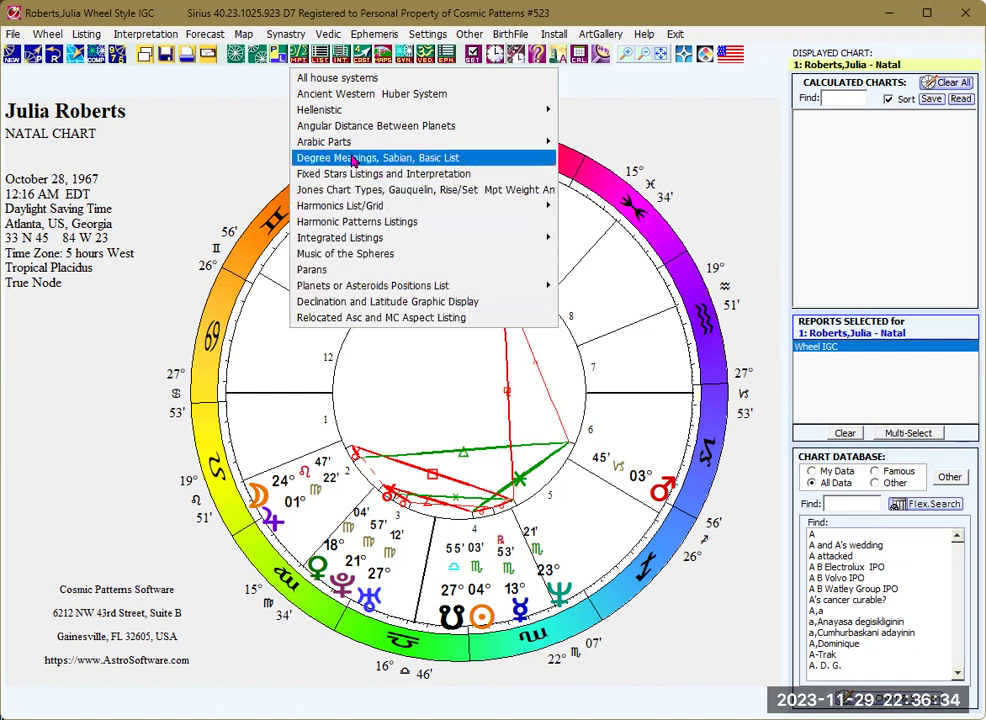
left_click(326, 82)
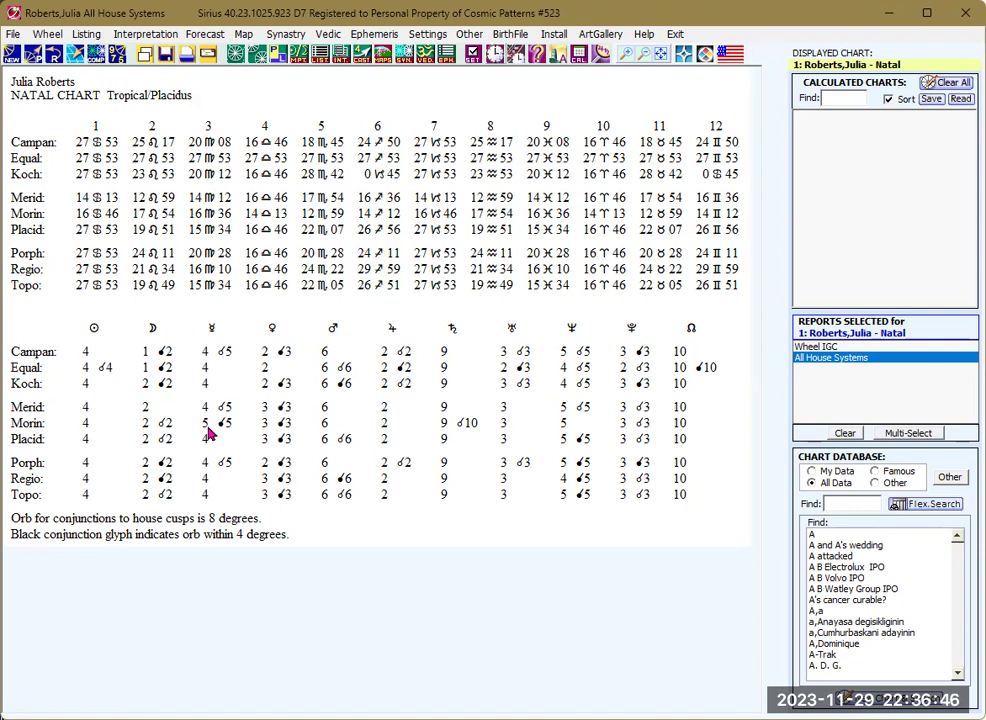
Generate the Ancient Western report on Refranation, Dispositors, Planetary Hours and Essential Dignities, and look through its almuten tables
left_click(322, 58)
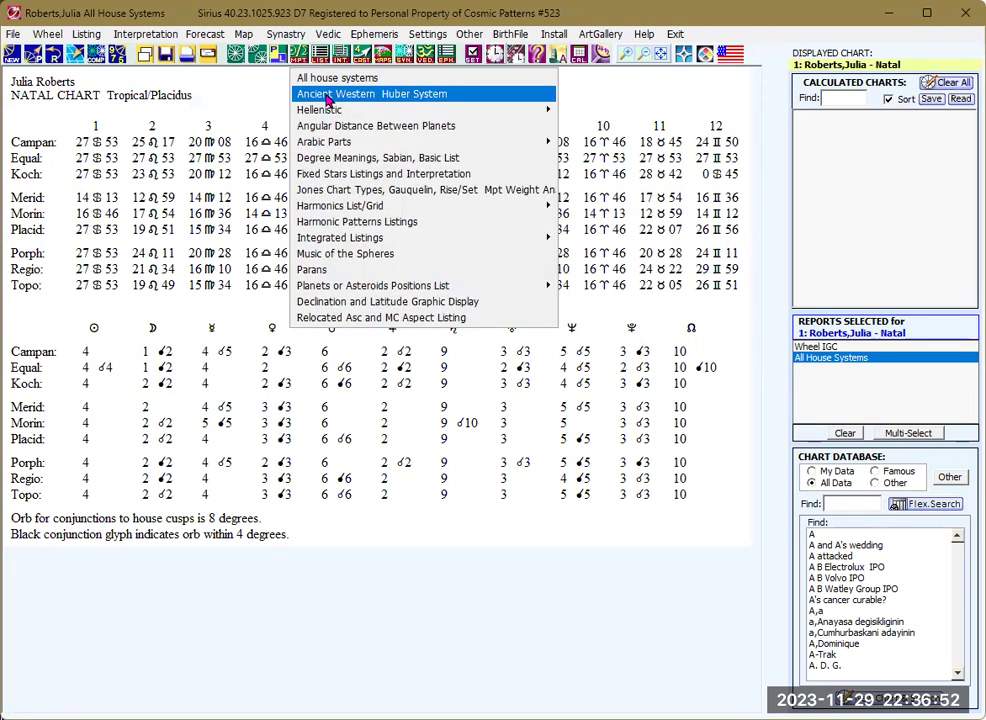
left_click(327, 94)
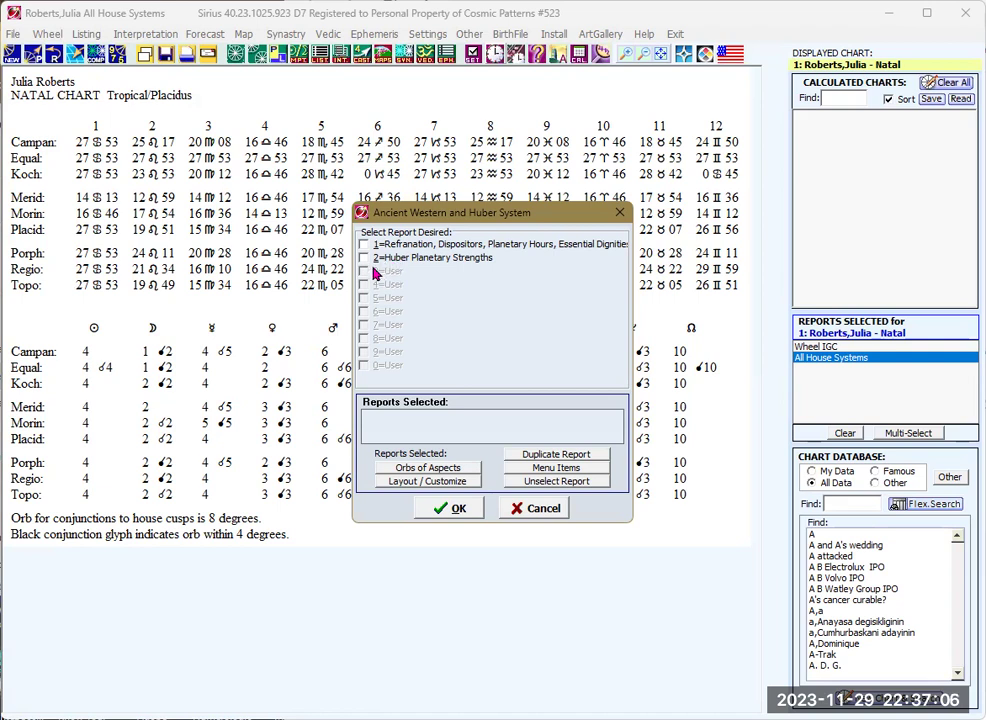
left_click(365, 245)
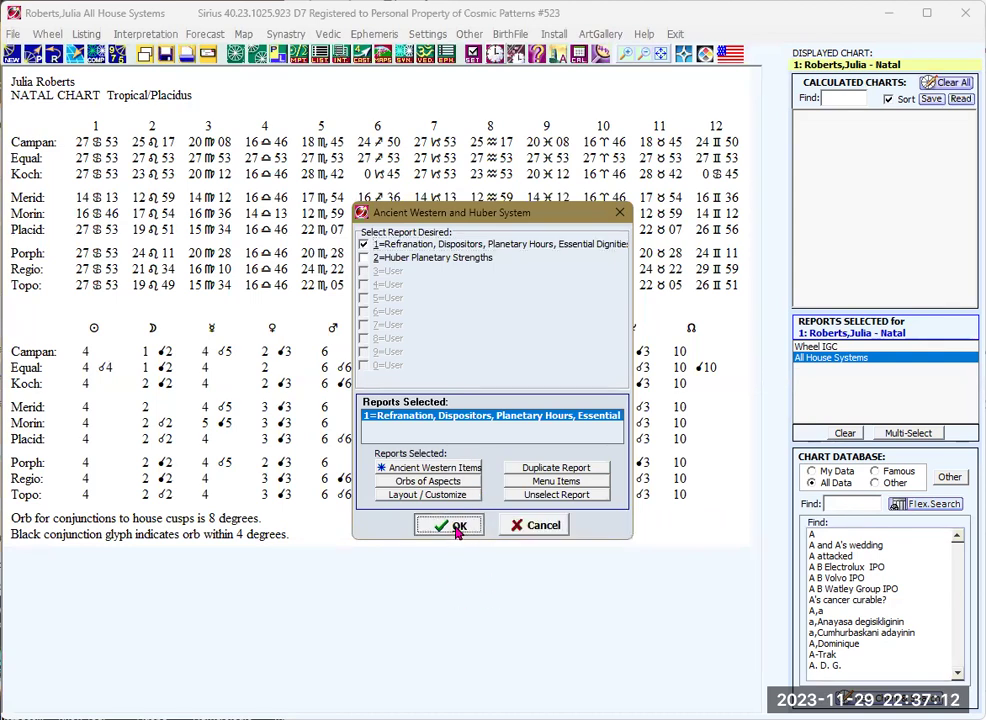
left_click(452, 526)
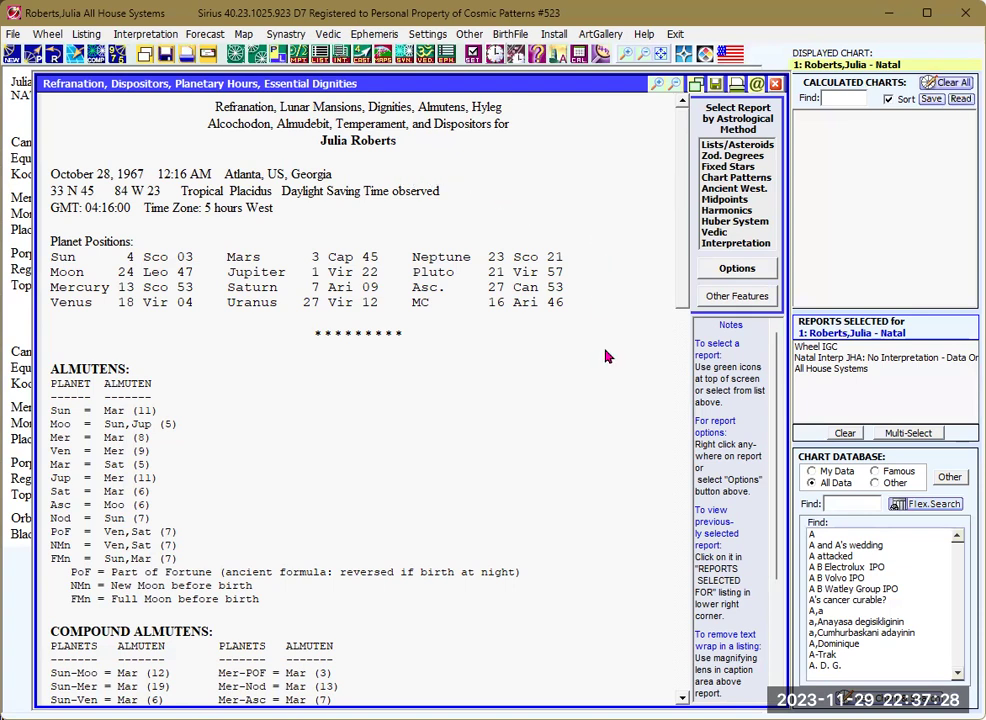
left_click_drag(679, 252, 679, 289)
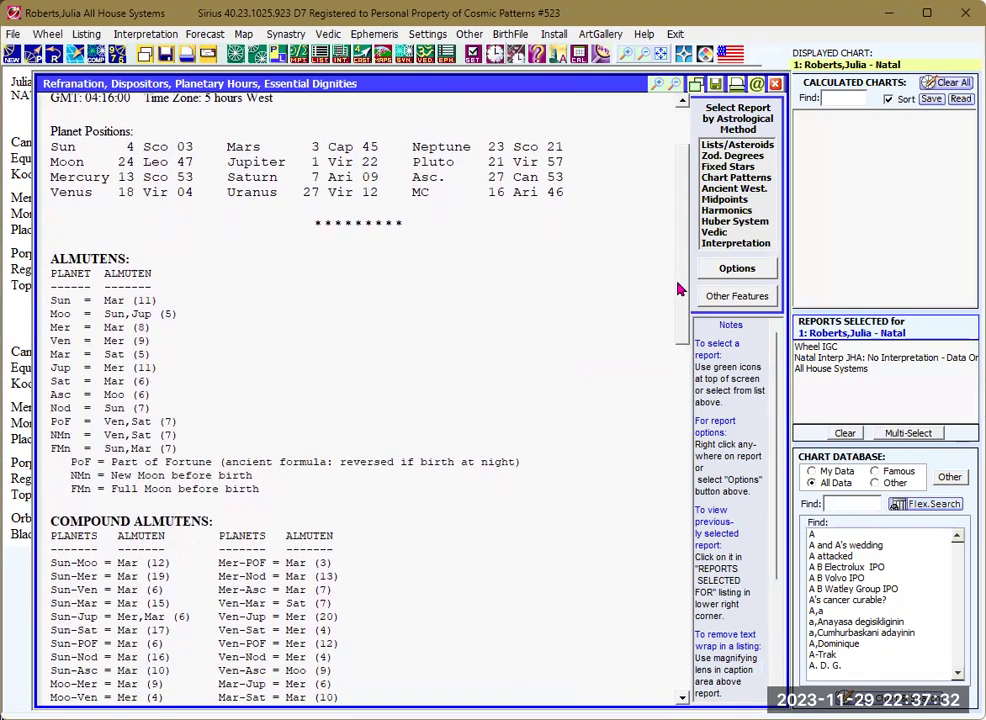
left_click_drag(675, 222, 679, 155)
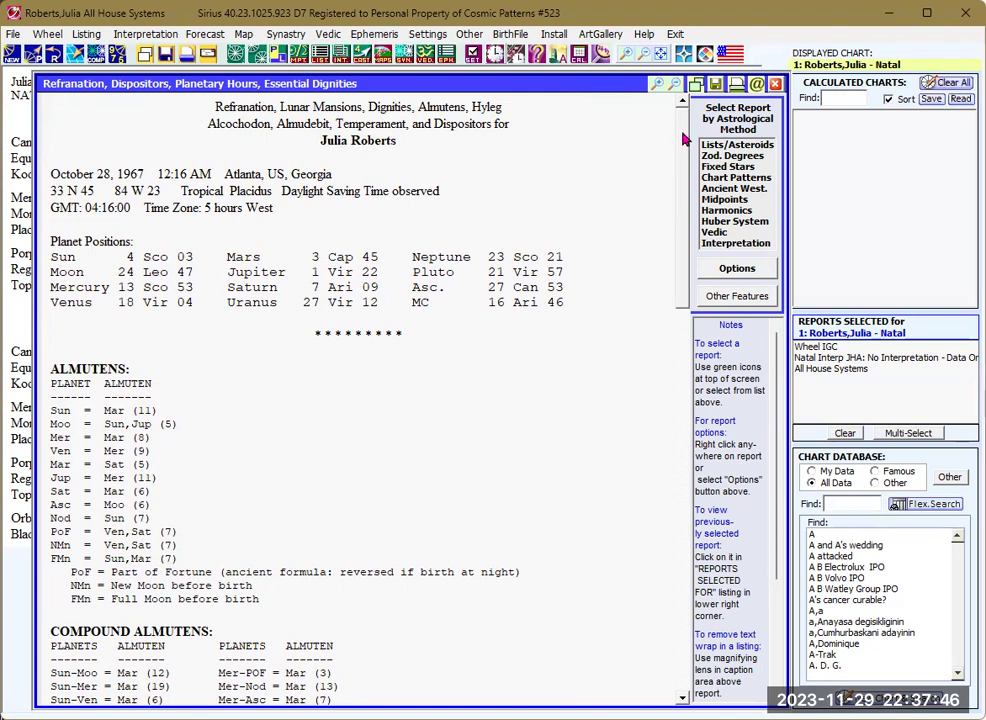
Print the entire report with Microsoft Print to PDF, saving it on Local Disk (D:) under a file name starting with "Ref"
left_click(734, 88)
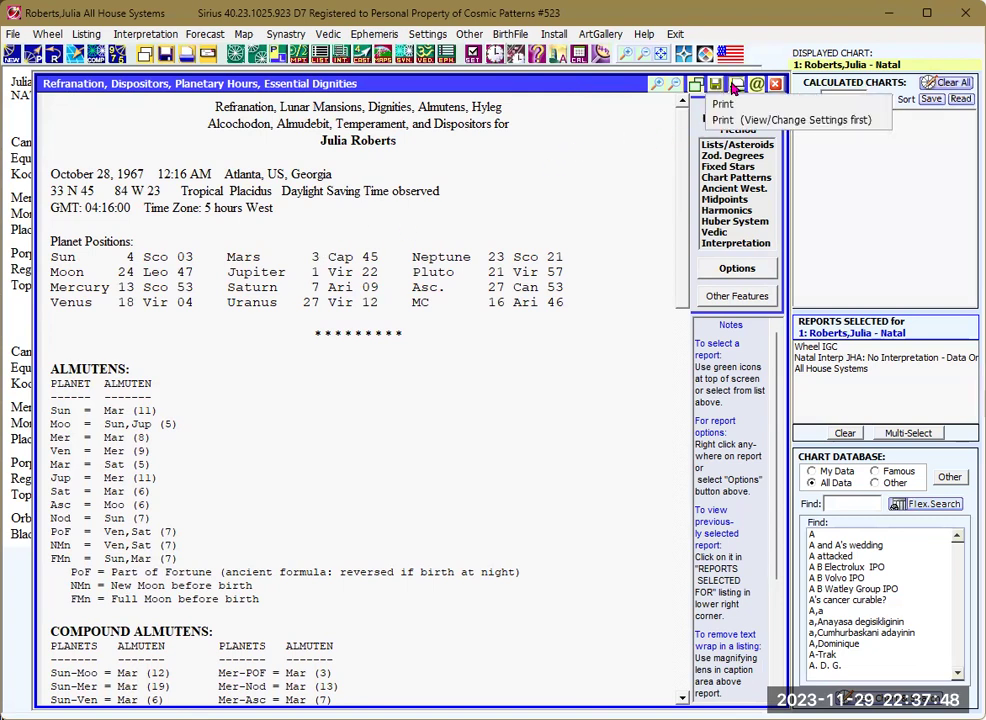
left_click(729, 119)
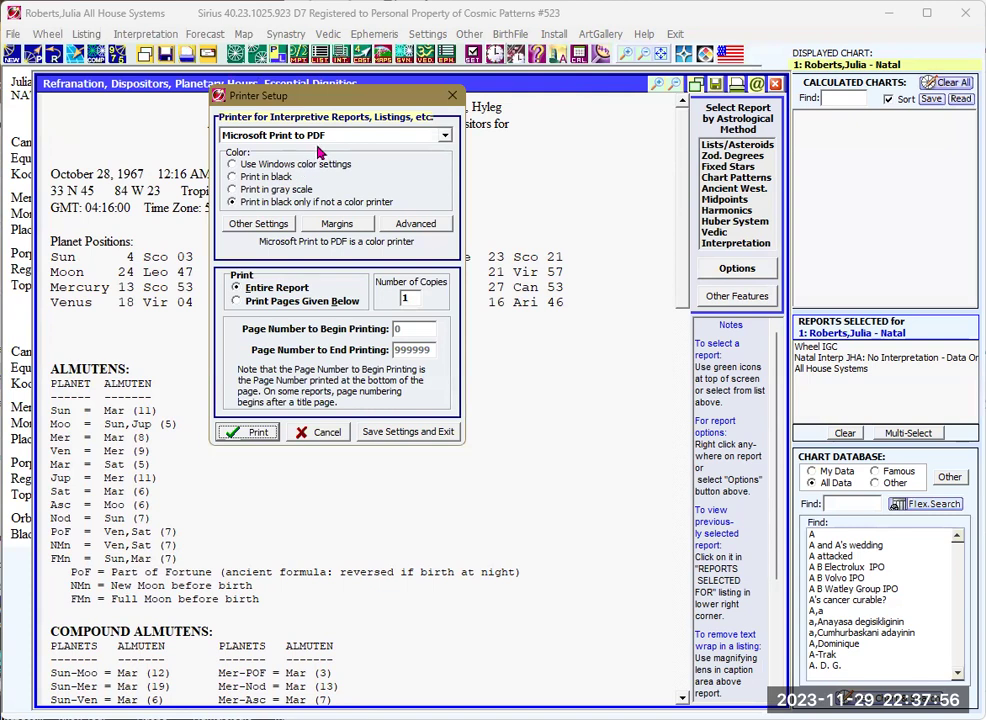
left_click(261, 439)
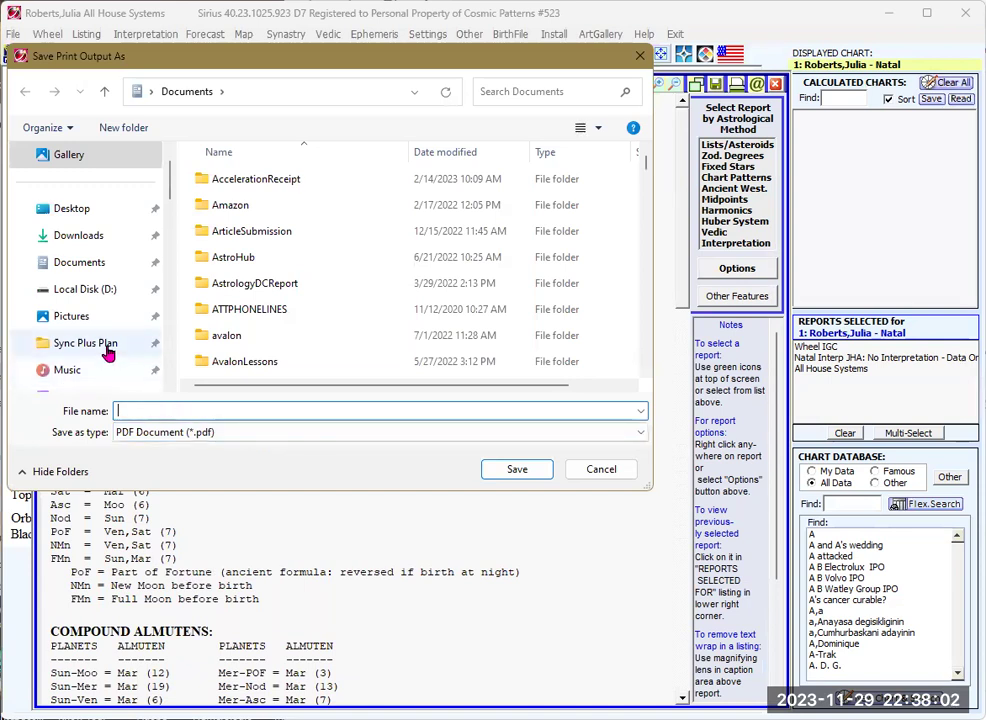
left_click(88, 291)
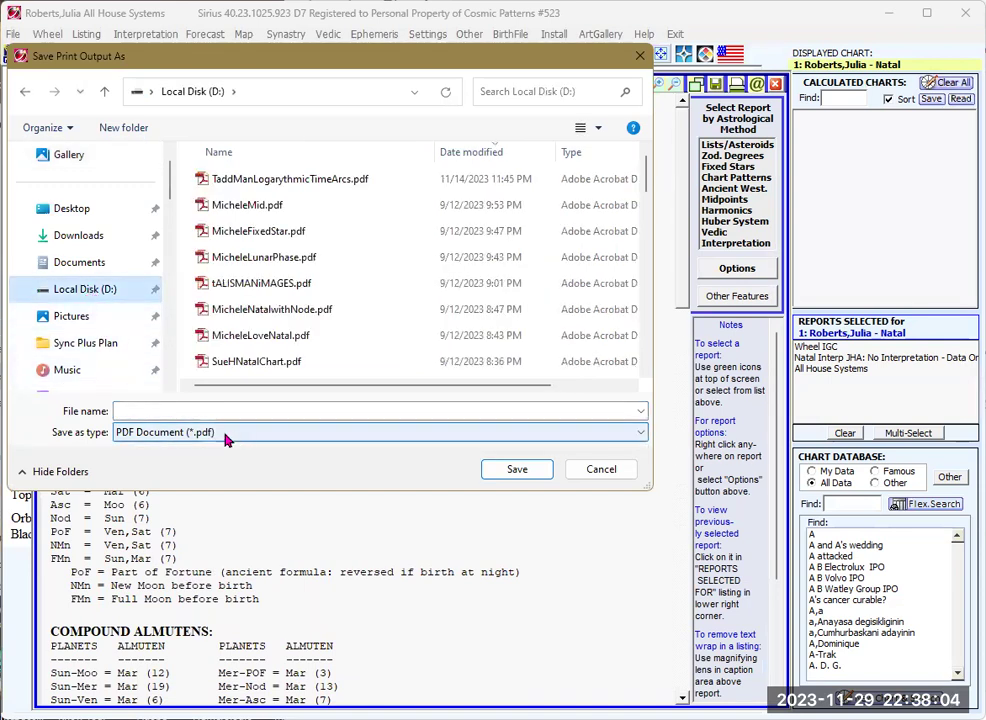
left_click(174, 412)
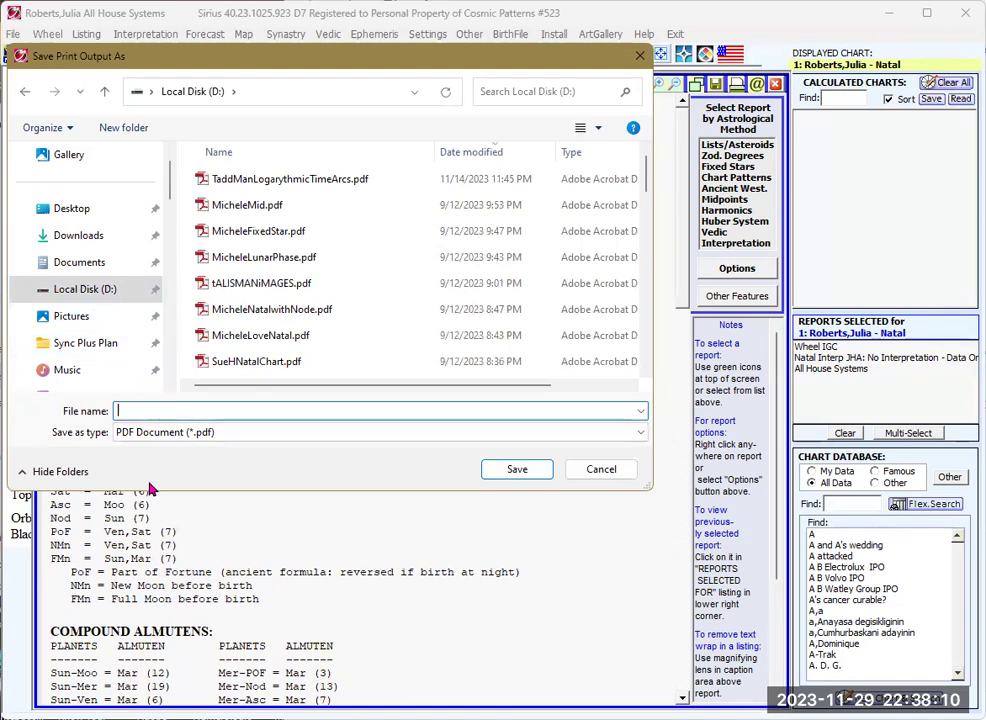
type("Reg")
key("BackSpace")
type("fe")
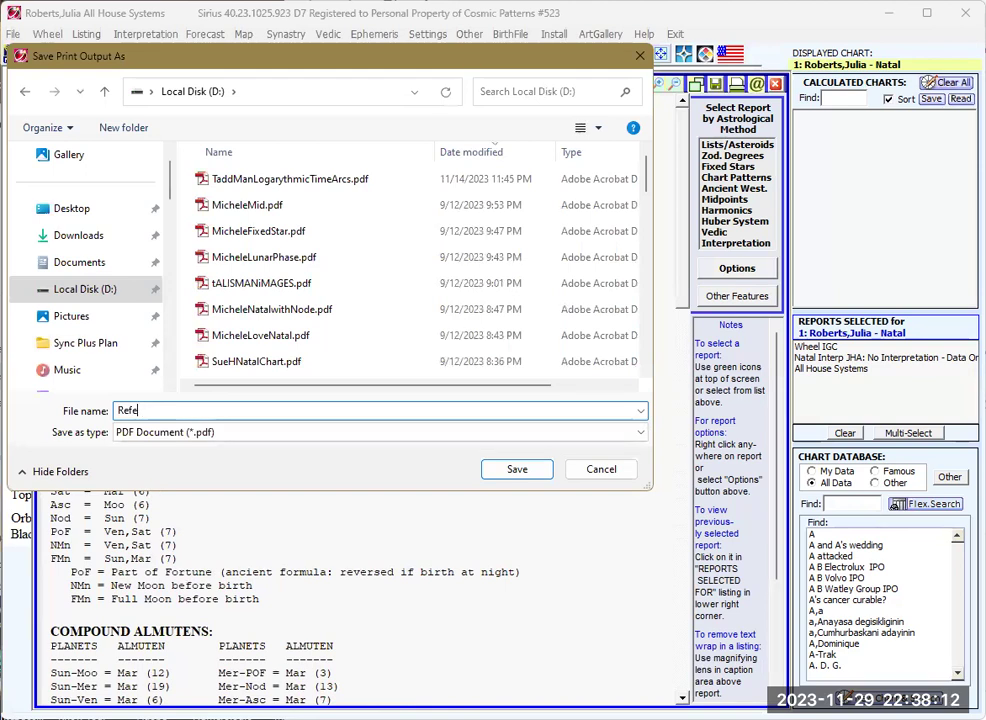
type("aranarionion")
key("Return")
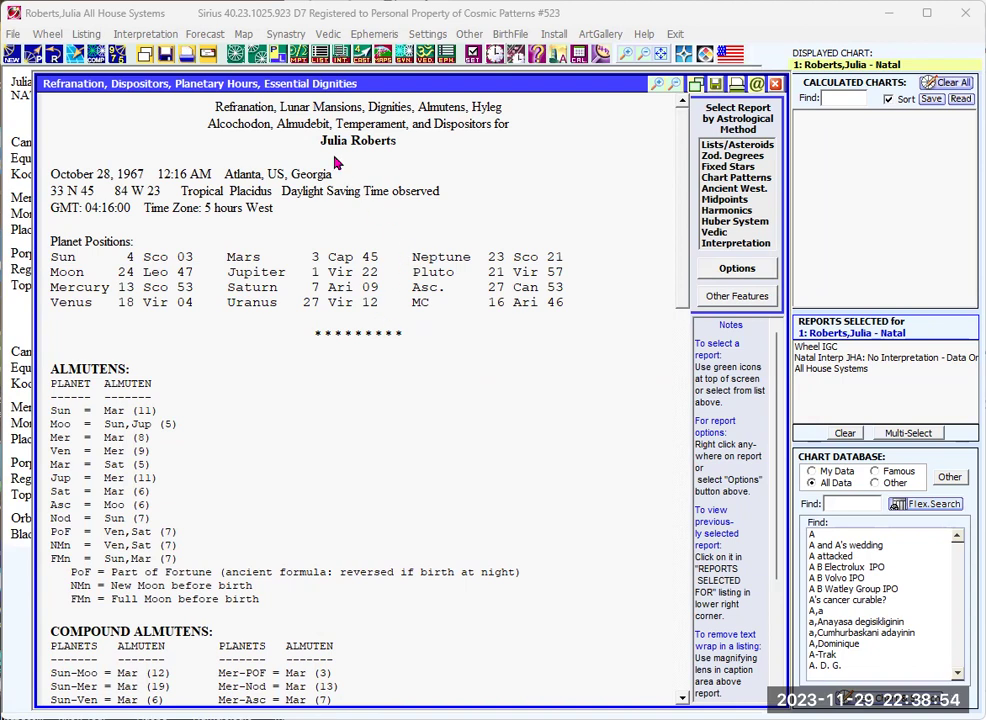
Replace the Refranation report with the Huber Planetary Strengths report in the Ancient Western and Huber System selection and generate it
left_click(320, 55)
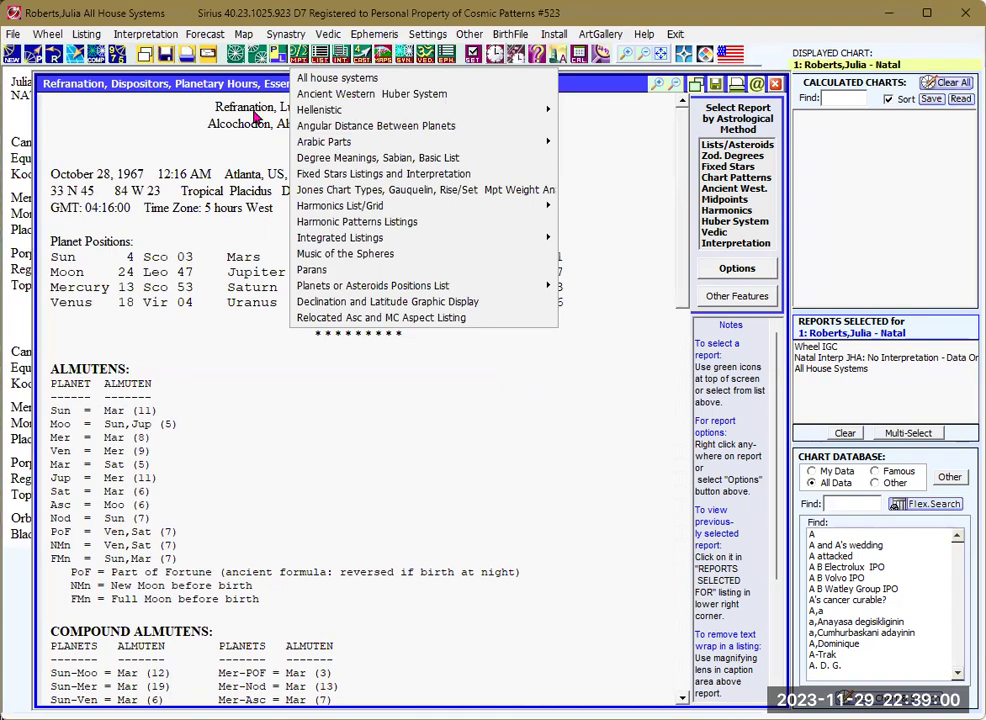
left_click(226, 154)
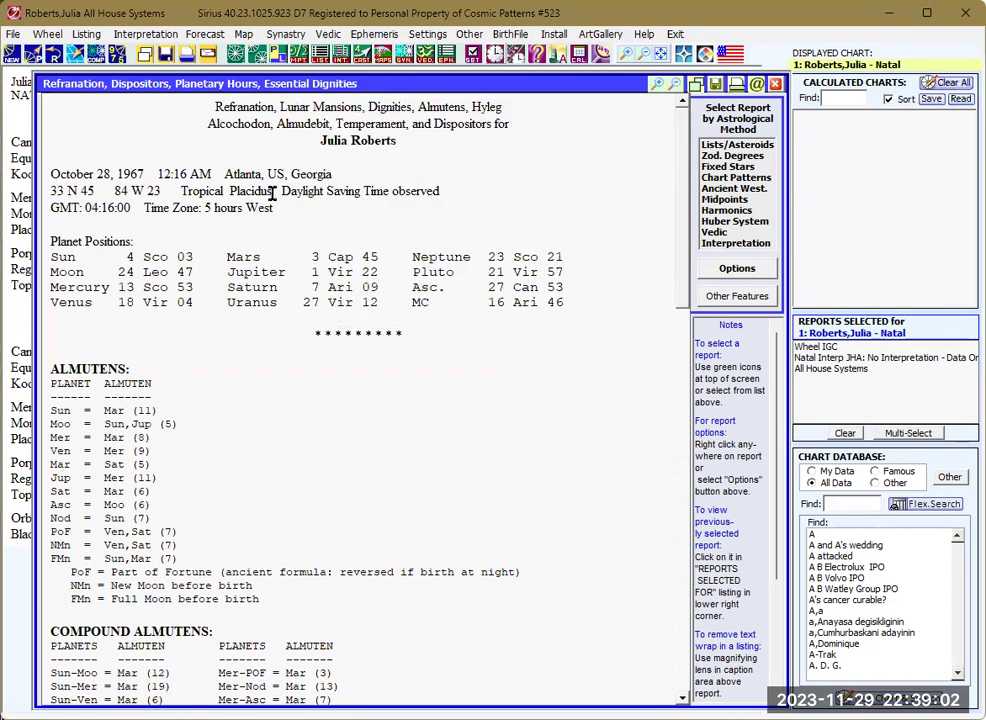
right_click(362, 250)
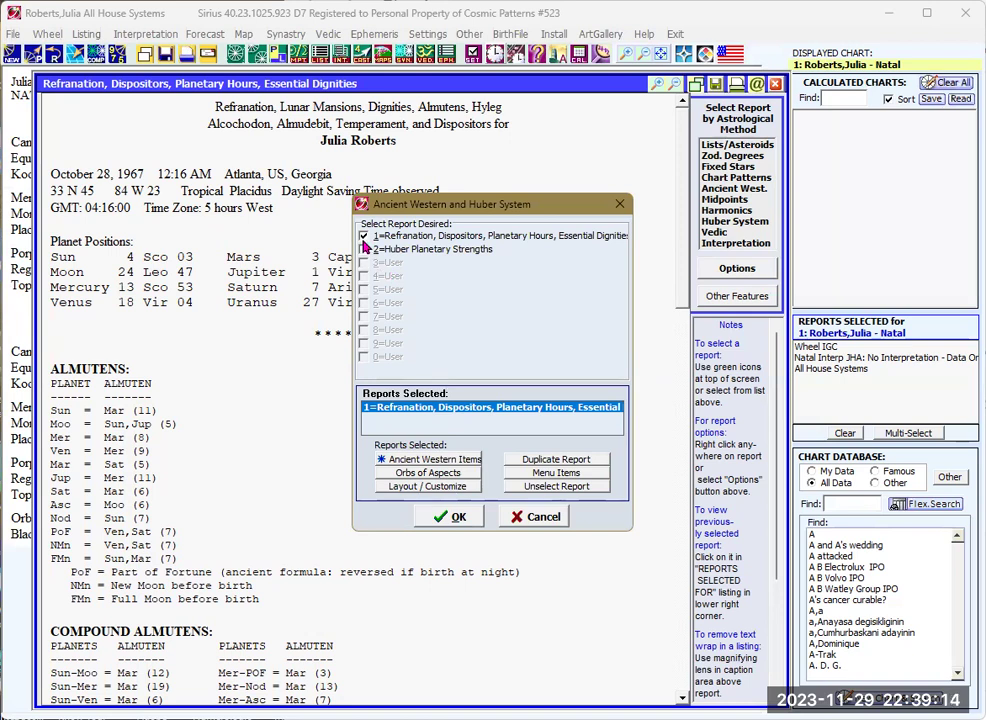
left_click(364, 237)
left_click(363, 250)
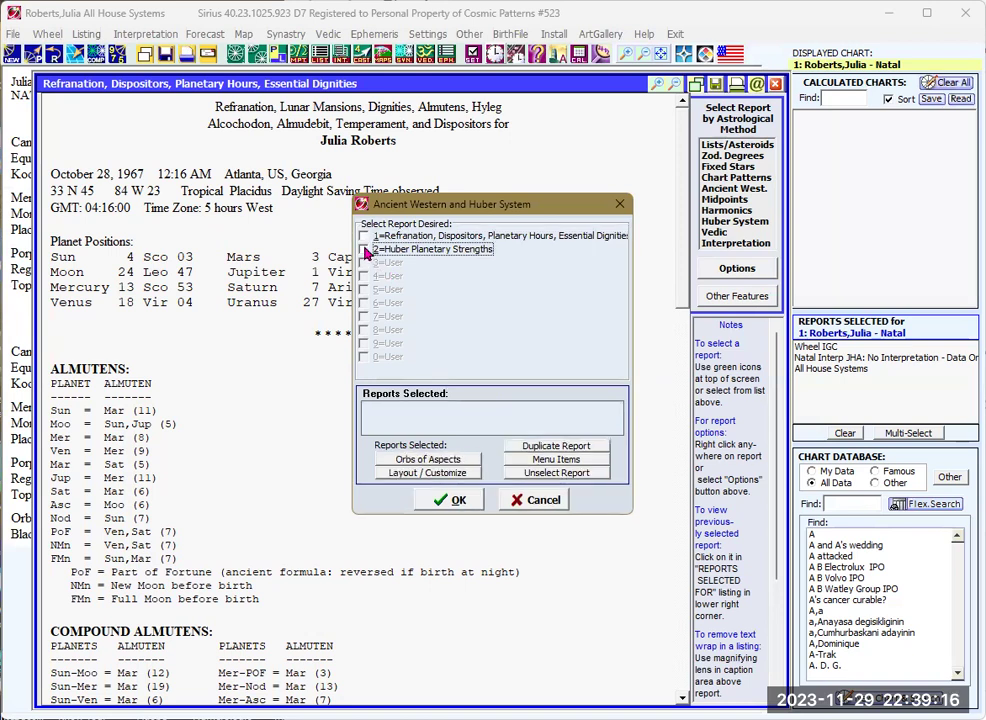
left_click(447, 500)
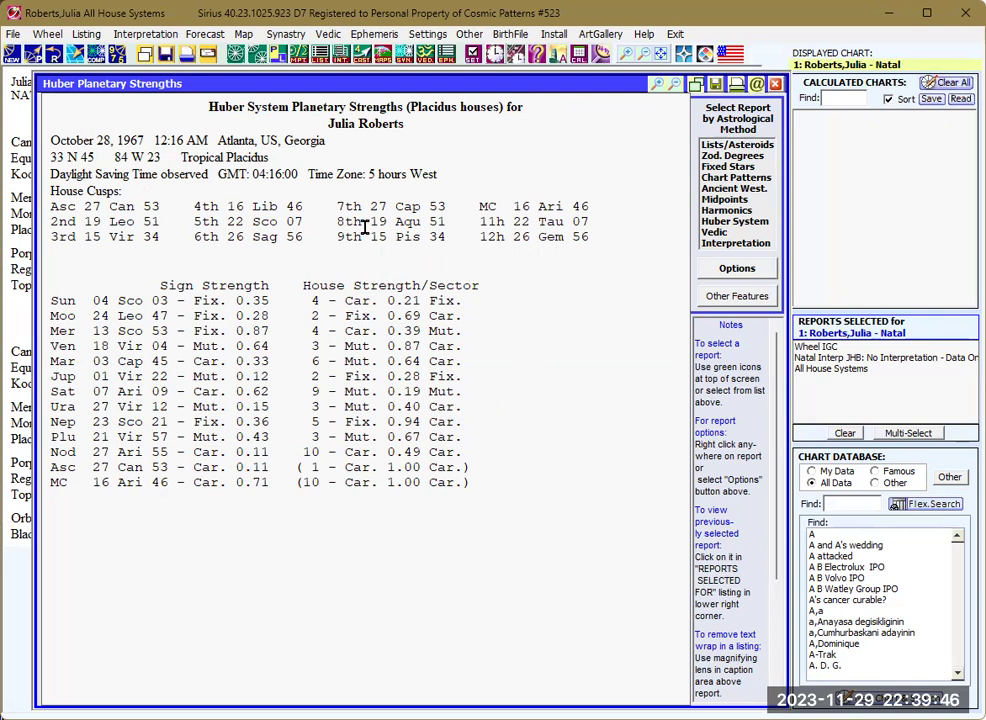
Generate the Hellenistic Natal listing after reviewing the Hellenistic lot settings and enabling orbs determined by measuring angle in whole degrees
left_click(319, 55)
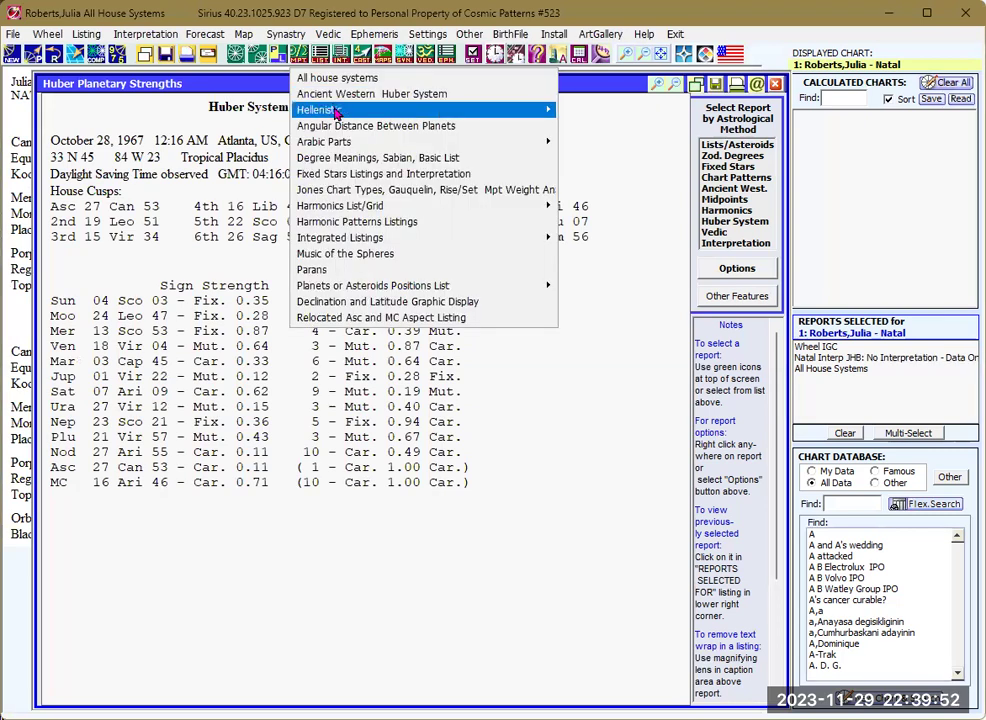
mouse_move(488, 110)
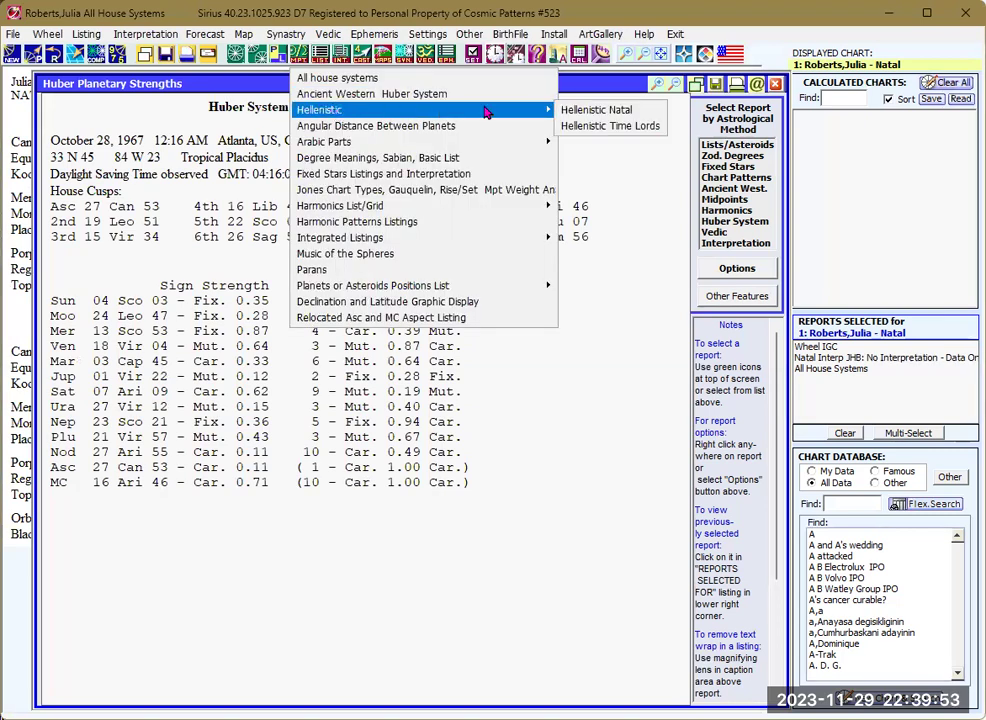
left_click(576, 118)
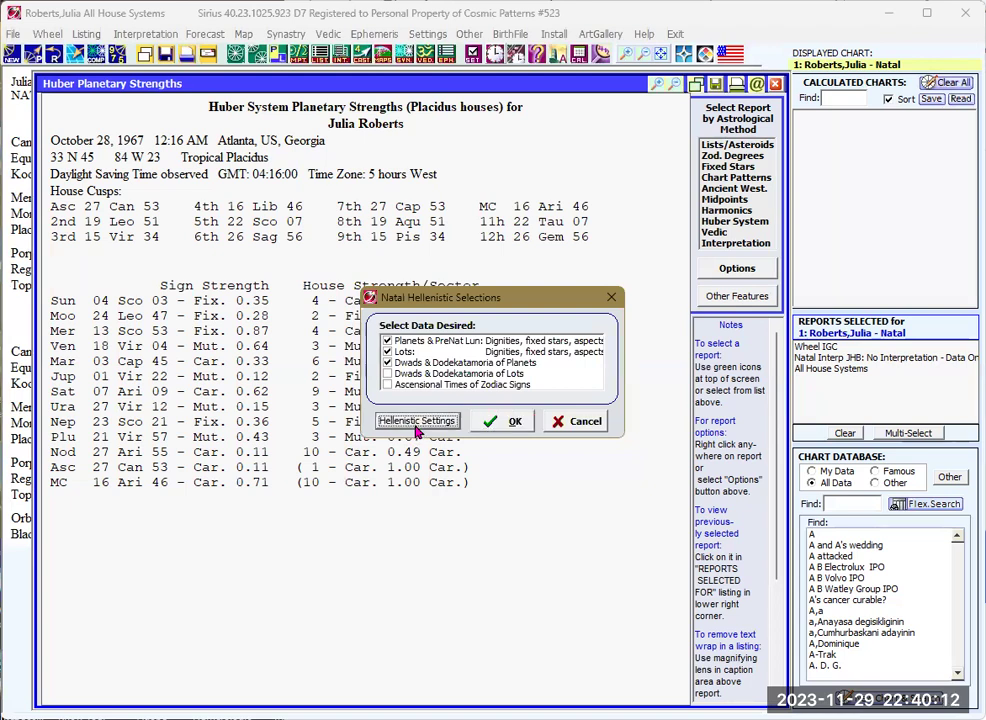
left_click(417, 421)
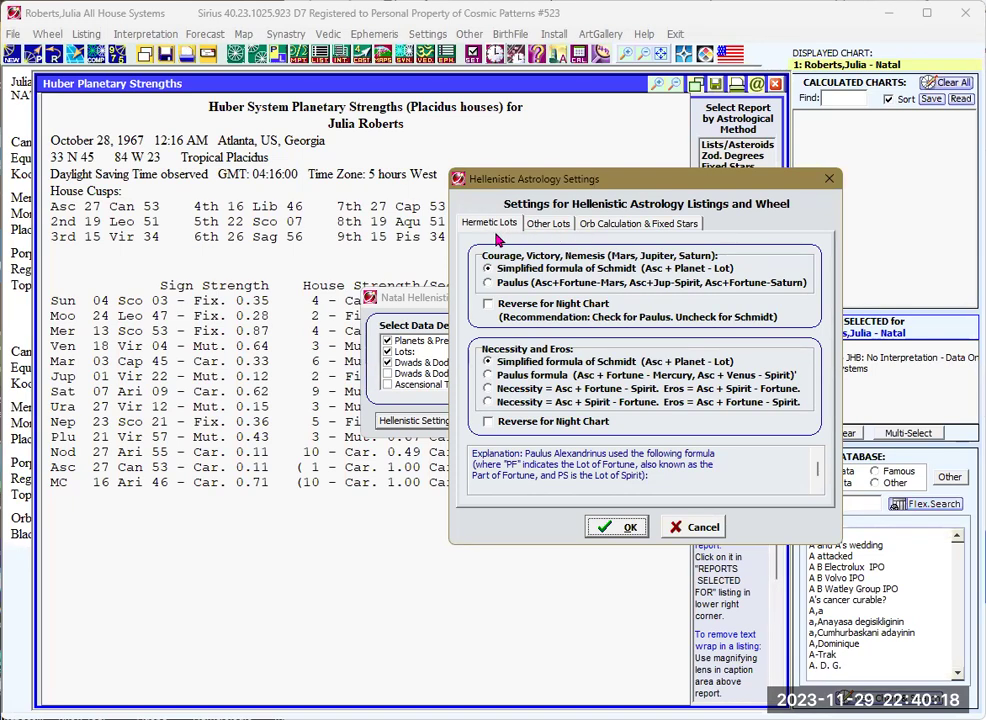
left_click(547, 224)
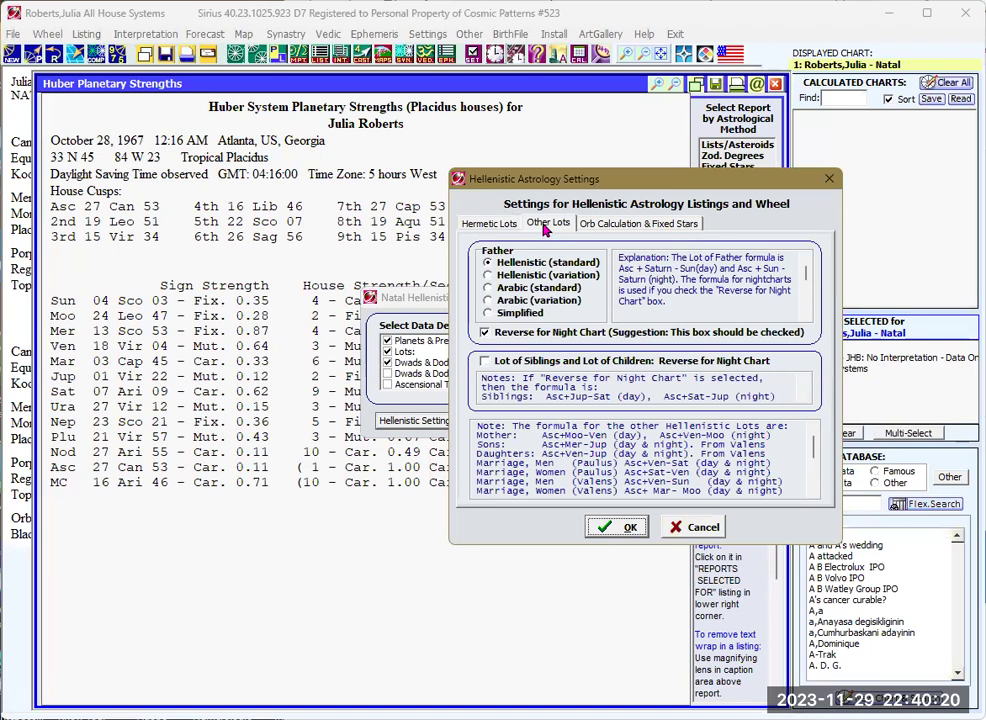
left_click(603, 226)
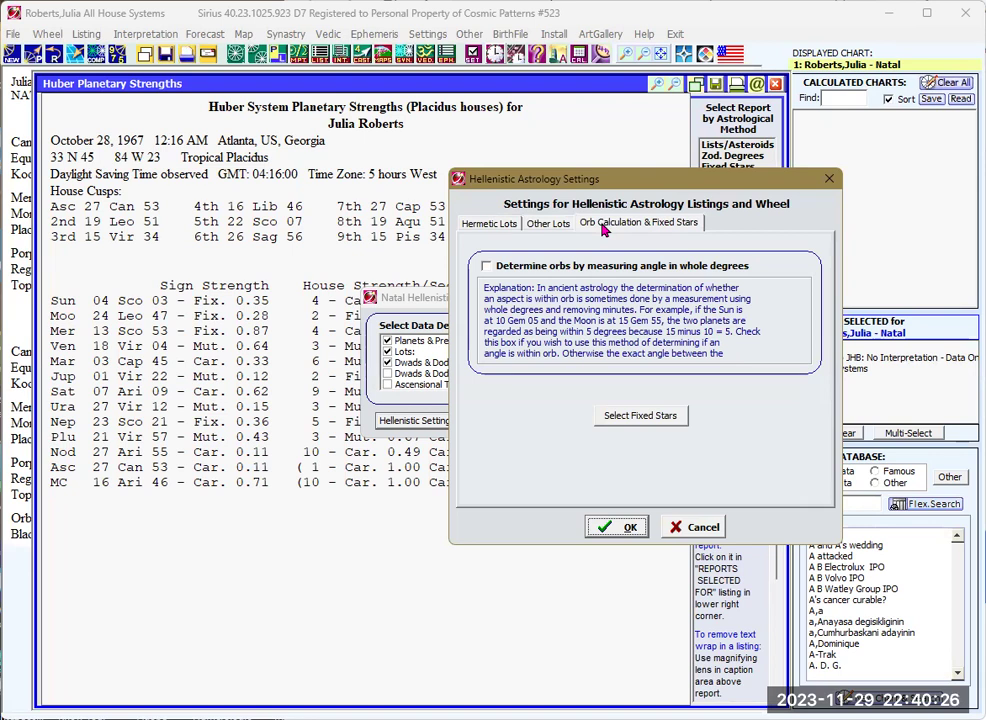
left_click(486, 266)
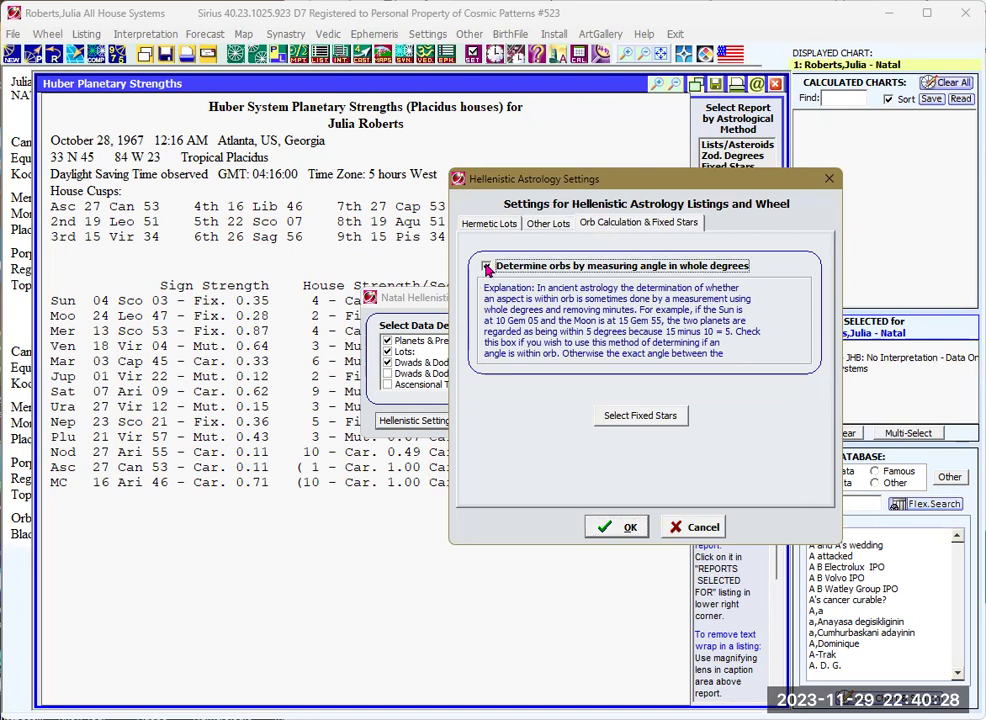
left_click(489, 223)
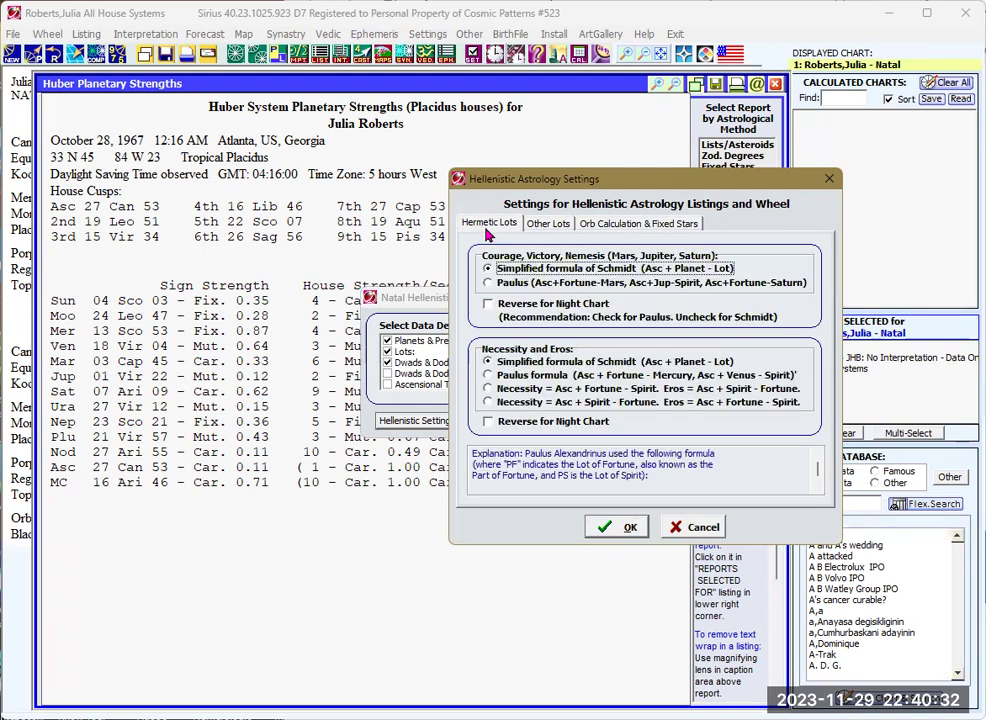
left_click(620, 527)
left_click(502, 421)
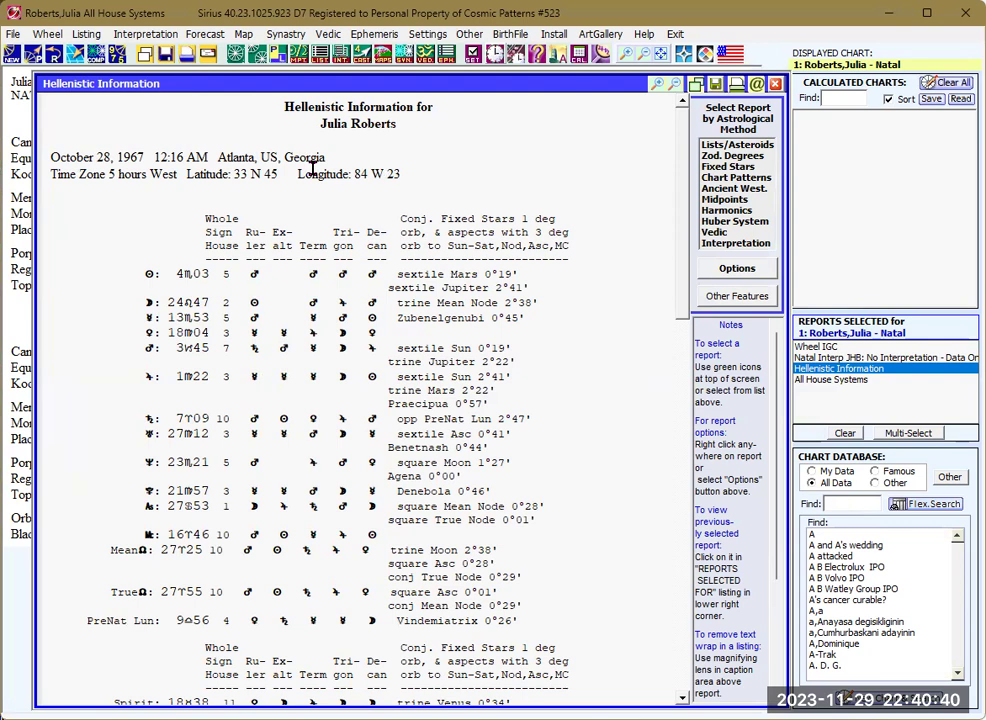
Generate the Hellenistic Time Lords listing using Zodiacal Releasing, 2 Levels for 100 Years, starting at birth with the Lot of Fortune
left_click(320, 55)
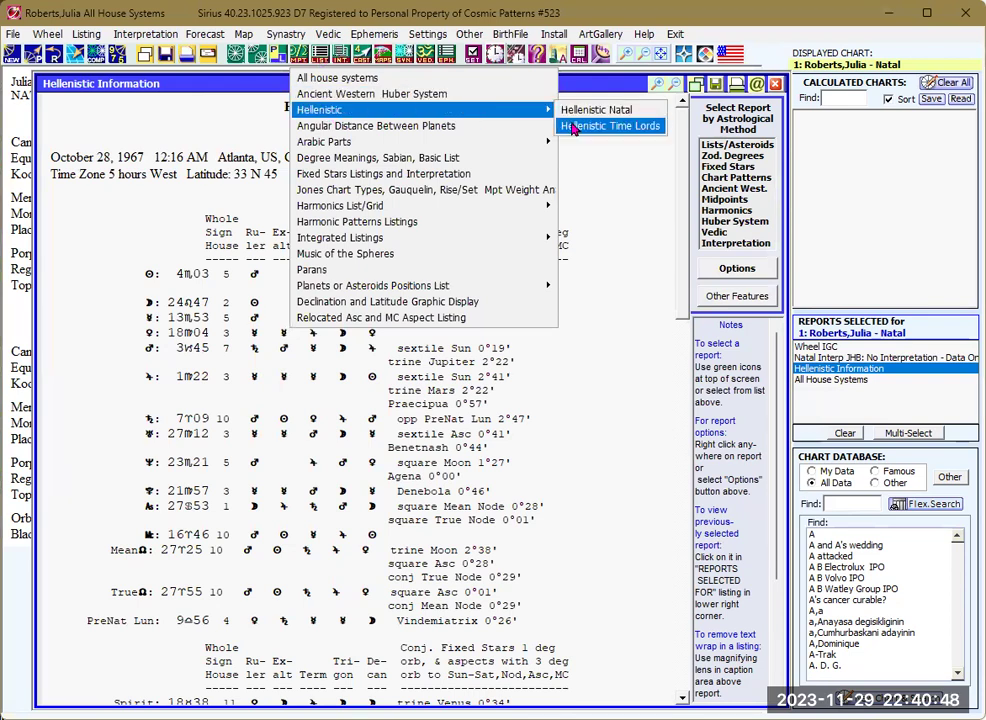
left_click(573, 128)
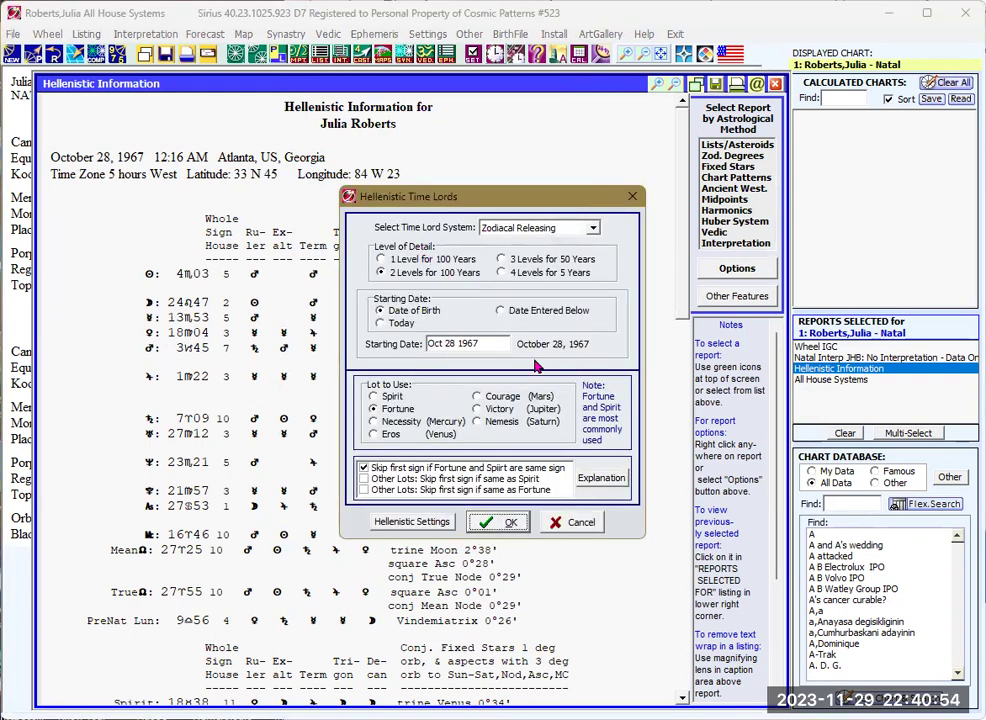
left_click(592, 230)
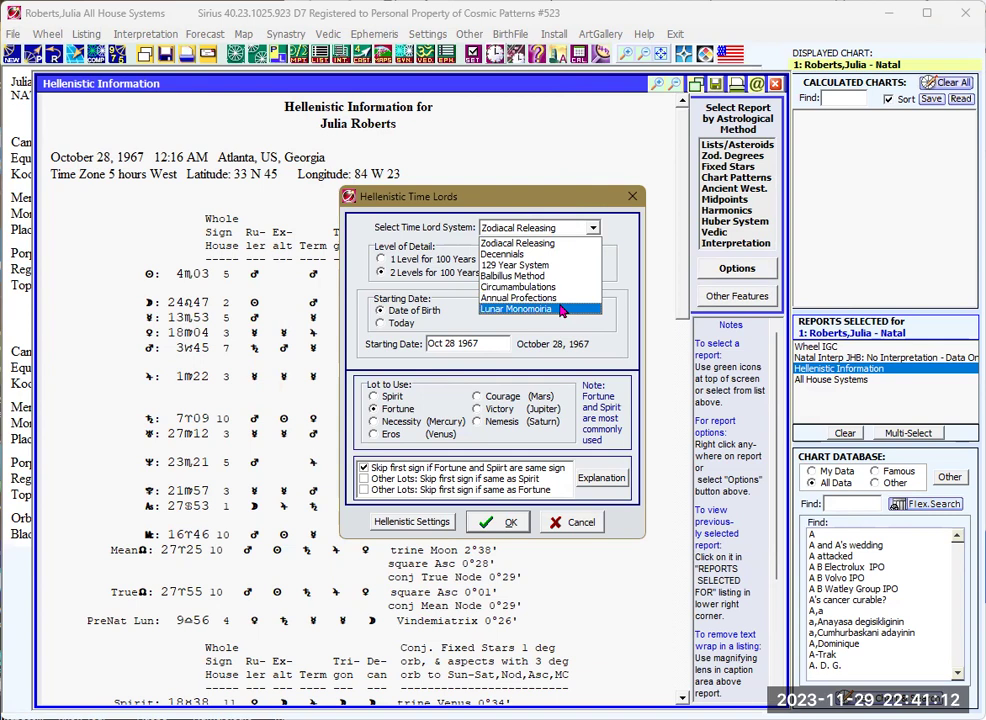
left_click(515, 243)
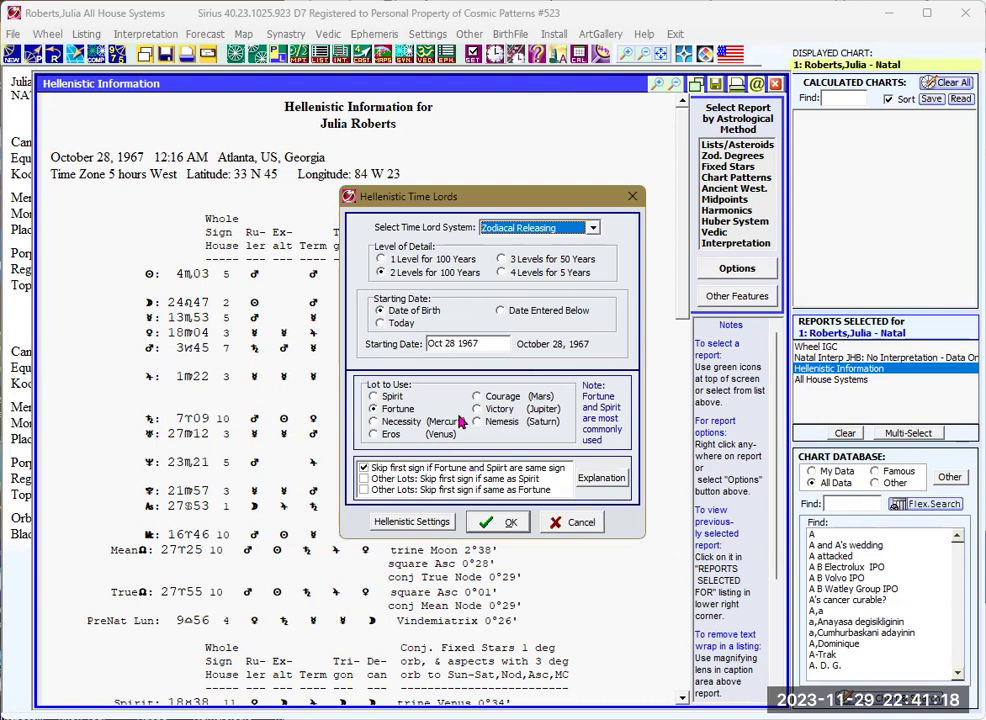
left_click(502, 528)
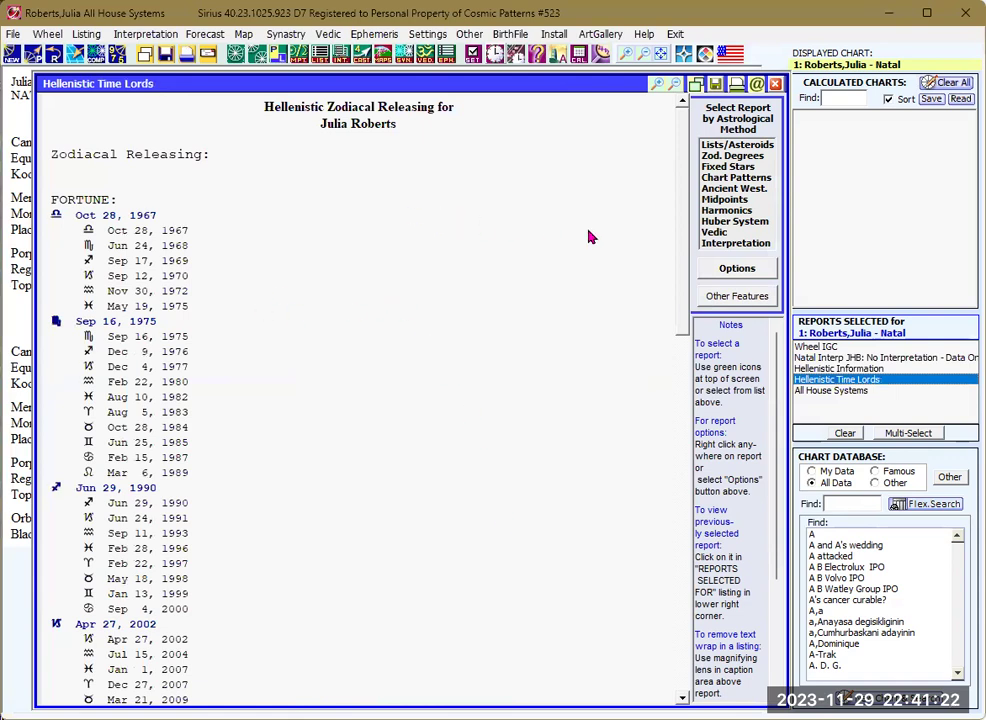
Review the Zodiacal Releasing periods in the Hellenistic Time Lords report, adjusting the report's width for easier reading
scroll(677, 222, "down", 2)
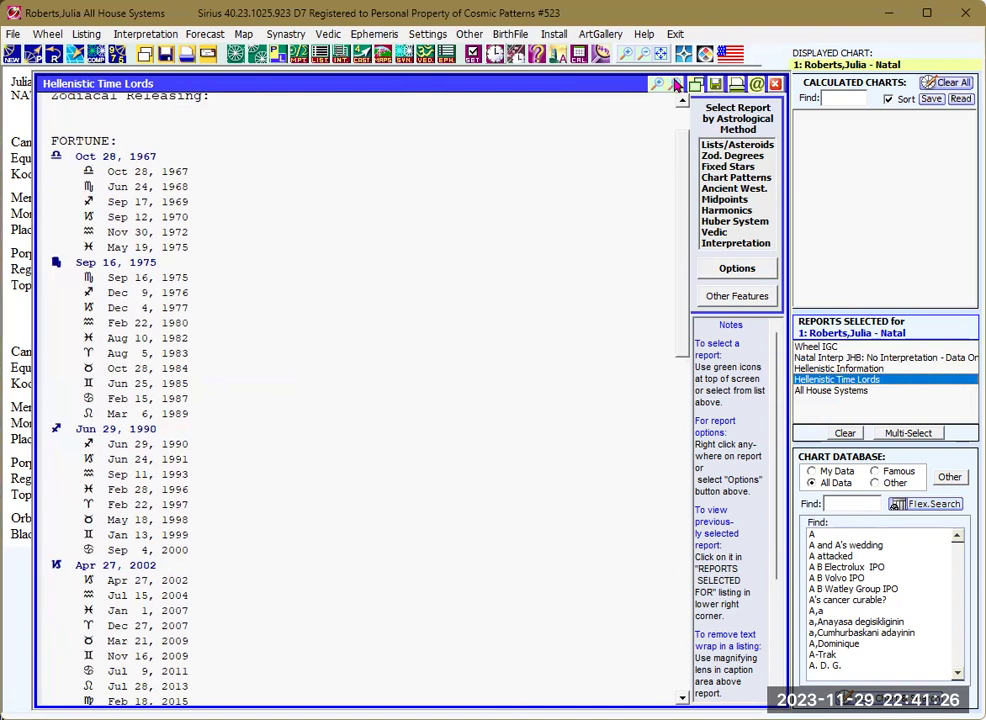
left_click(676, 85)
left_click(676, 85)
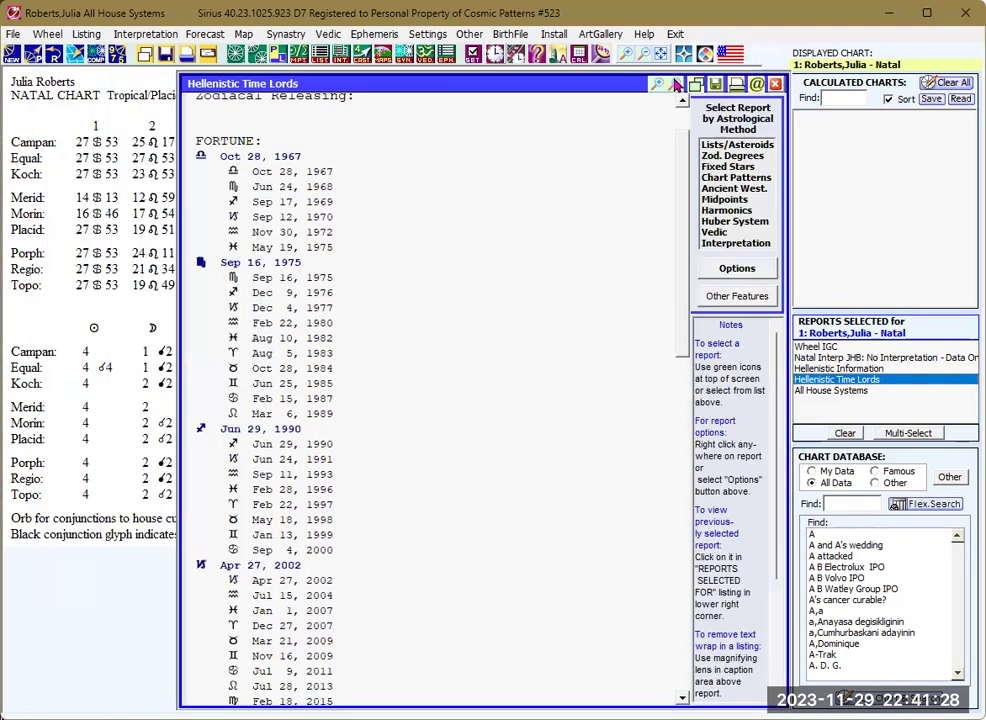
left_click(676, 85)
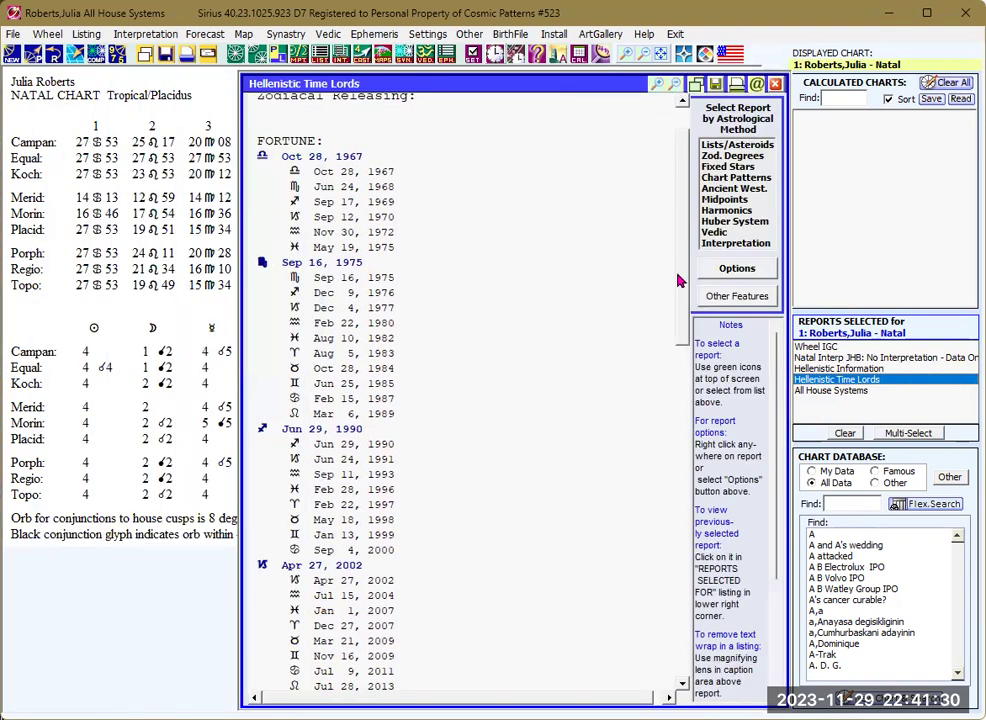
scroll(677, 281, "down", 2)
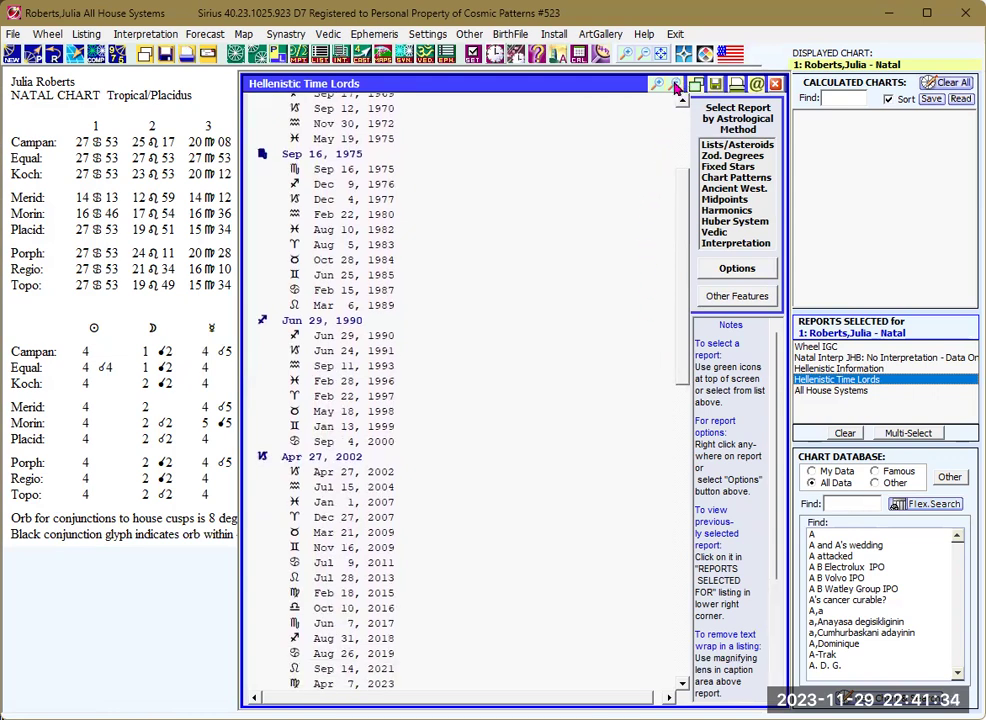
left_click(658, 86)
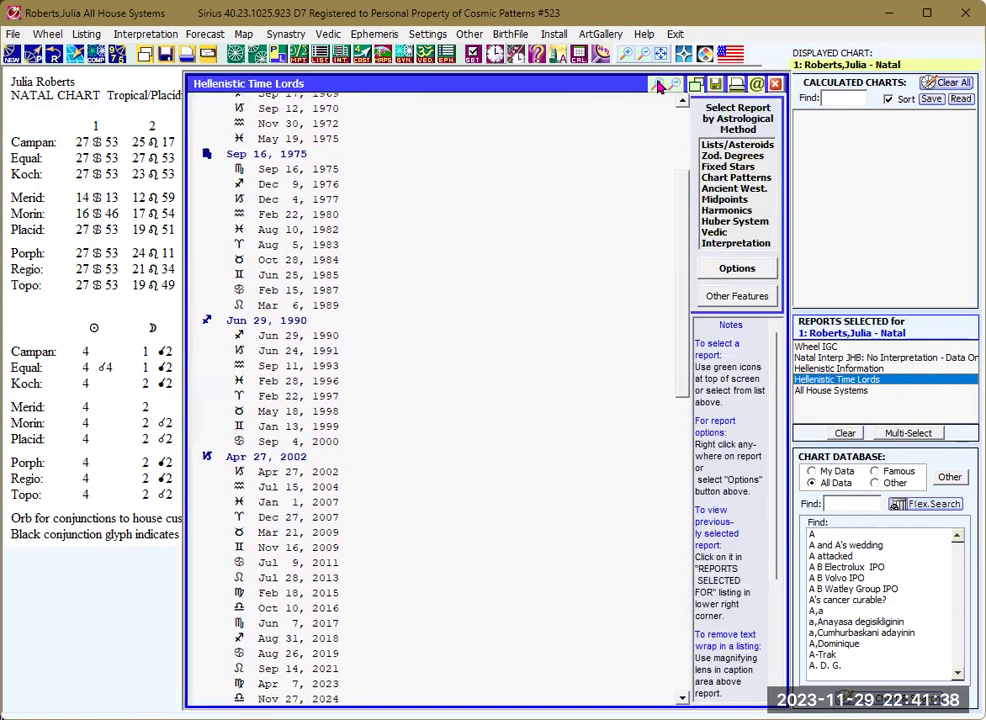
left_click(658, 86)
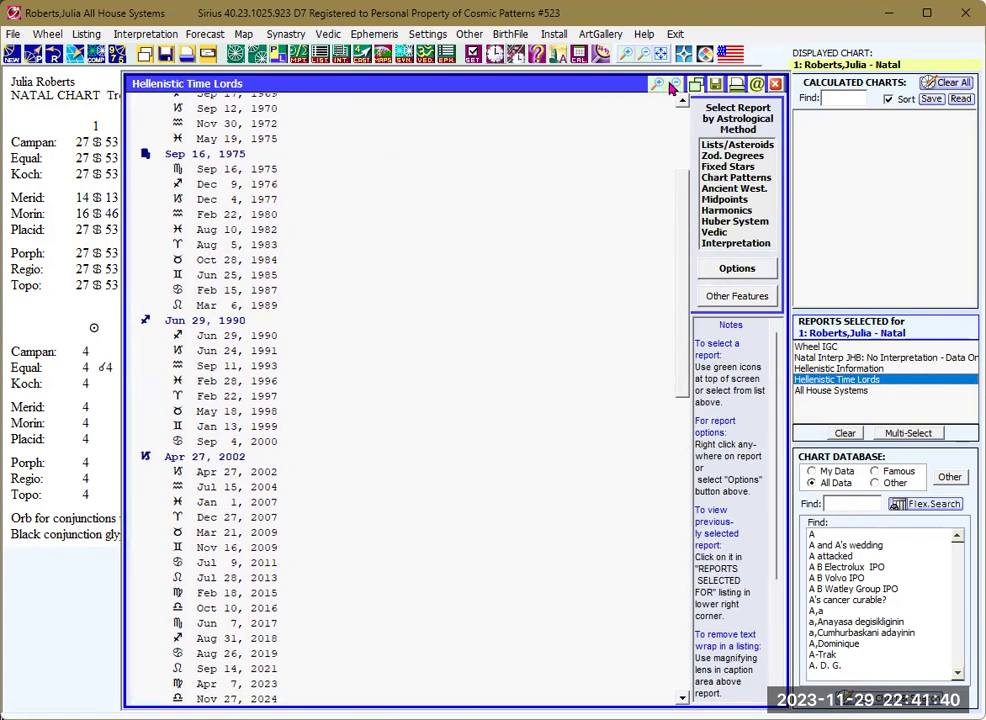
left_click(672, 86)
left_click_drag(681, 240, 662, 187)
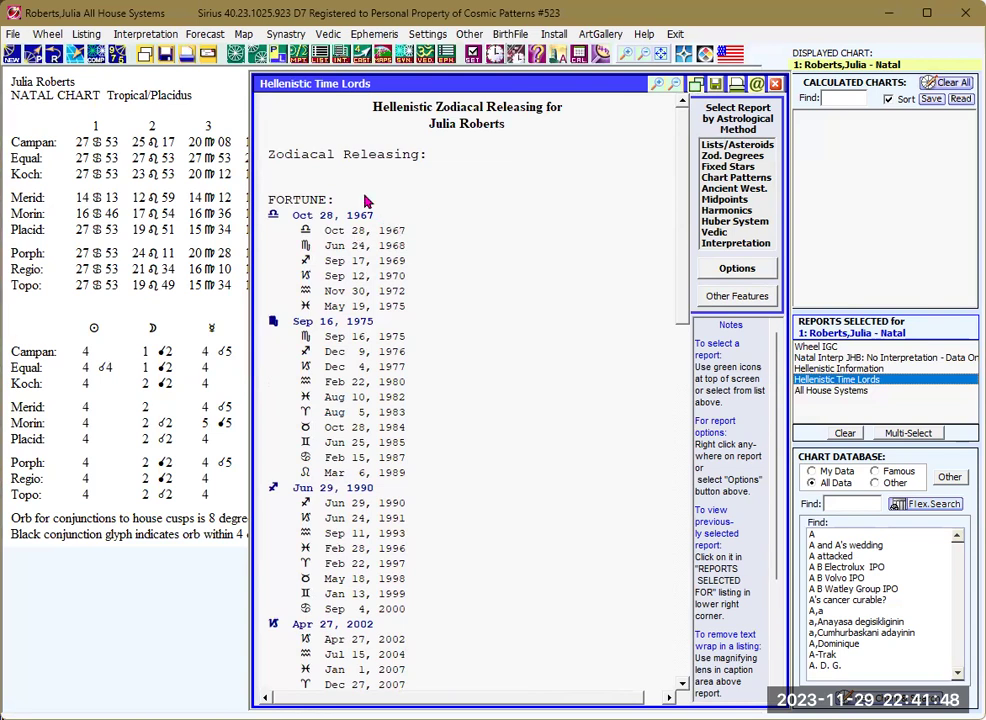
Generate the Angular Distance Between Planets listing and the Arabic Parts listing sorted by zodiac position
left_click(319, 57)
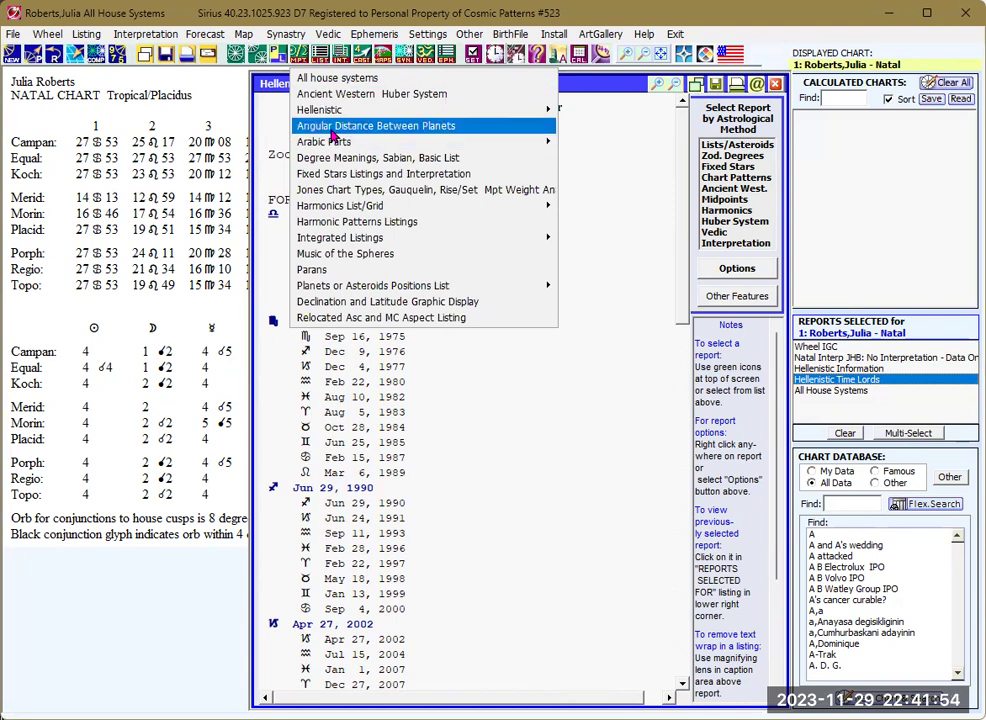
left_click(334, 130)
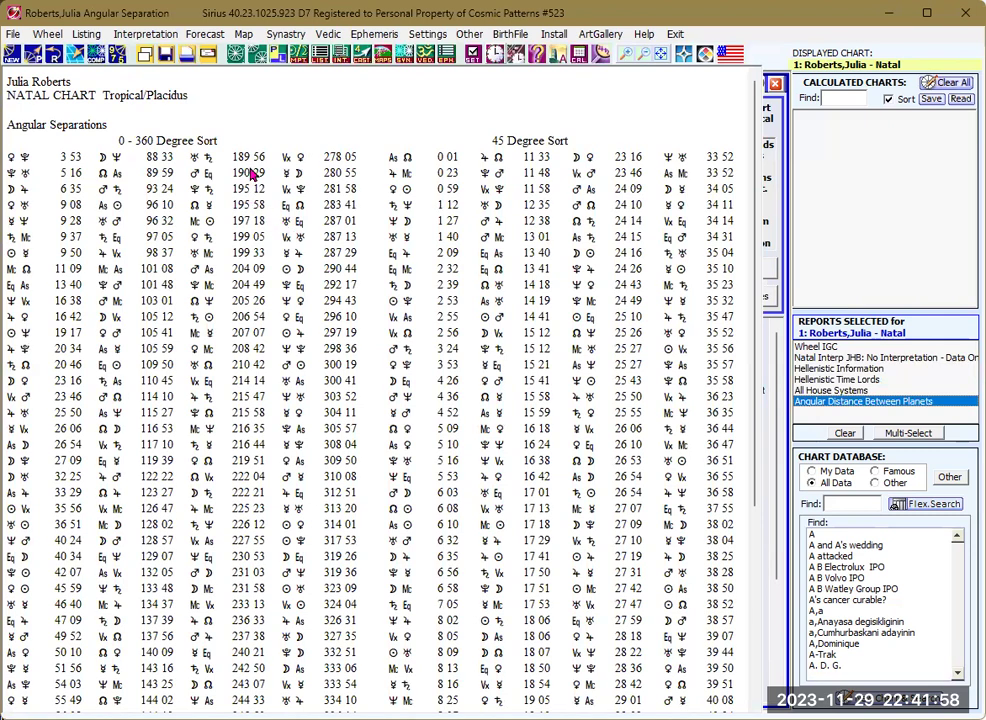
left_click(312, 60)
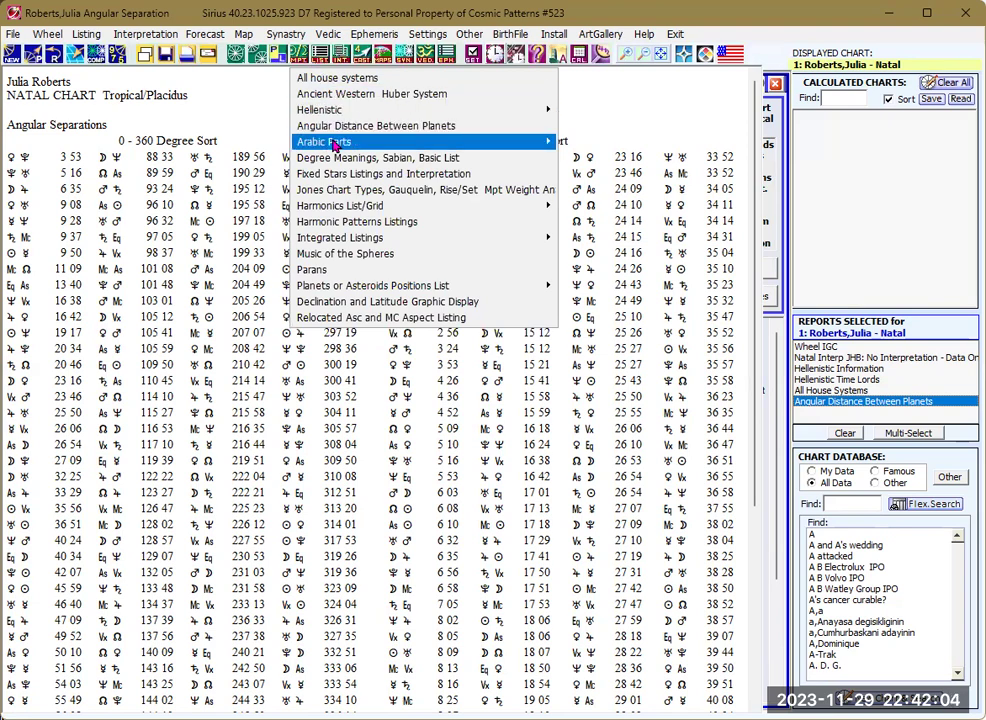
mouse_move(465, 142)
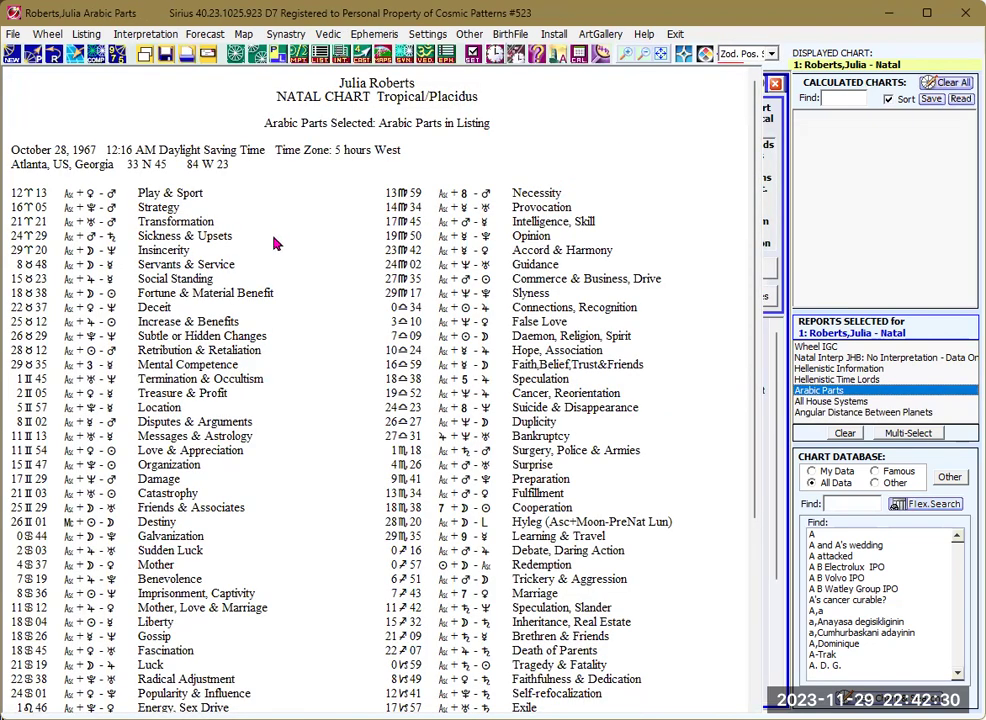
Regenerate the Arabic Parts listing by zodiac position, using the Arabic Parts in Listing set and the Use Rule Assigned formula
left_click(318, 55)
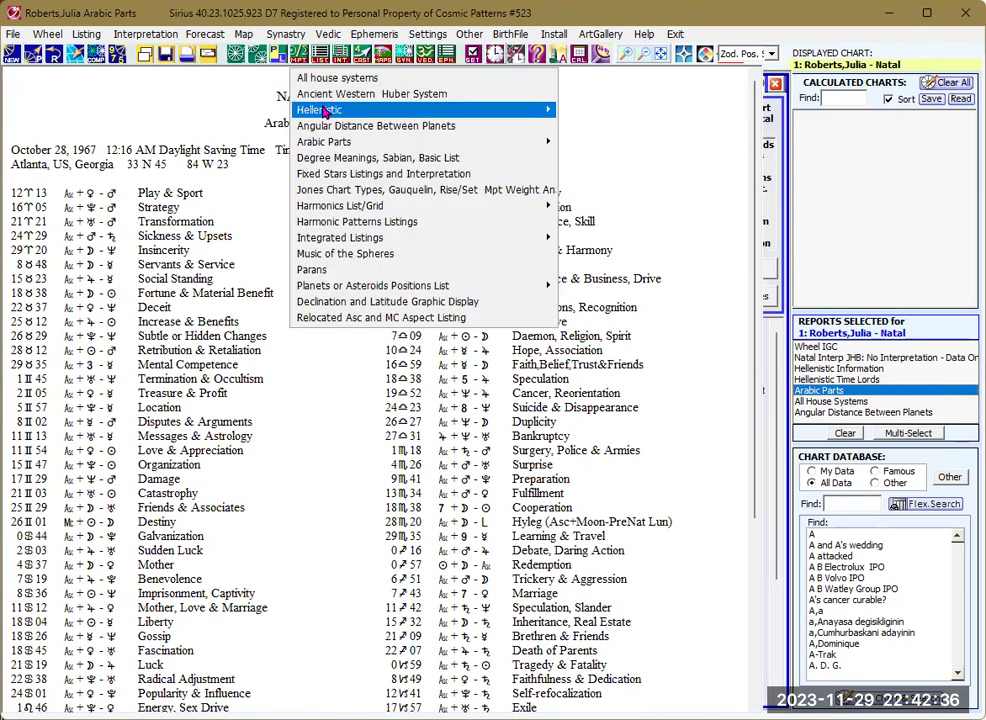
mouse_move(339, 148)
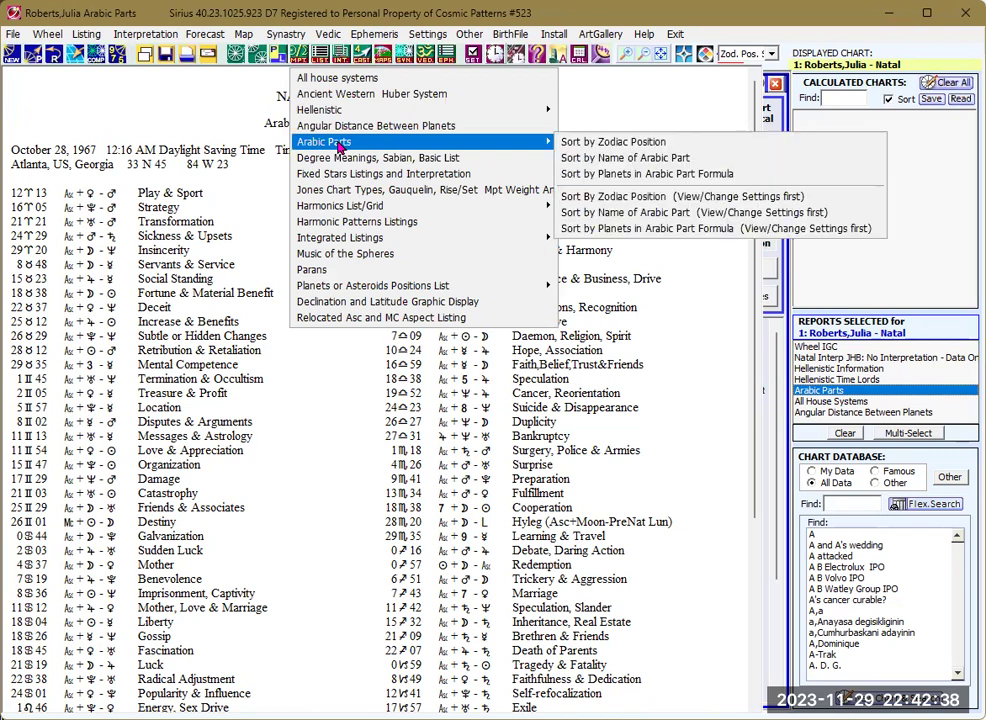
left_click(618, 197)
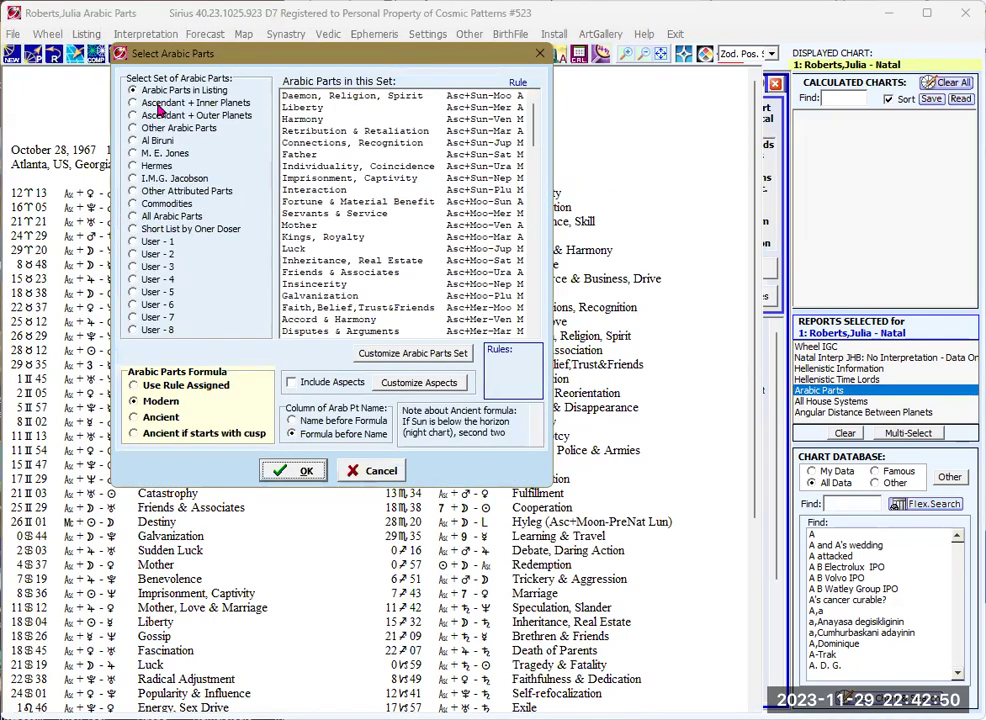
left_click(137, 104)
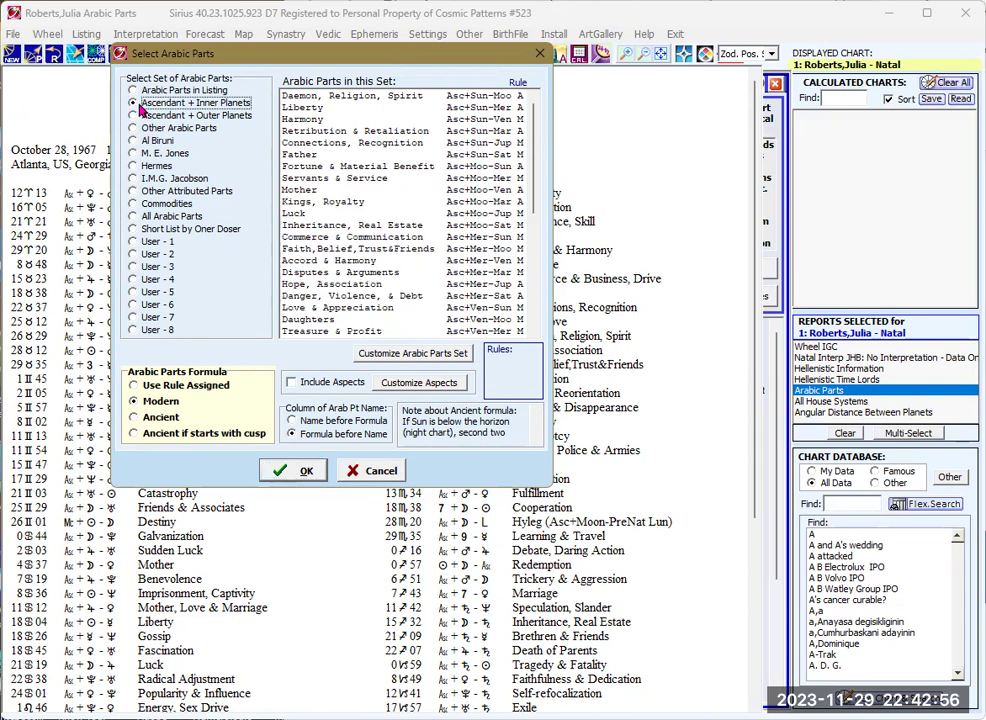
left_click(134, 91)
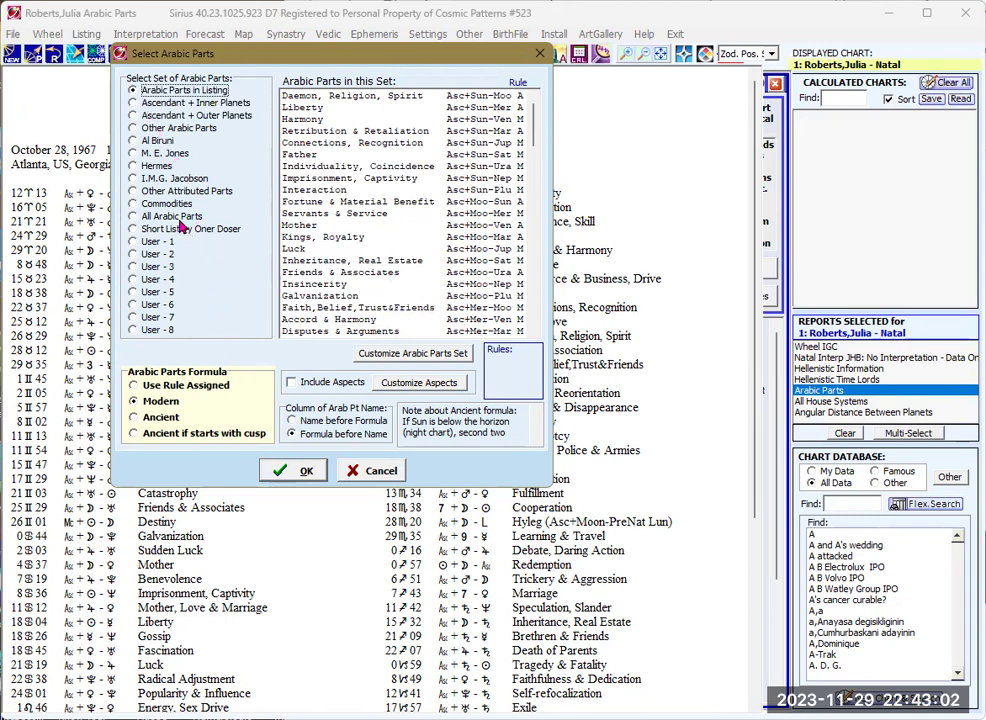
left_click(307, 472)
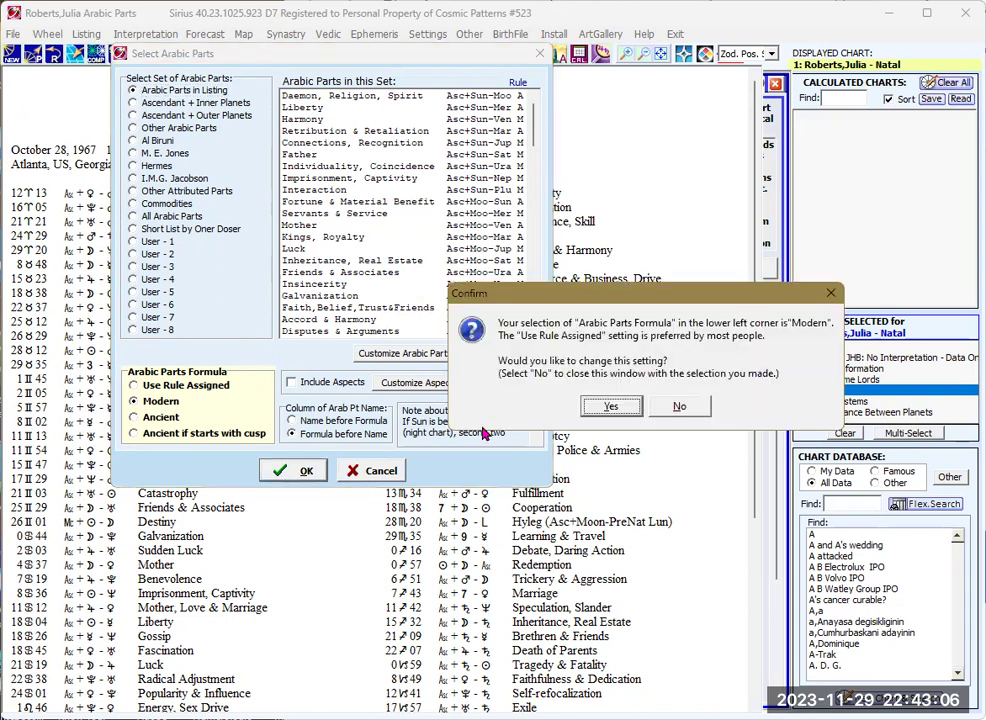
left_click(612, 408)
left_click(645, 390)
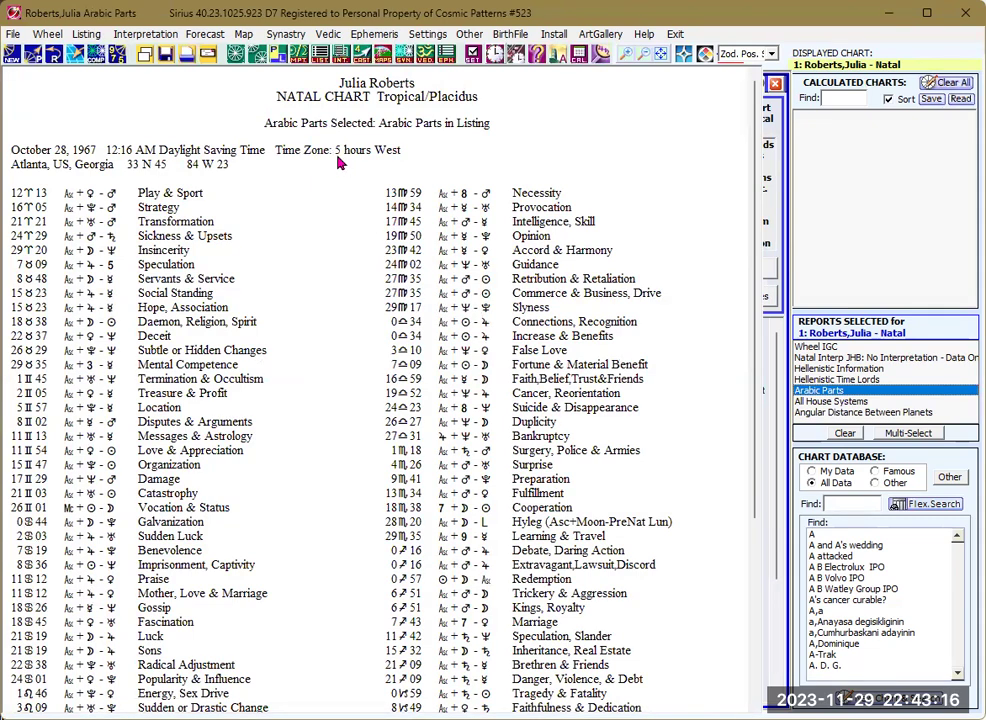
Generate the Degree Meanings According to 11 Authors report from the Degree Meanings, Sabian, Basic List selection
left_click(319, 60)
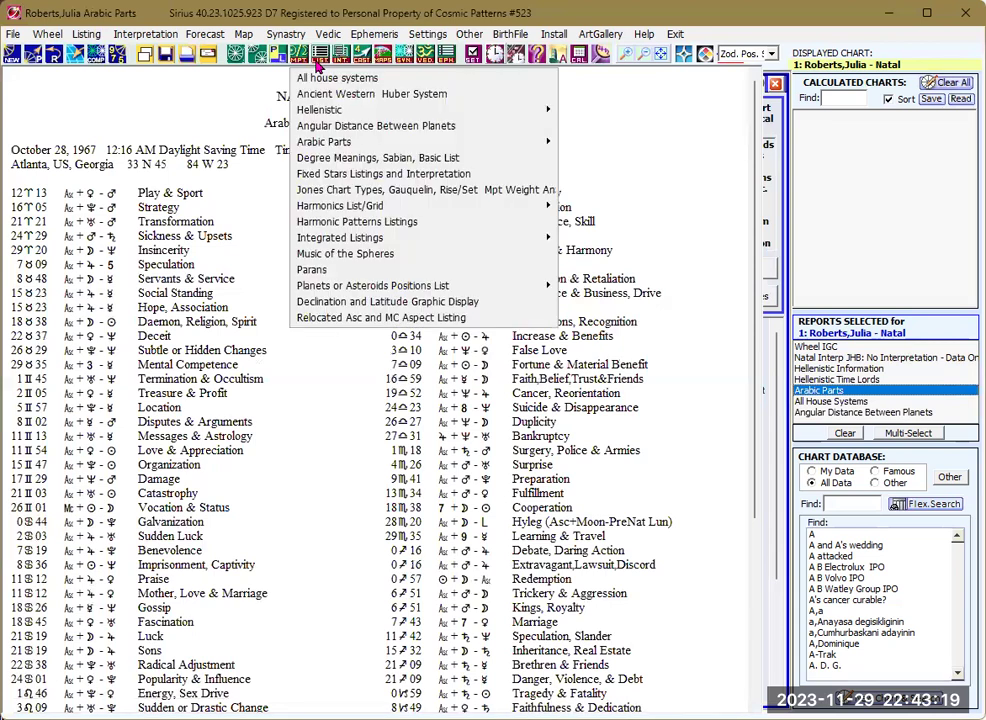
left_click(350, 166)
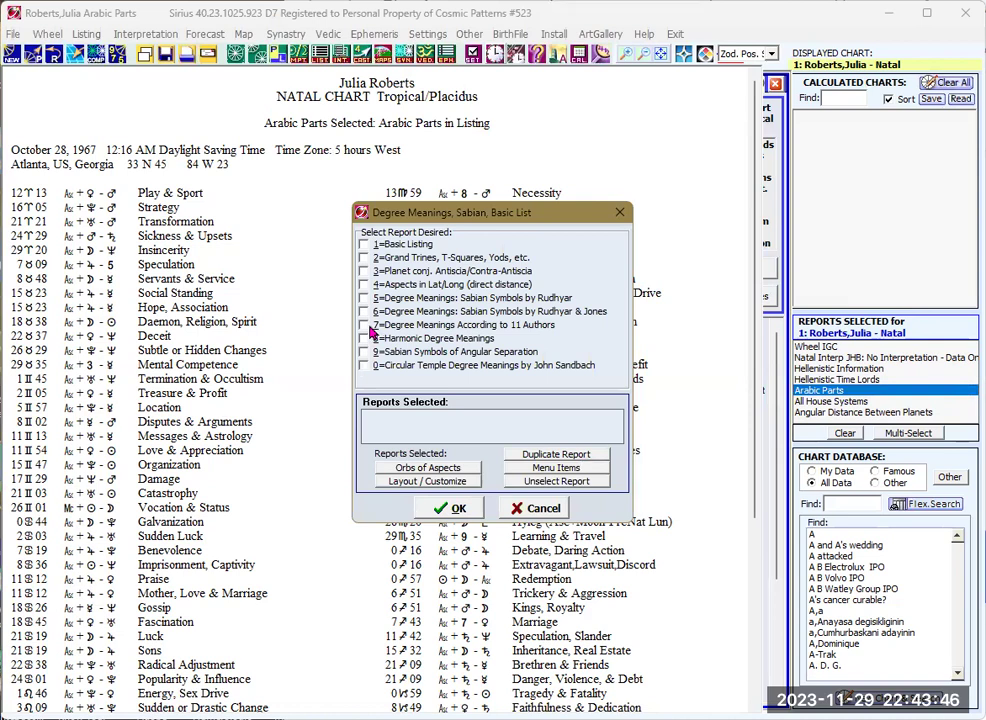
left_click(366, 326)
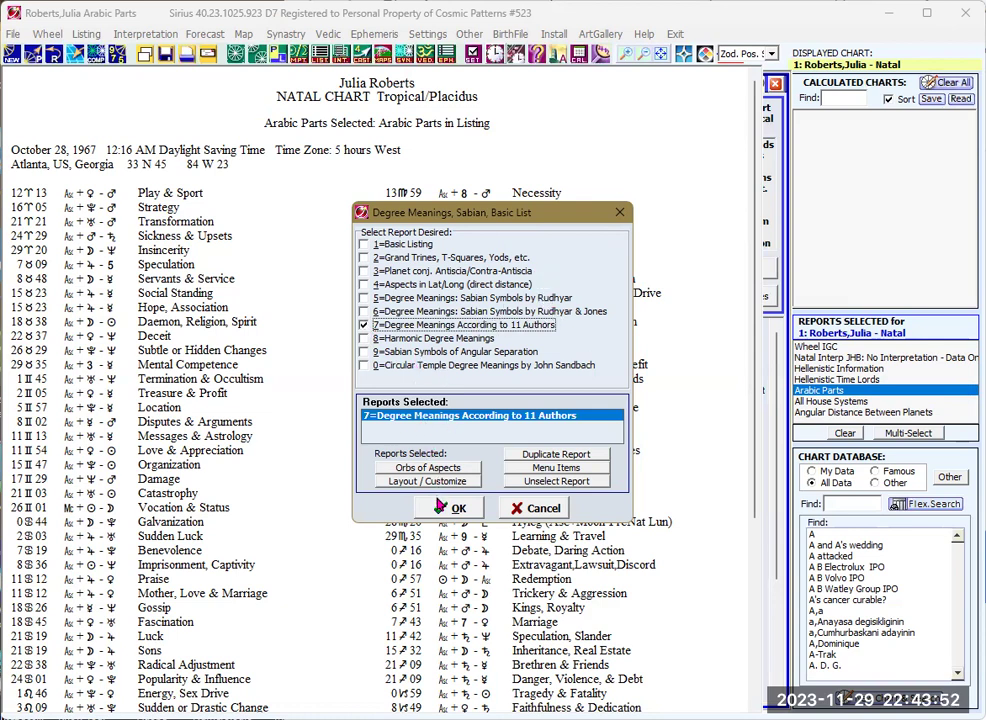
left_click(452, 509)
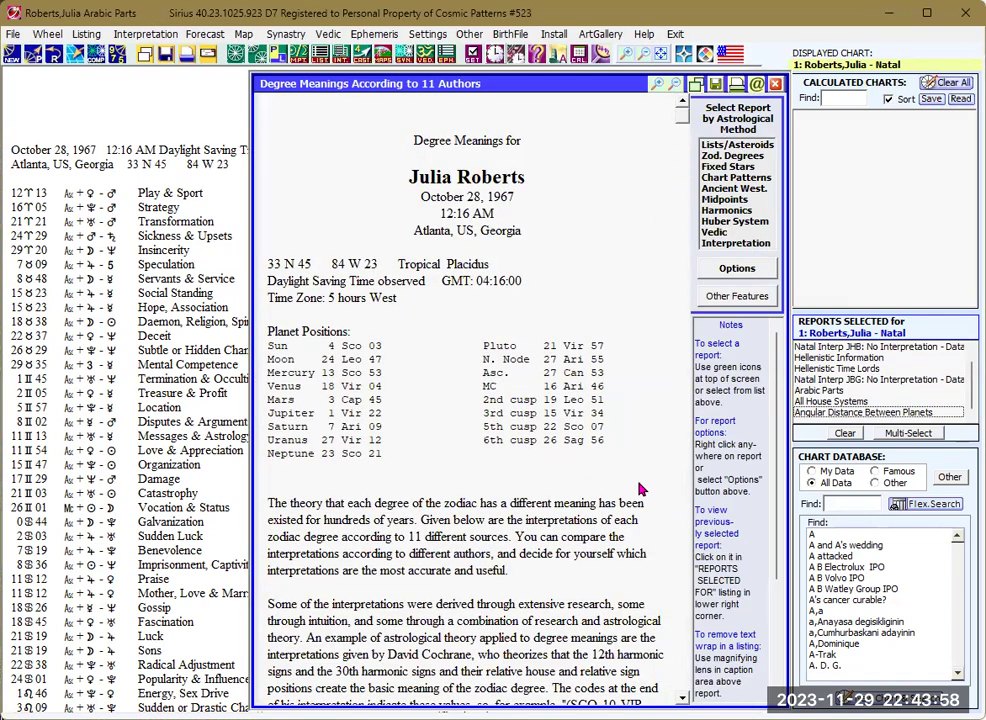
Read through the degree meanings report, examining its introduction, its sources and the different authors' interpretations for the Sun
scroll(470, 400, "down", 6)
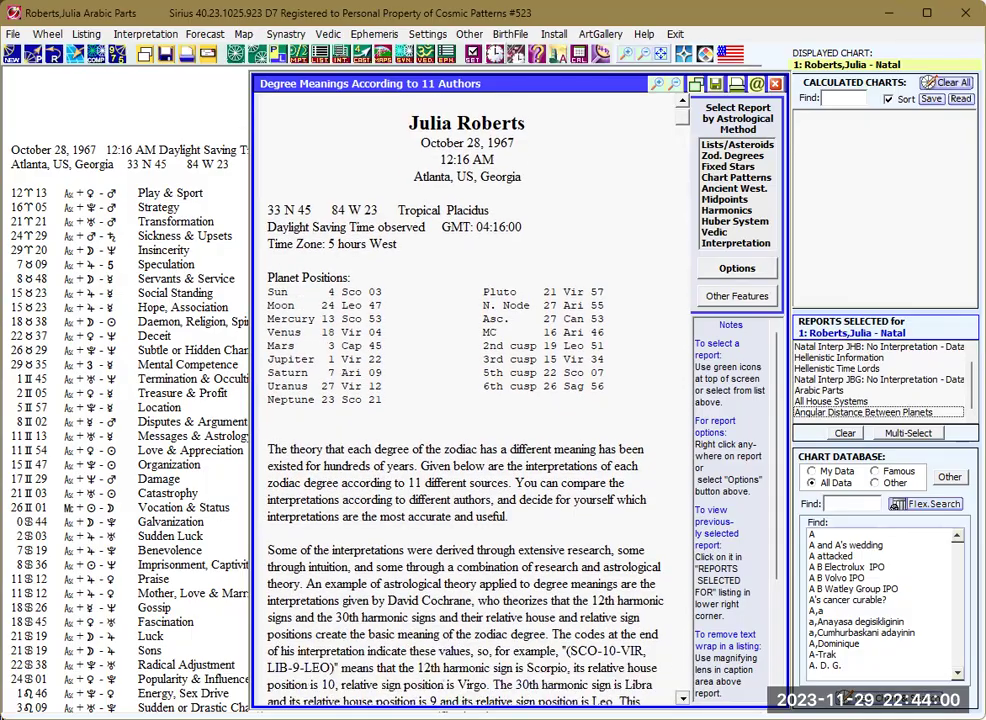
scroll(470, 400, "down", 9)
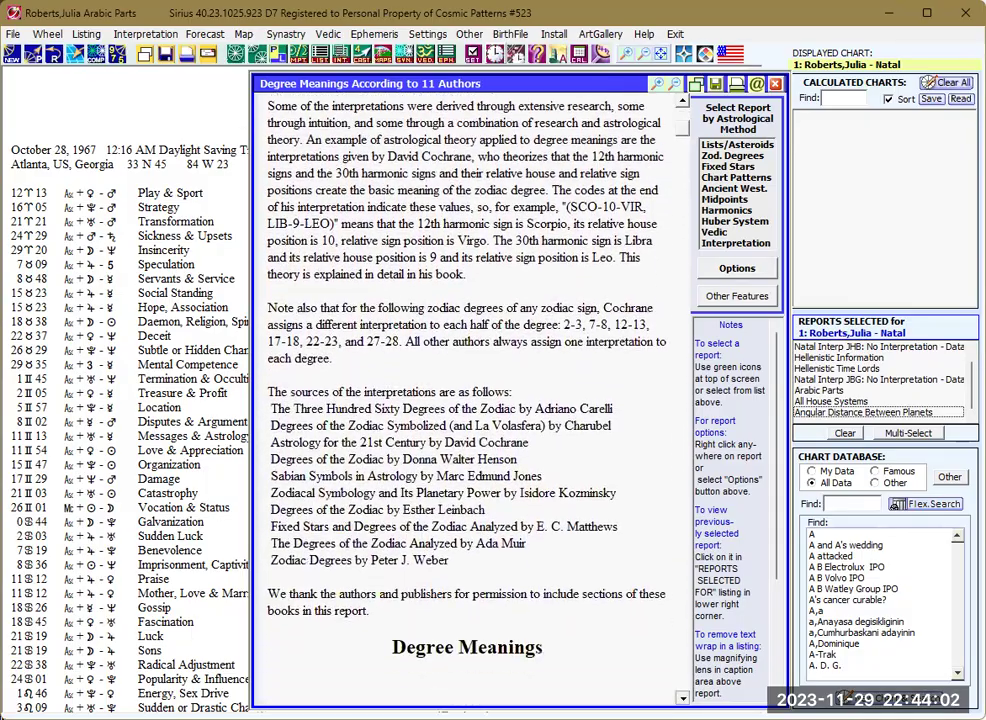
scroll(470, 400, "down", 5)
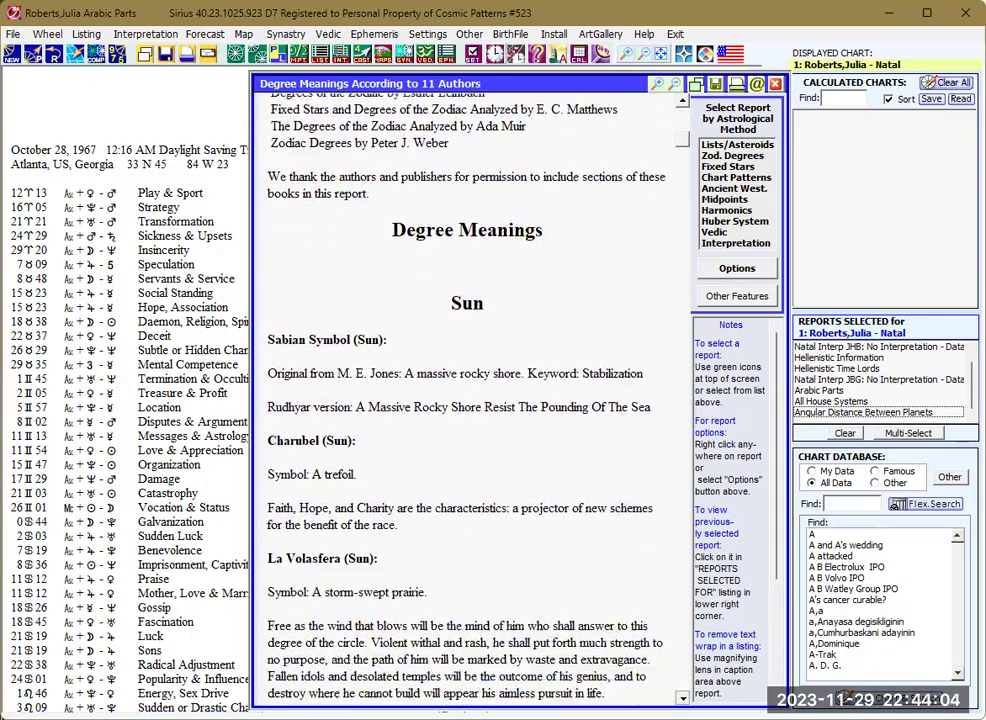
scroll(470, 400, "down", 1)
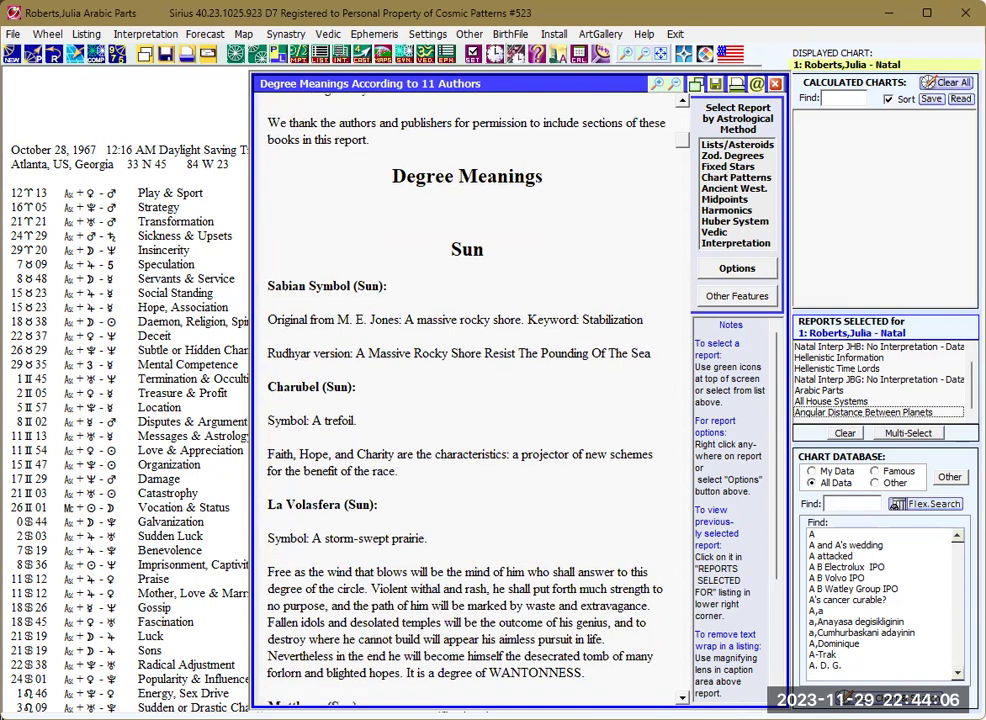
scroll(470, 400, "down", 7)
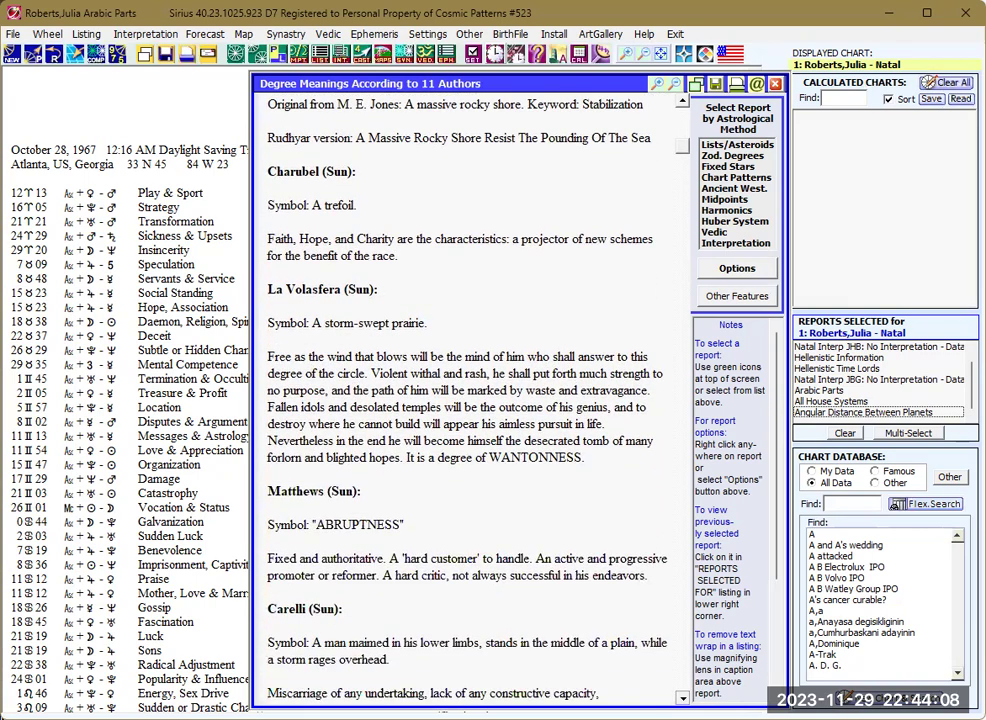
scroll(470, 400, "down", 10)
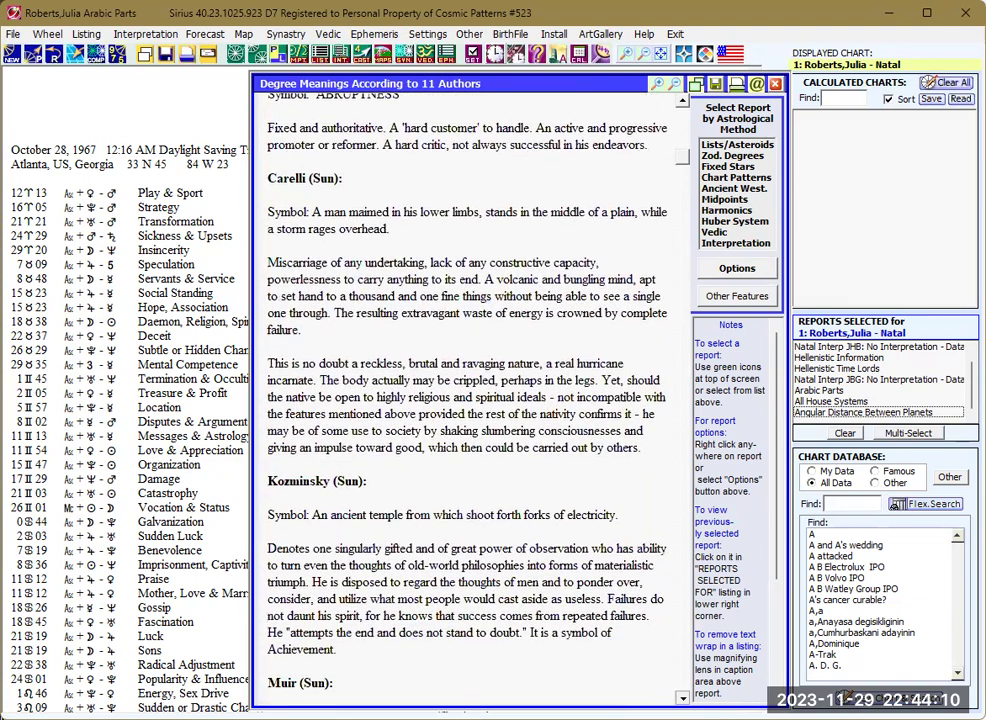
scroll(570, 578, "down", 1)
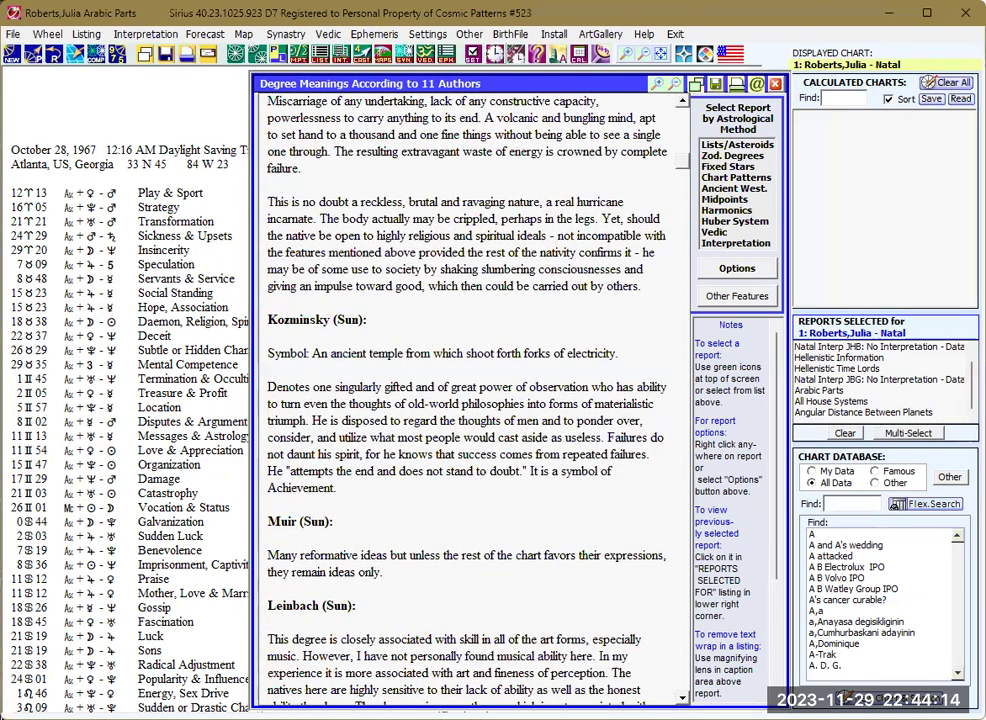
scroll(470, 400, "down", 1)
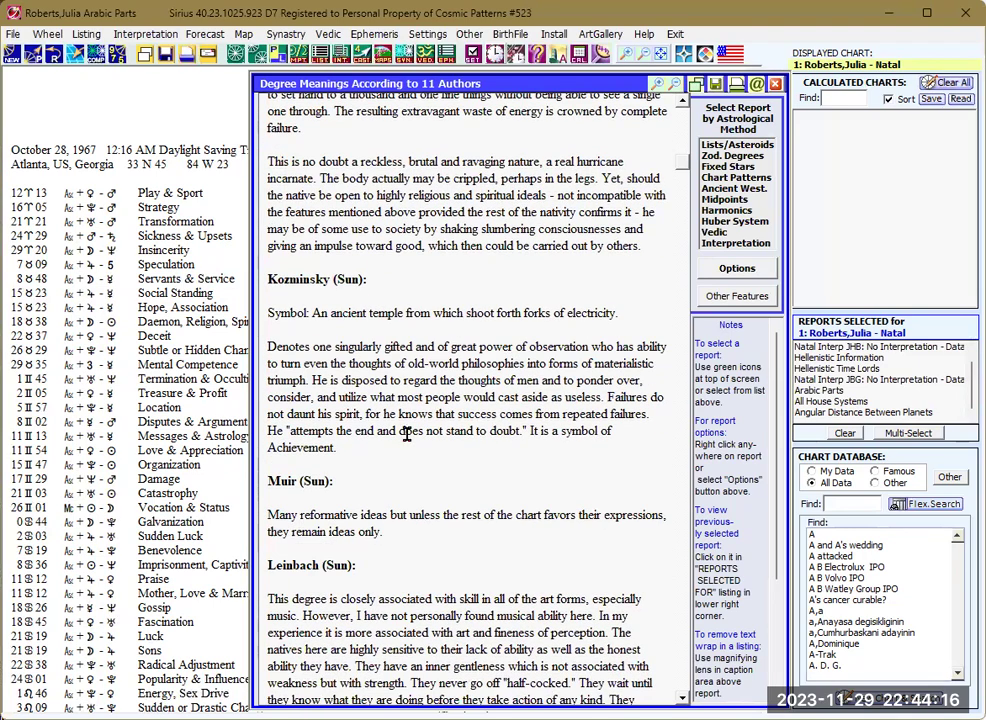
scroll(470, 400, "down", 3)
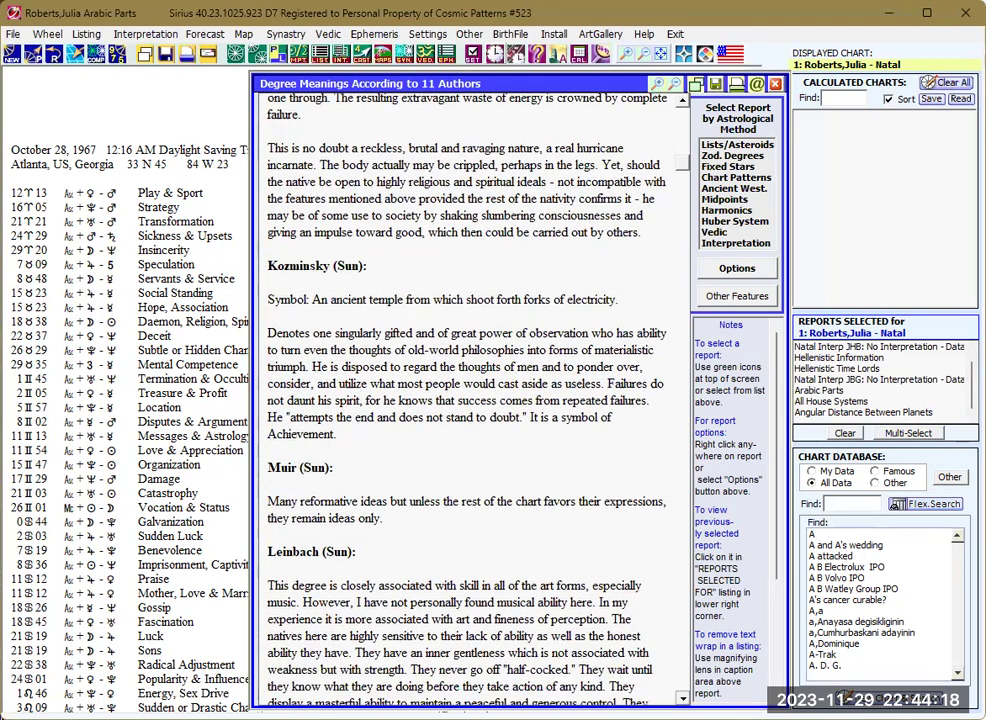
scroll(525, 537, "down", 2)
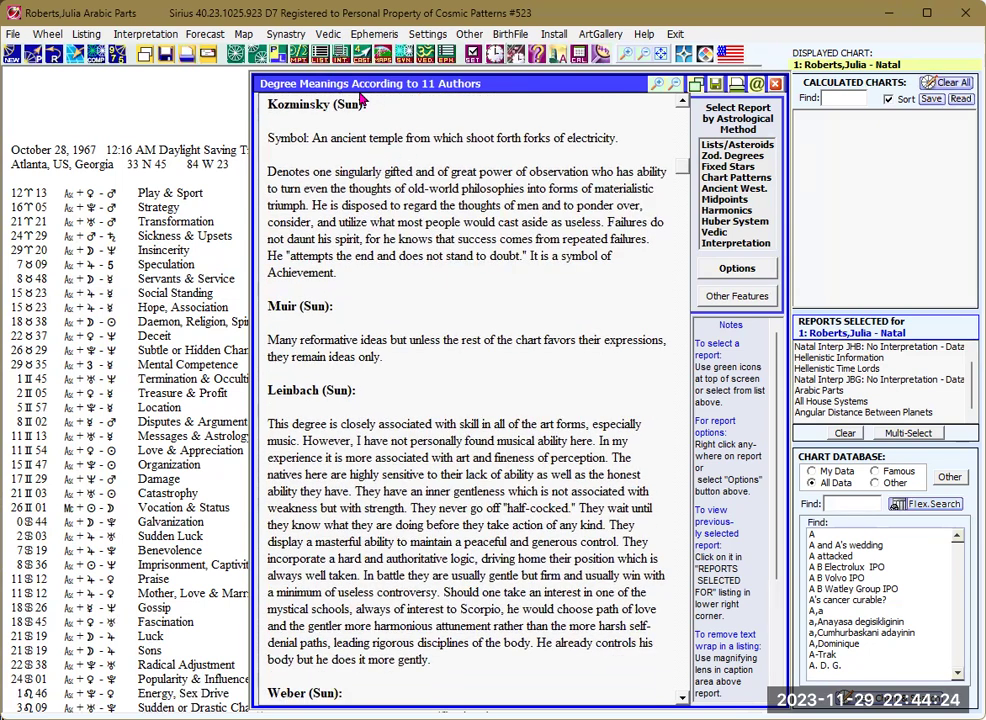
Generate the Circular Temple Degree Meanings report in place of Degree Meanings According to 11 Authors
left_click(315, 56)
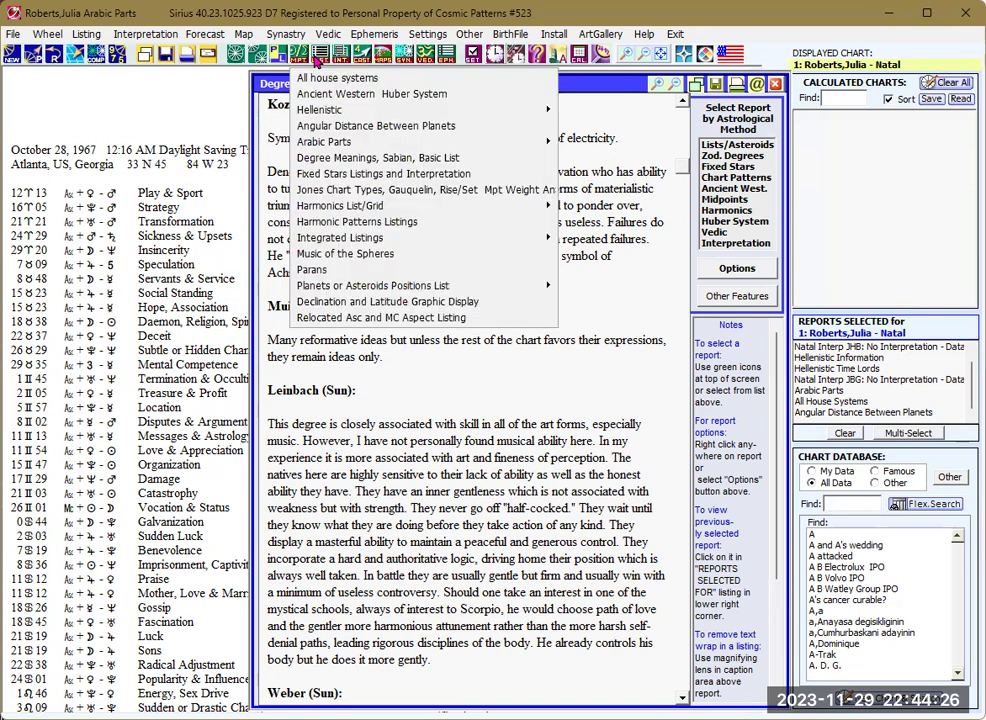
left_click(556, 403)
right_click(556, 403)
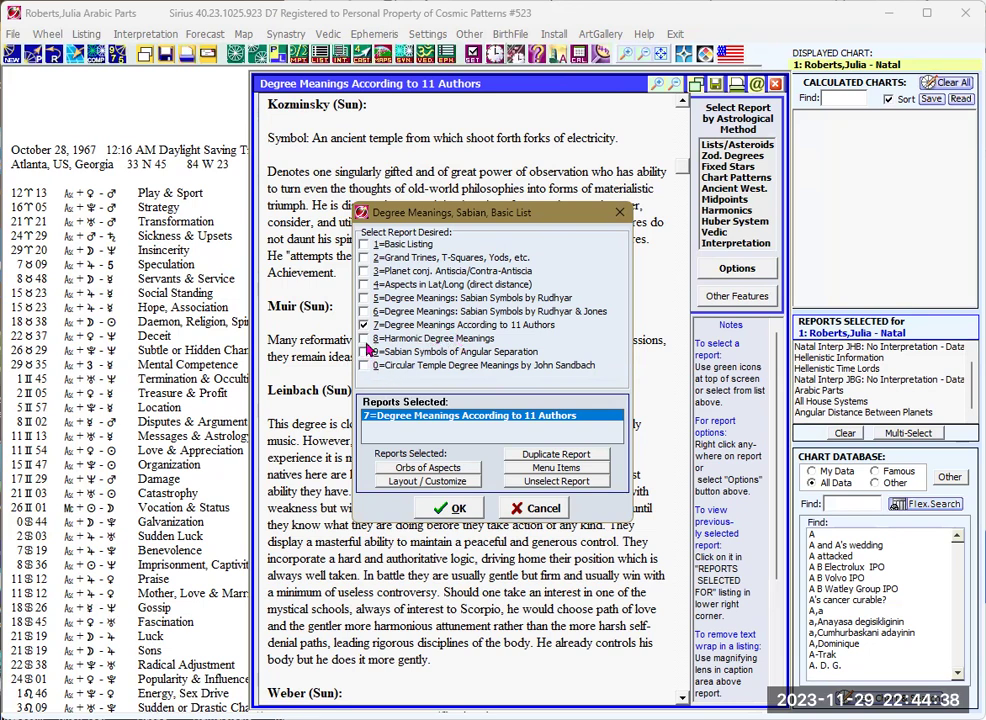
left_click(364, 325)
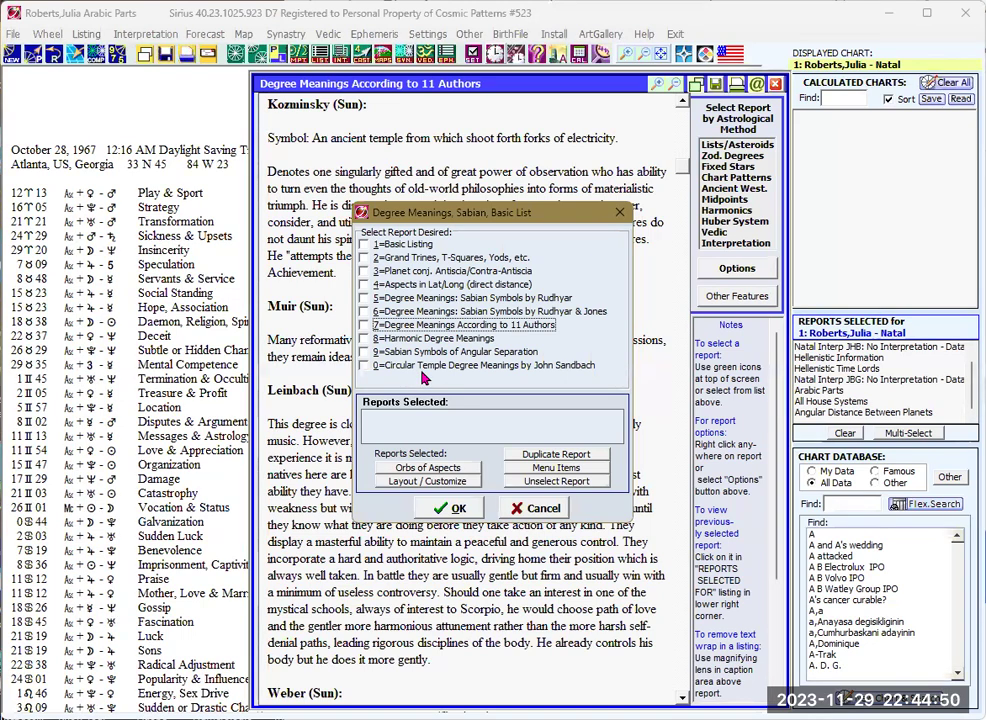
left_click(365, 366)
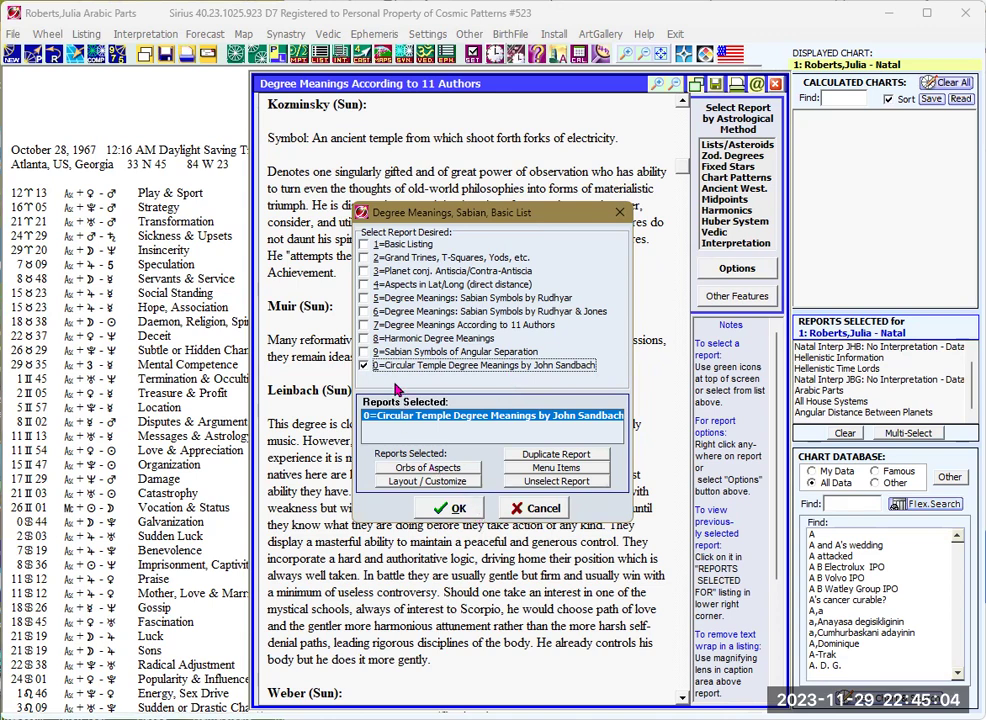
left_click(458, 510)
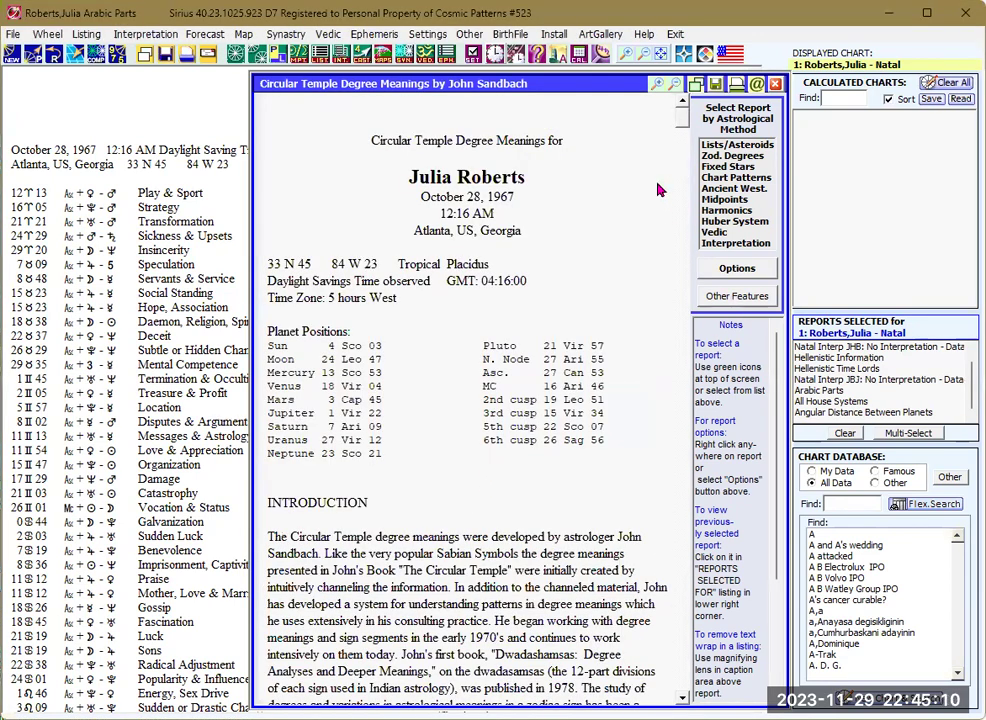
Widen the Circular Temple report window by two steps and read its introduction and the Sun's degree meaning
left_click(657, 85)
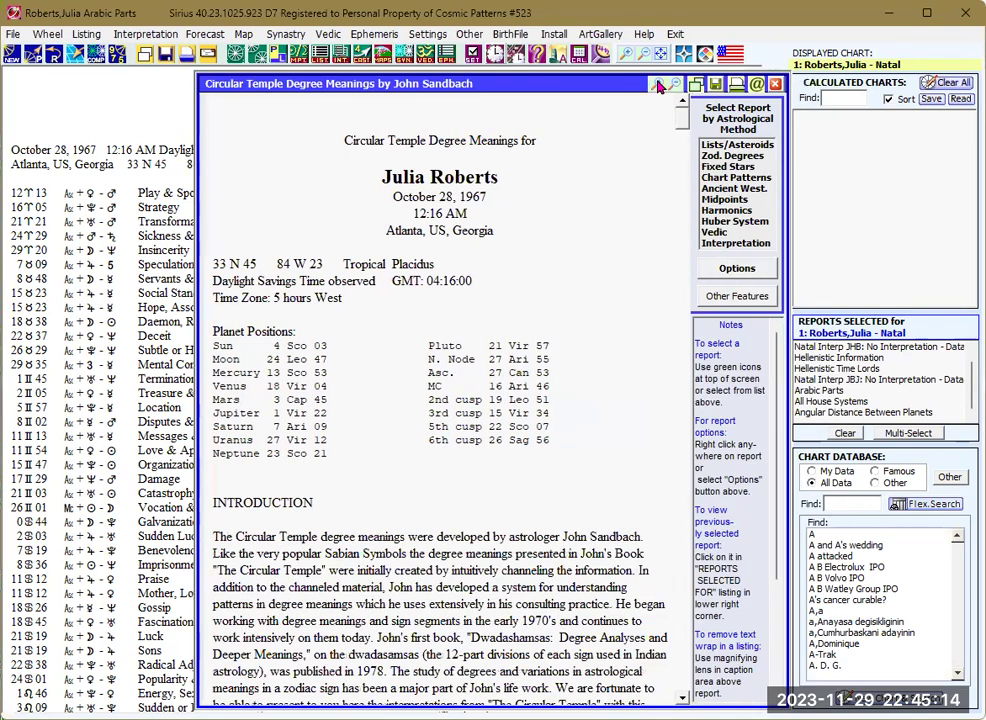
left_click(657, 85)
scroll(410, 400, "down", 6)
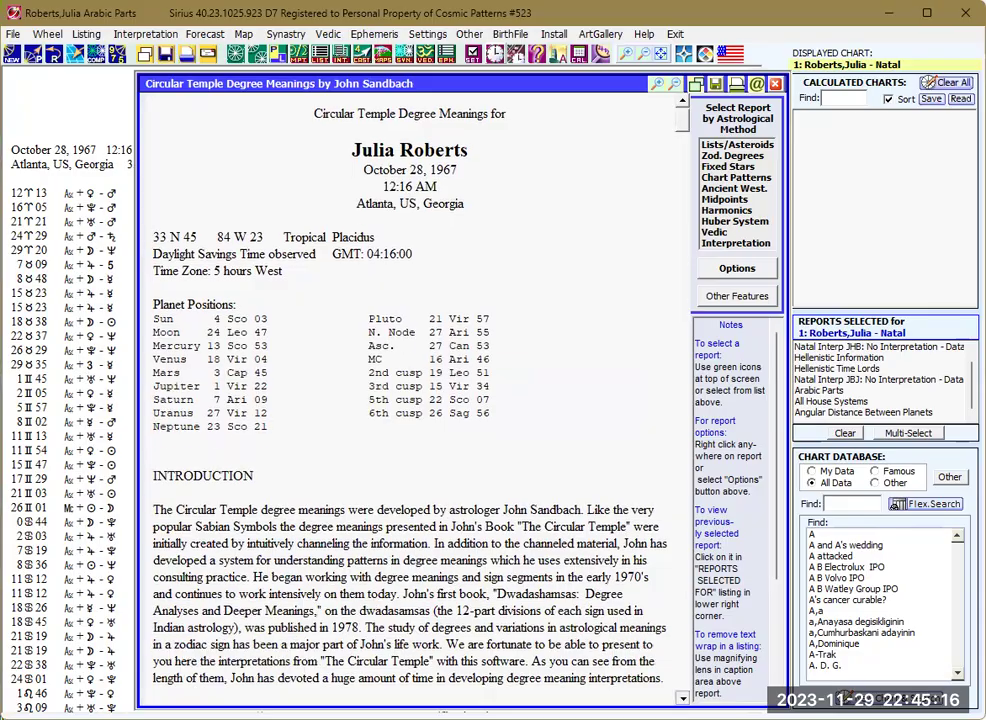
scroll(410, 400, "down", 8)
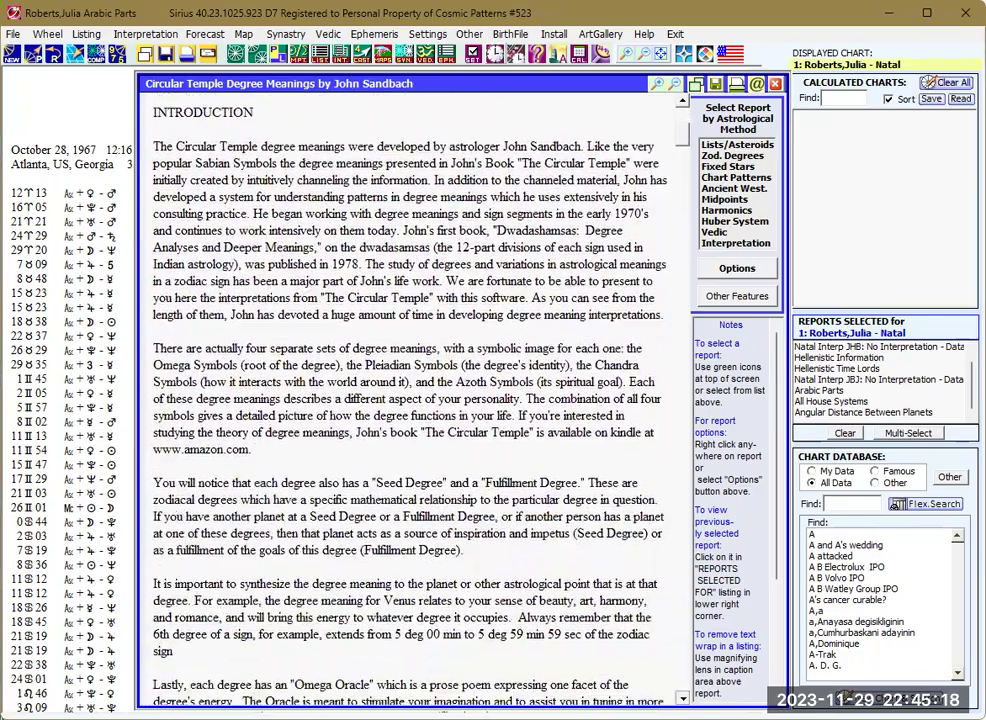
scroll(410, 400, "down", 10)
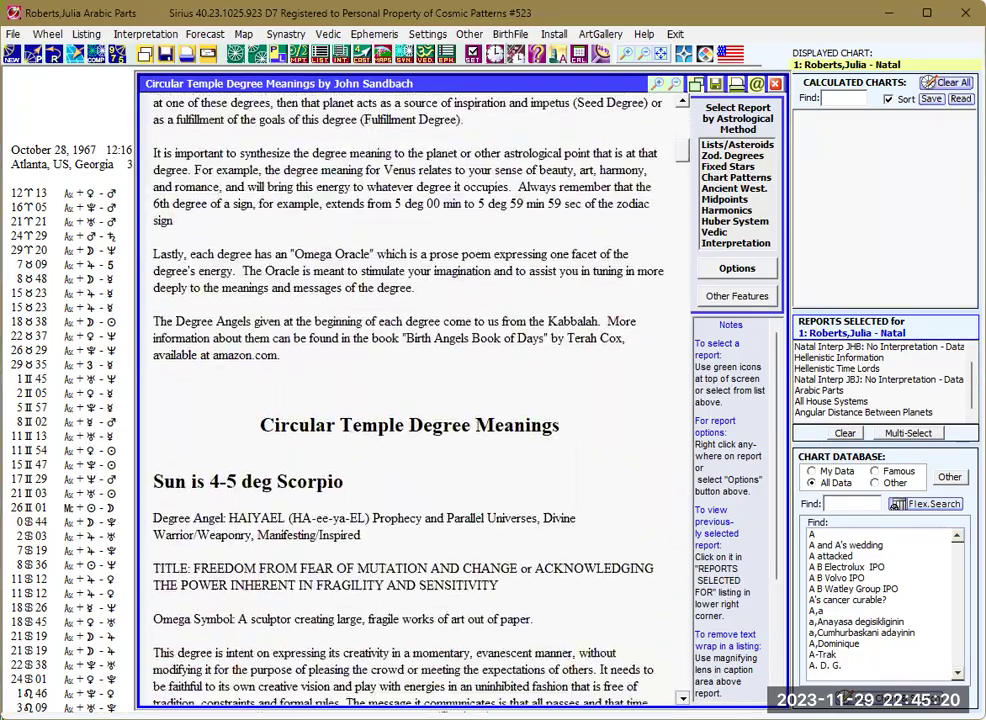
scroll(410, 400, "down", 4)
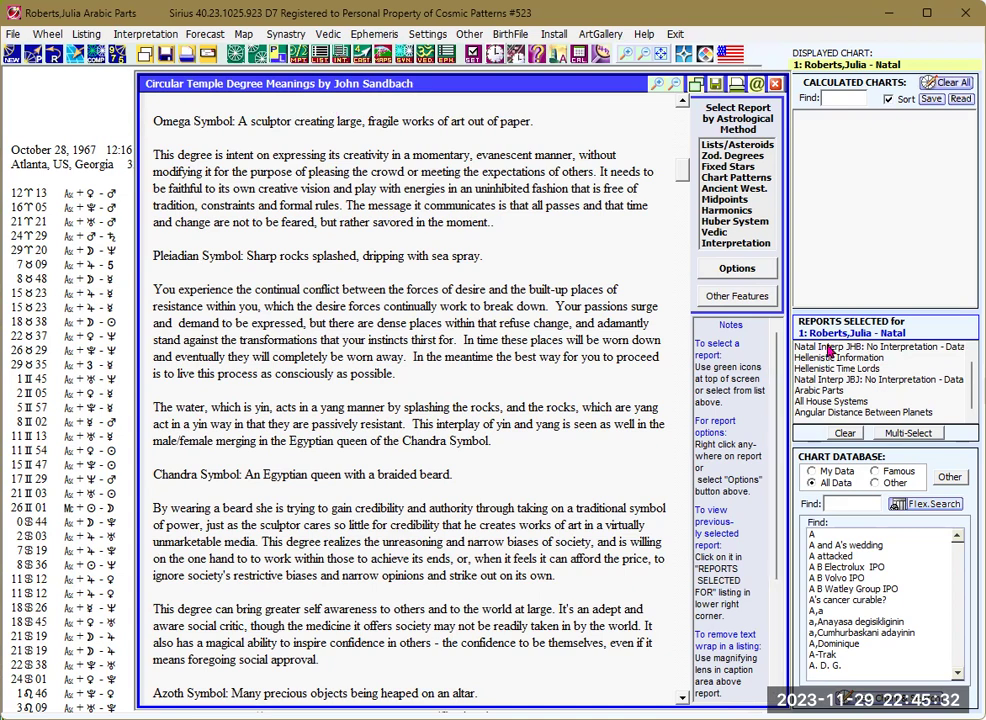
Replace the Circular Temple selection with Sabian Symbols of Angular Separation, generate that report and review its introduction and planet degree meanings
left_click(318, 62)
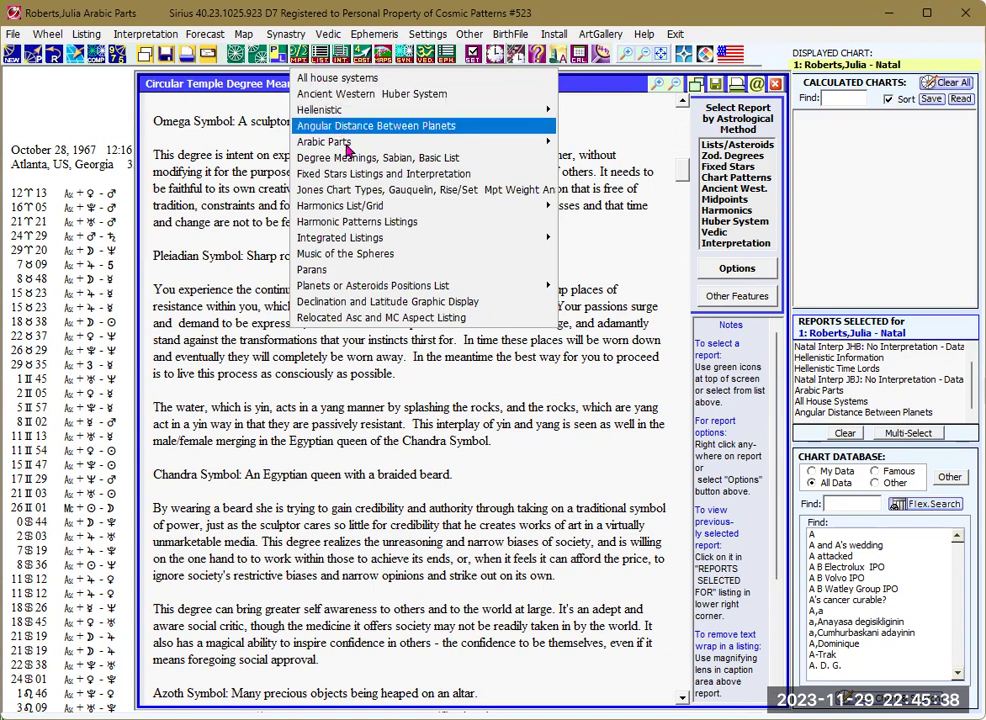
left_click(270, 204)
right_click(270, 210)
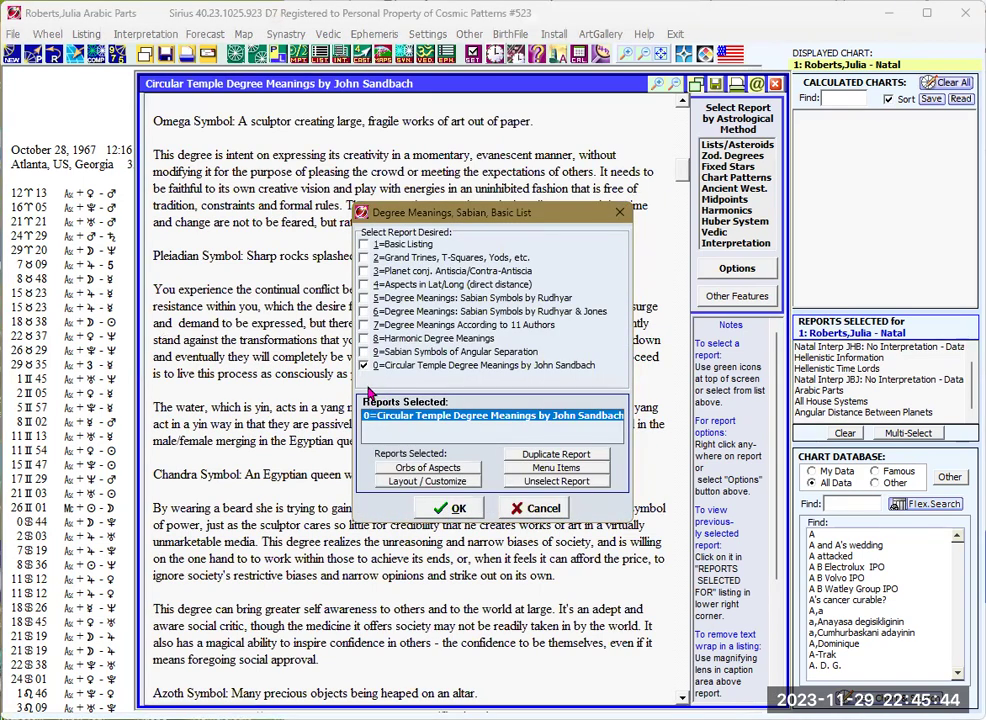
left_click(364, 366)
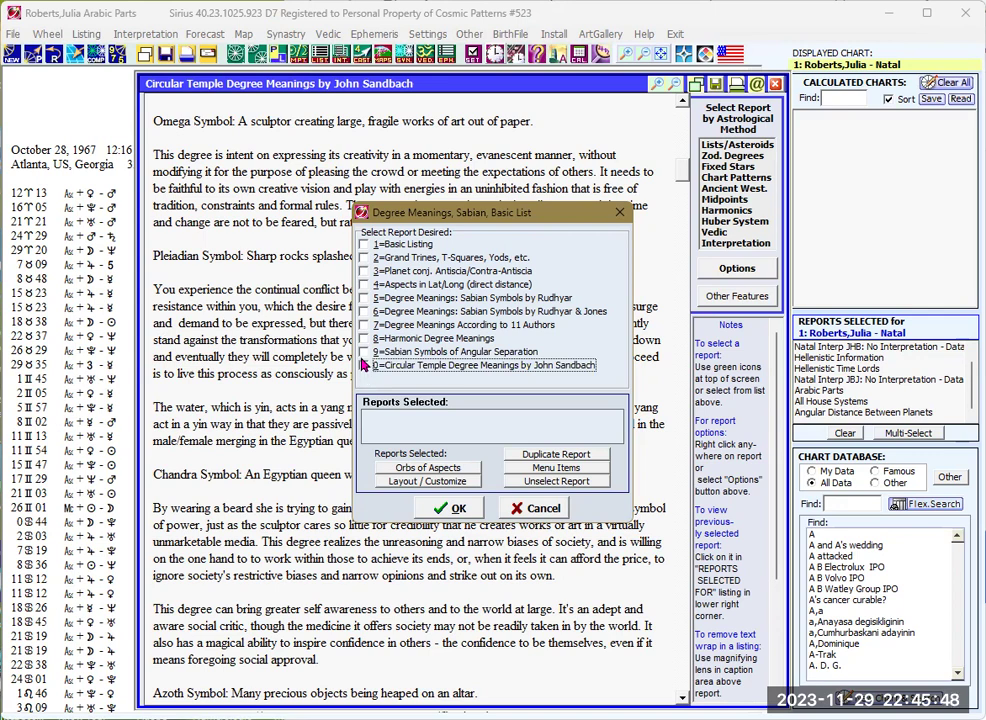
left_click(366, 353)
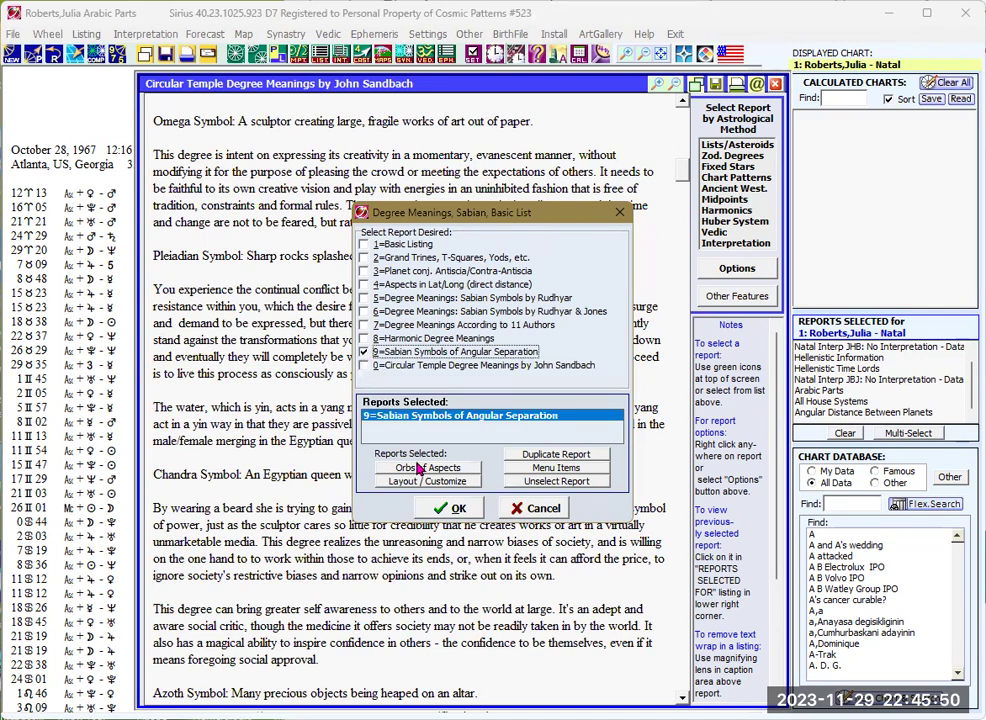
left_click(455, 509)
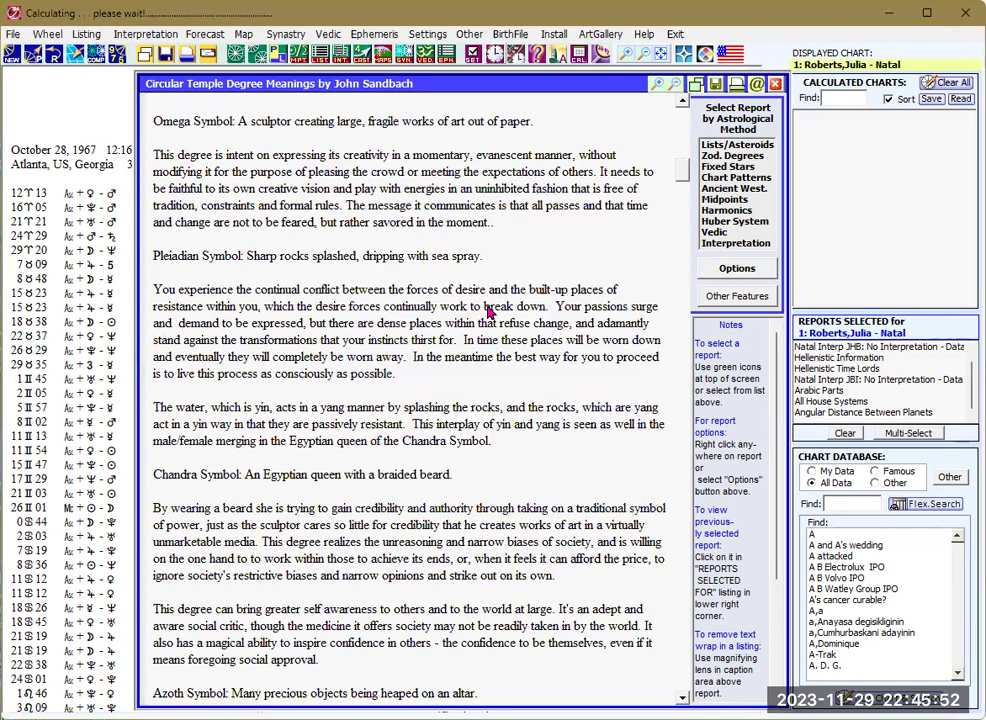
scroll(427, 288, "down", 10)
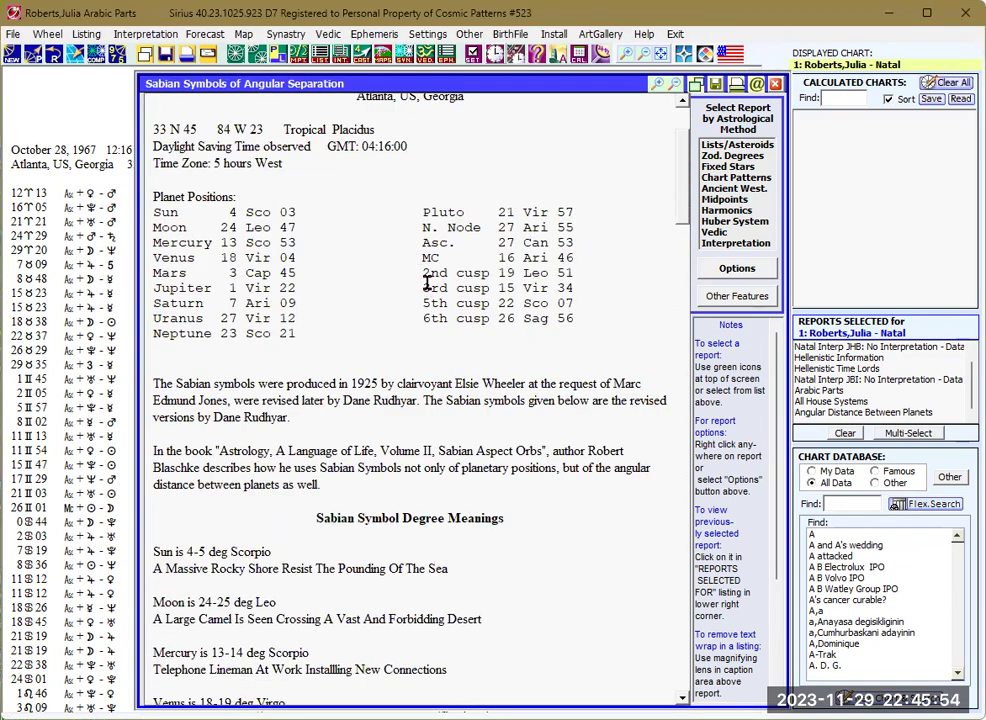
scroll(427, 285, "down", 5)
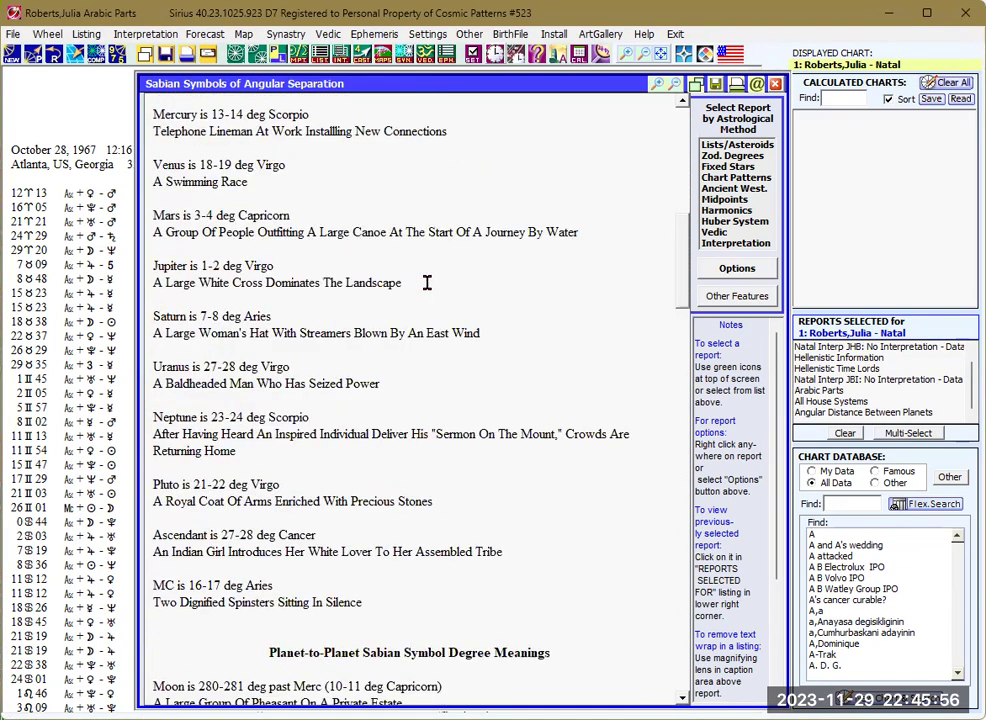
scroll(430, 290, "up", 5)
scroll(430, 290, "up", 5)
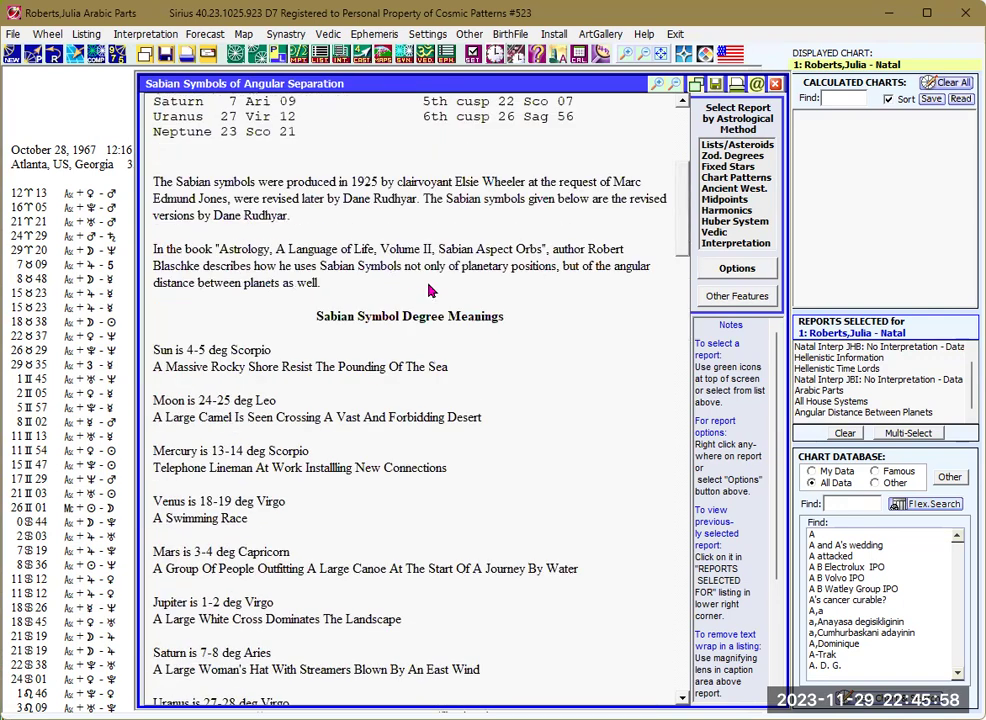
Generate the Detailed Interpretation of Conjunctions to 349 Fixed Stars report from the Fixed Stars Listings and Interpretation selection
left_click(320, 56)
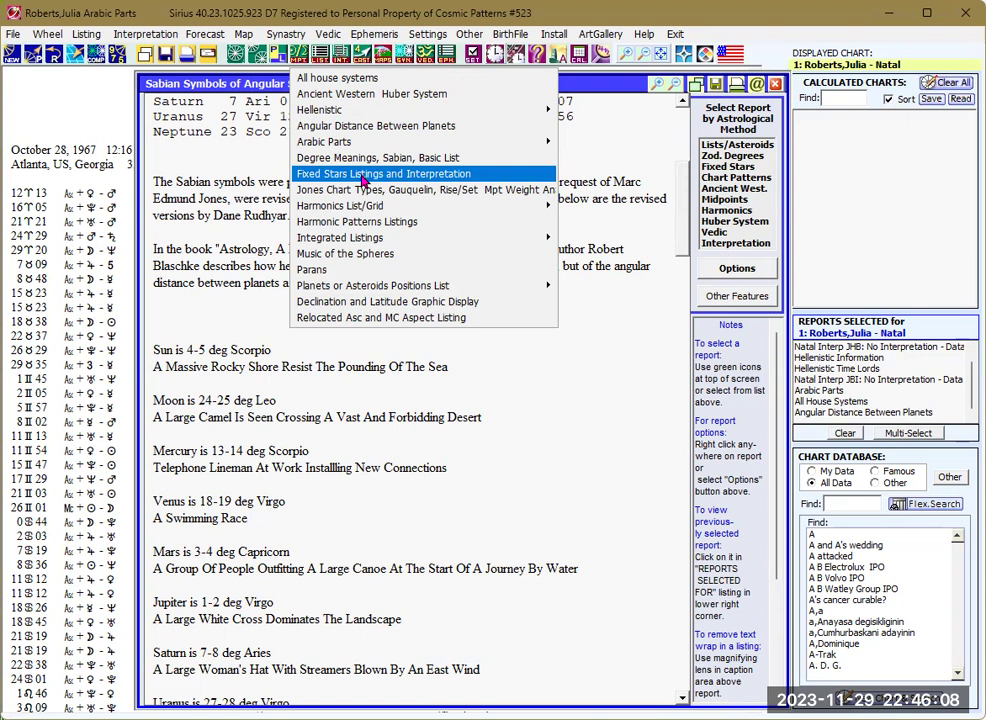
left_click(364, 175)
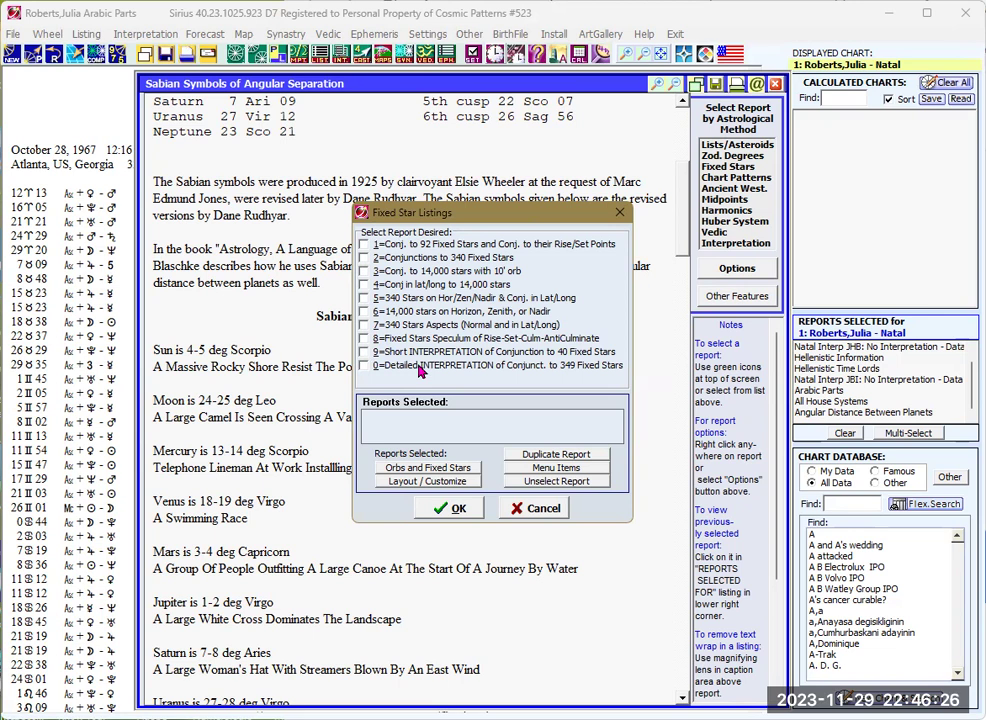
left_click(364, 366)
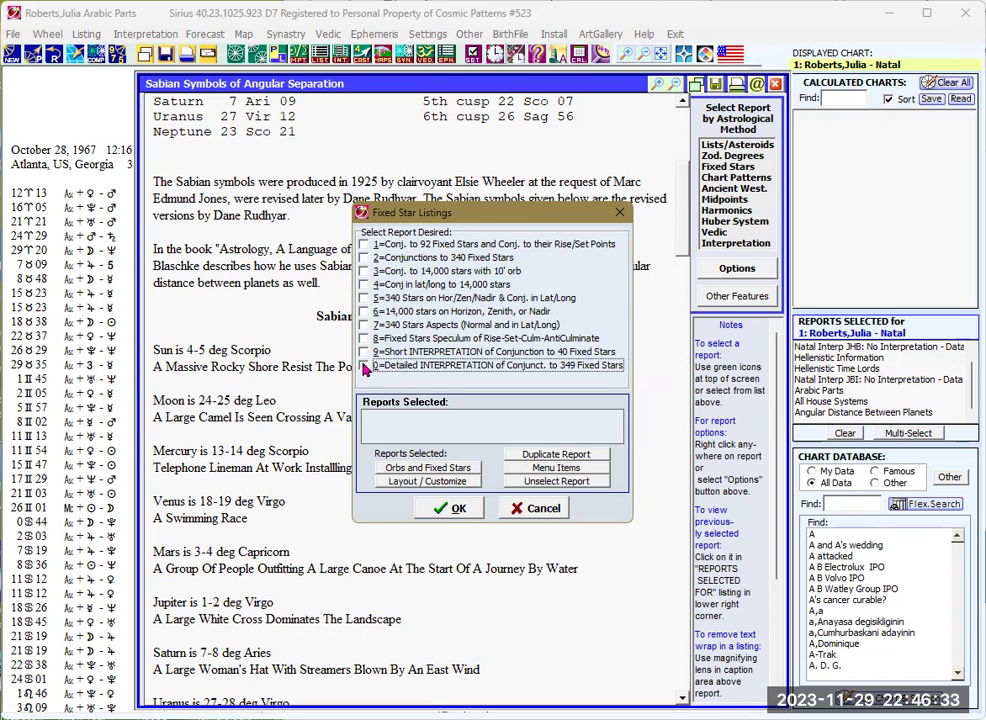
left_click(449, 510)
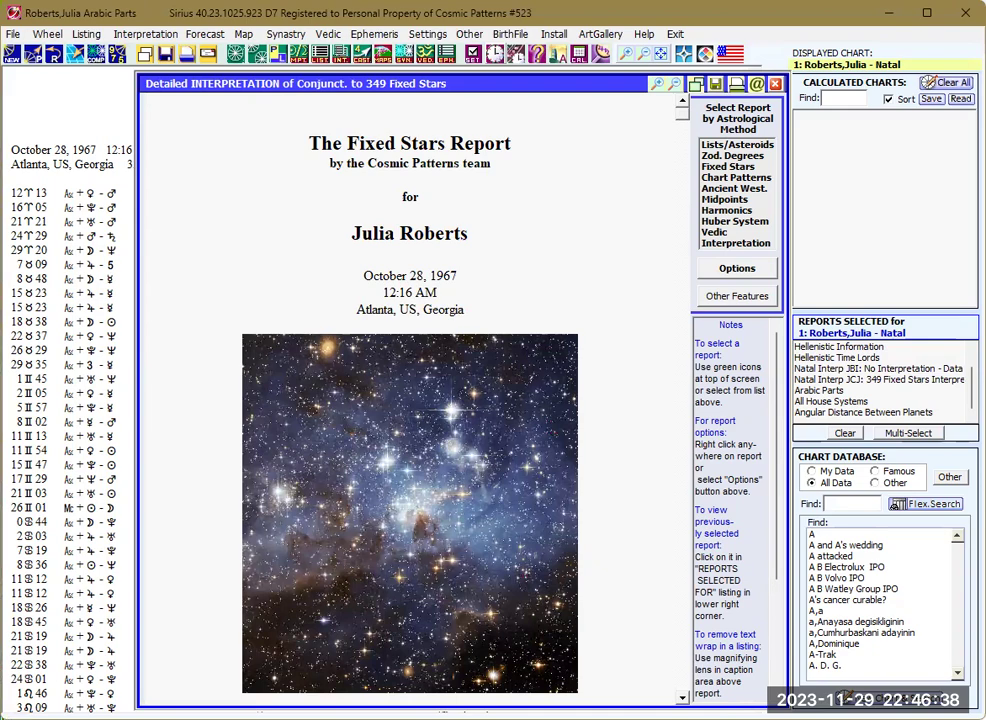
Read through the Fixed Stars Report, examining its introduction, the Sun's star conjunctions and the list of notable people
scroll(410, 400, "down", 5)
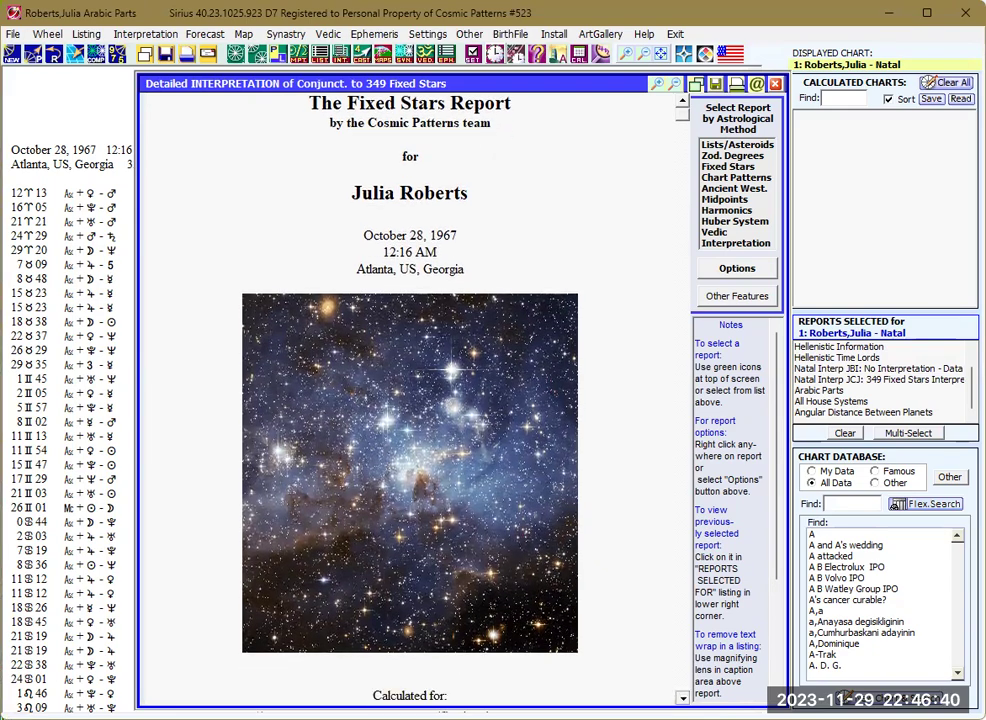
scroll(410, 400, "down", 9)
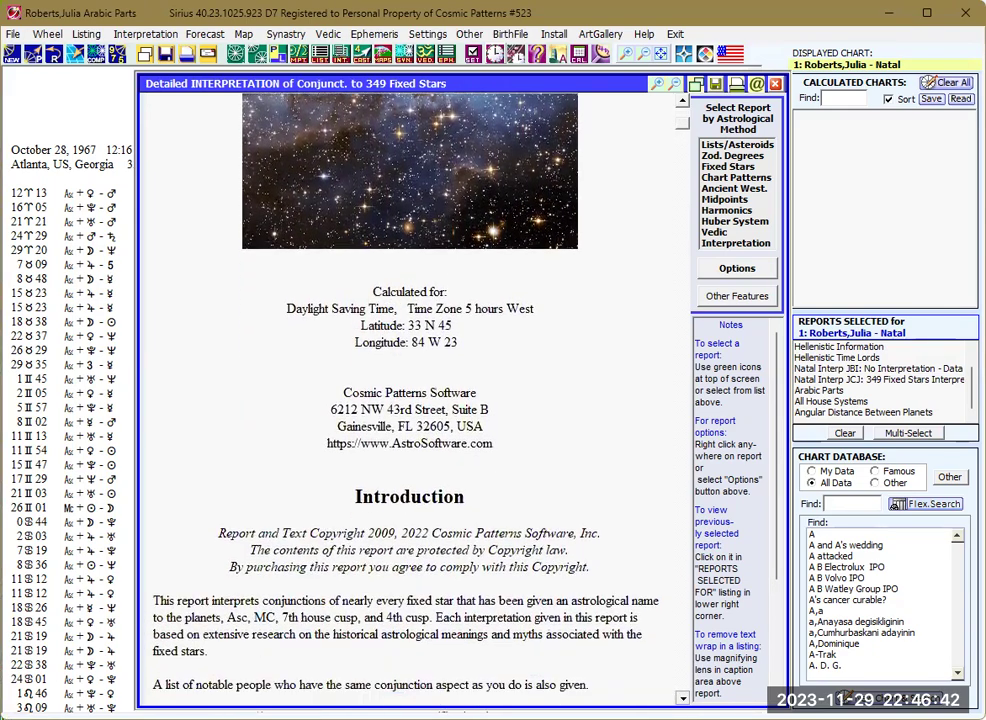
scroll(410, 400, "down", 9)
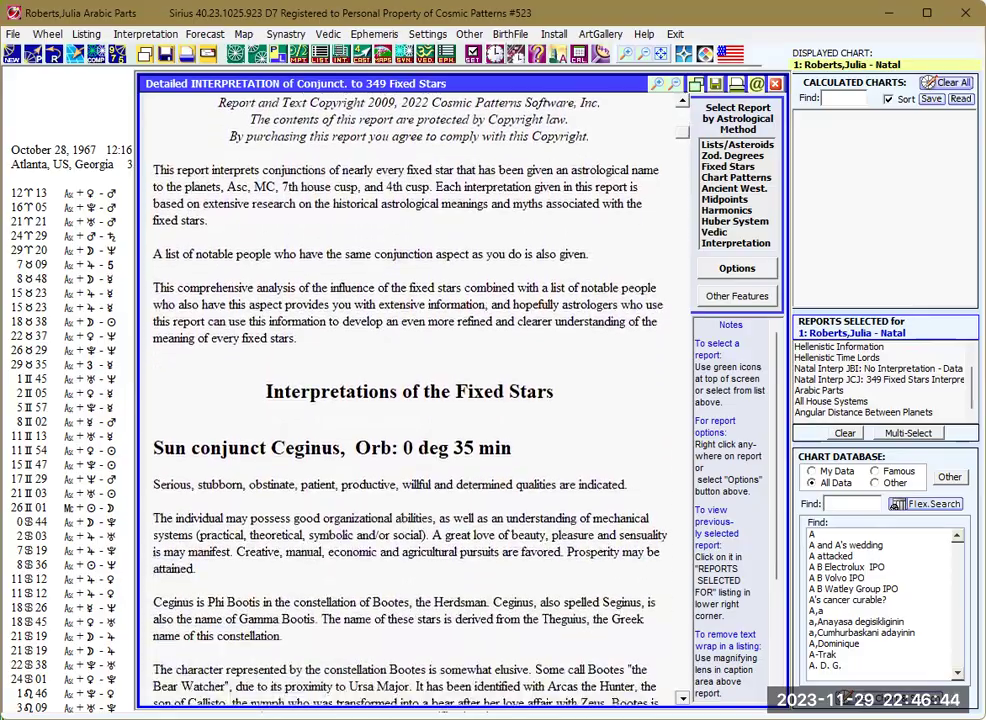
scroll(410, 400, "down", 9)
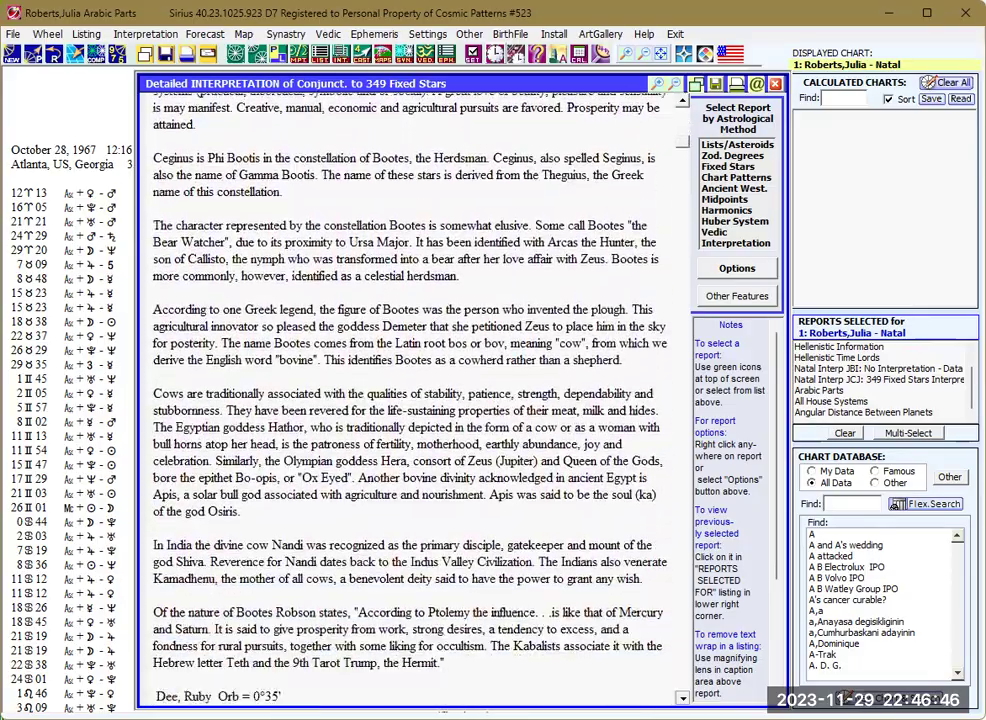
scroll(410, 400, "down", 8)
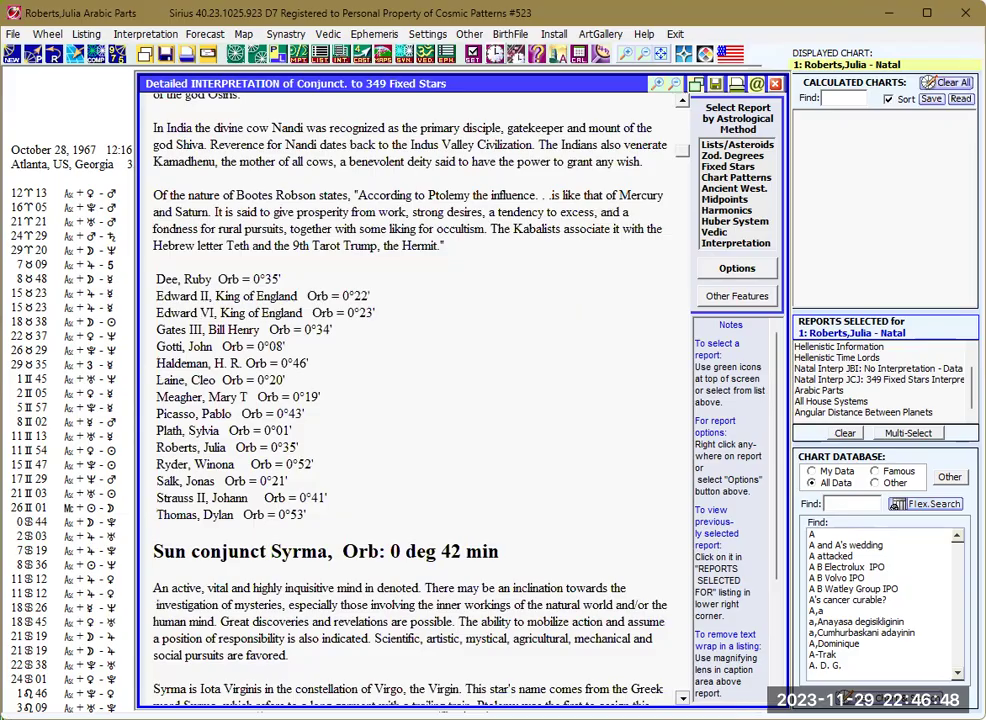
scroll(410, 400, "down", 10)
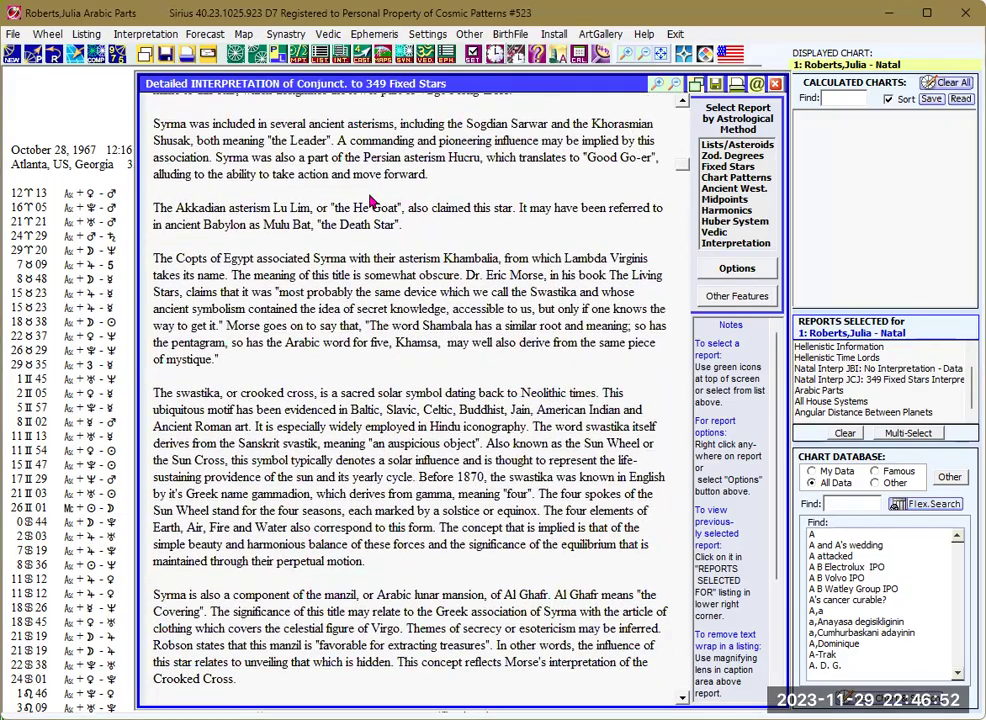
Generate the Short Interpretation of Conjunction to 40 Fixed Stars report in place of the detailed fixed star interpretation
left_click(322, 62)
left_click(322, 62)
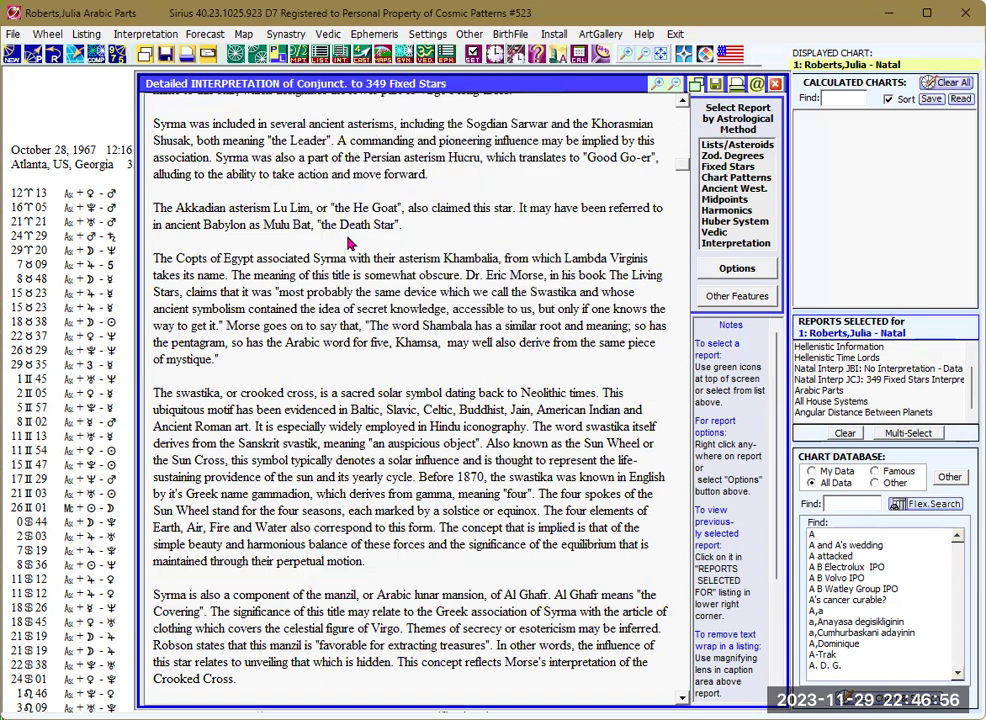
right_click(385, 320)
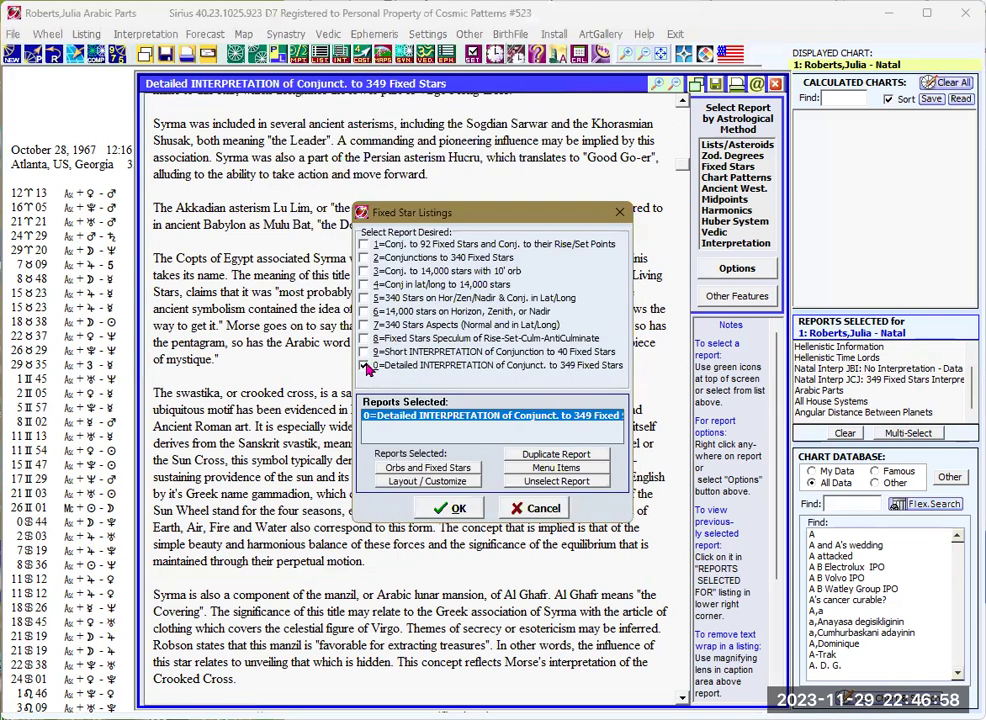
left_click(364, 352)
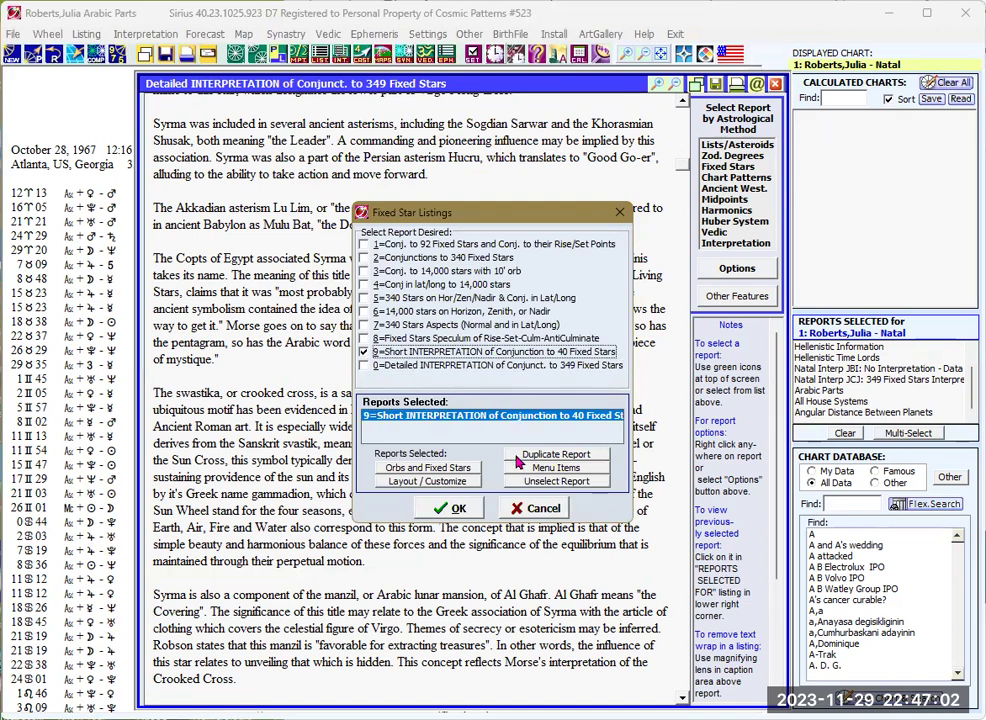
left_click(449, 508)
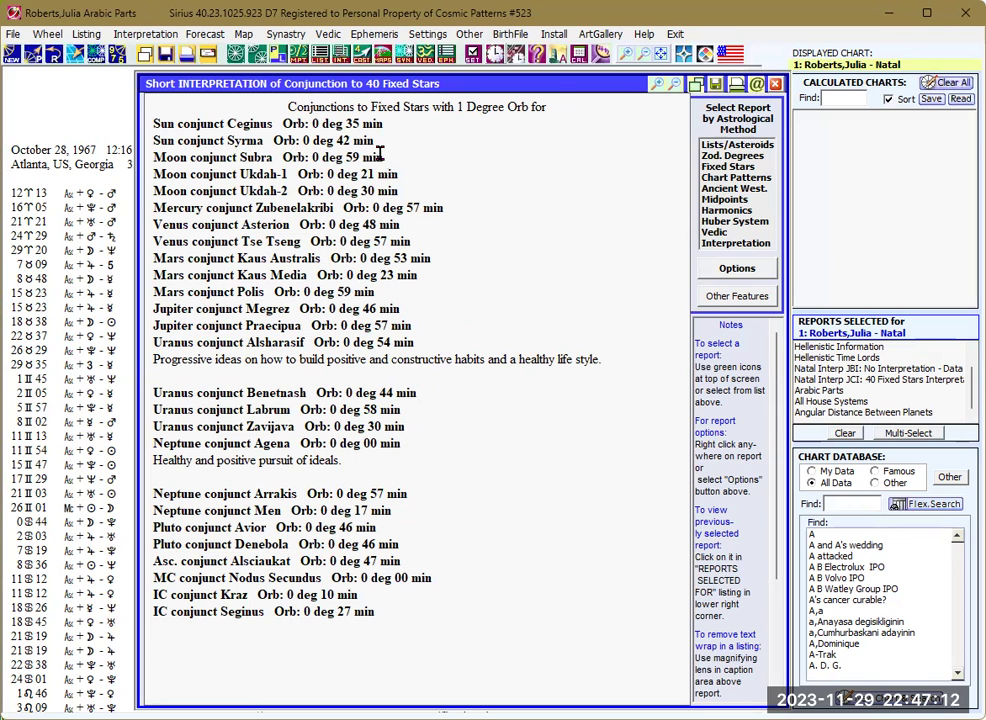
Generate the Munkasey Midpoint Weighting Analysis report, remove its text wrap so the columns align, and look through the weighted midpoints
left_click(322, 57)
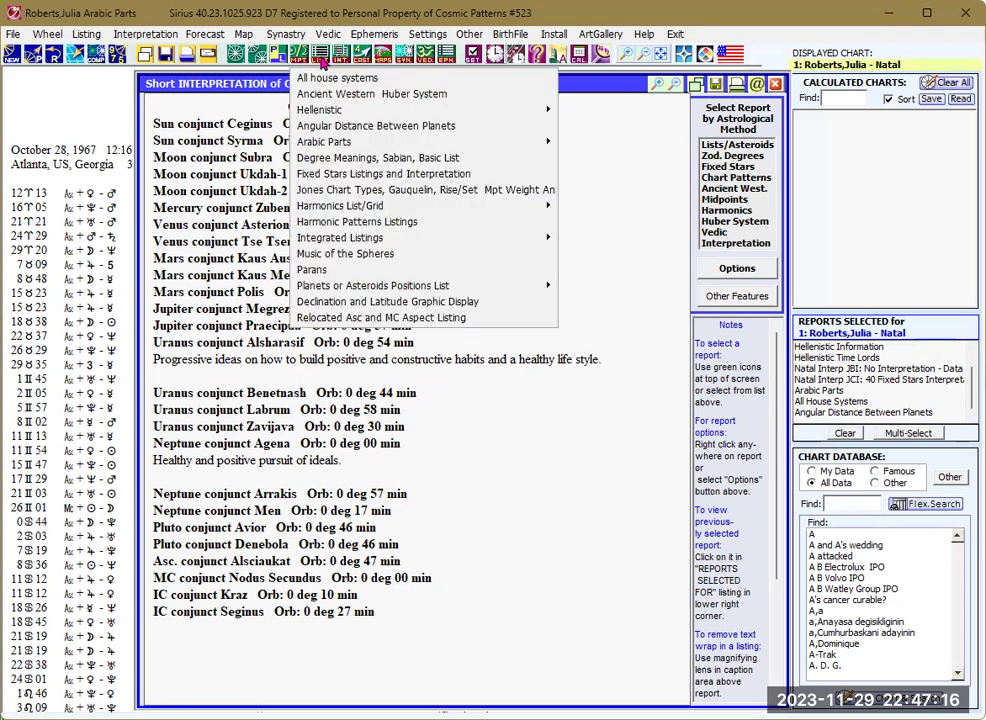
left_click(341, 192)
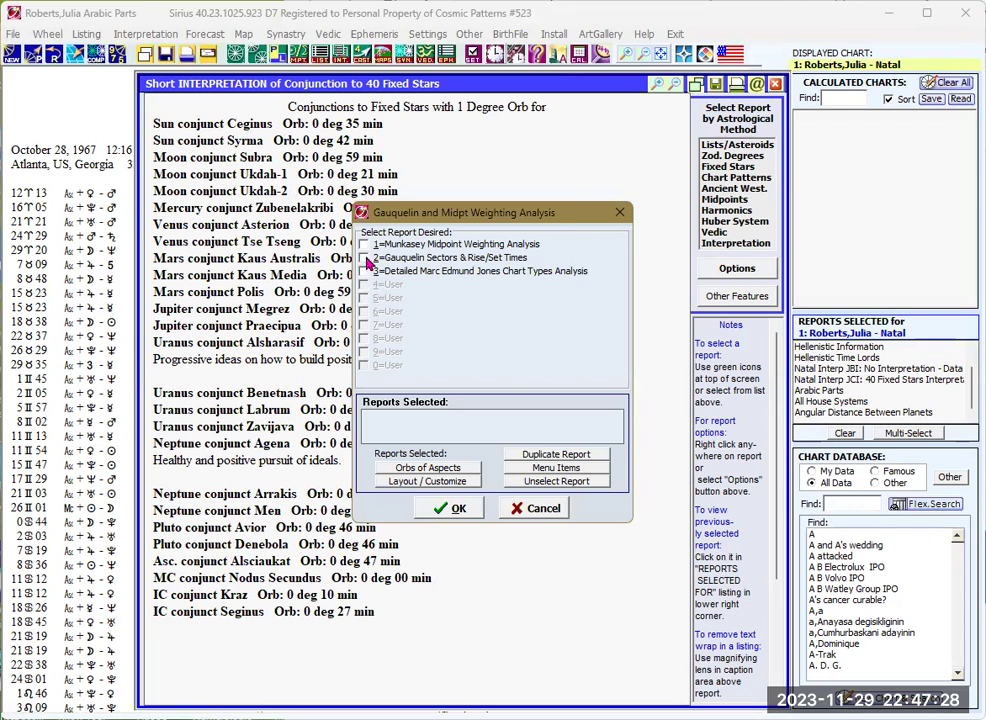
left_click(365, 246)
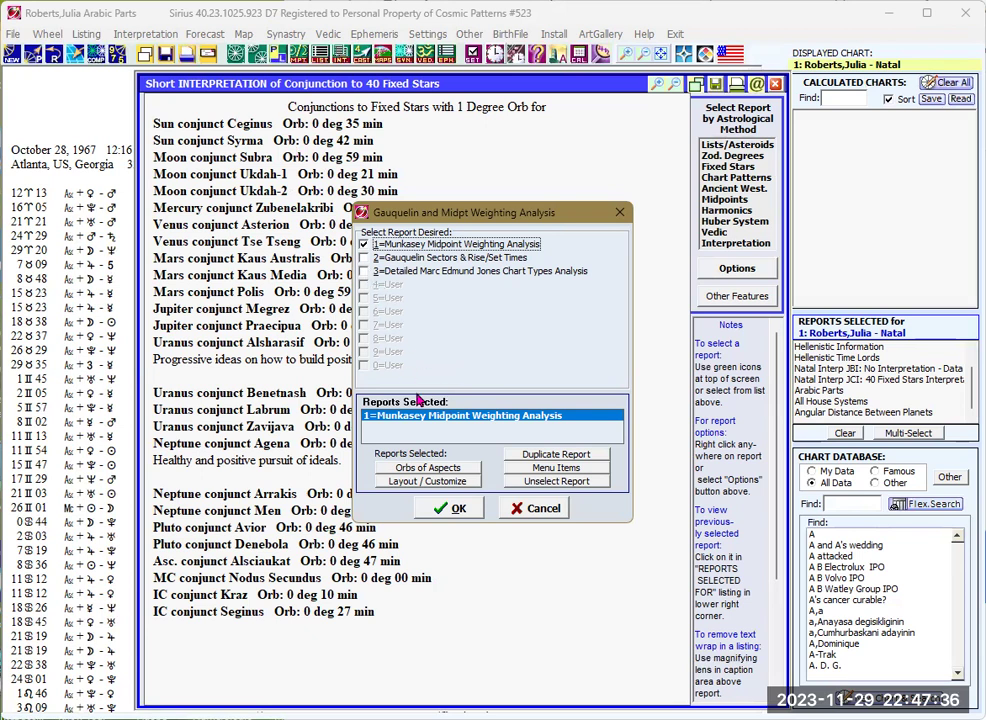
left_click(459, 509)
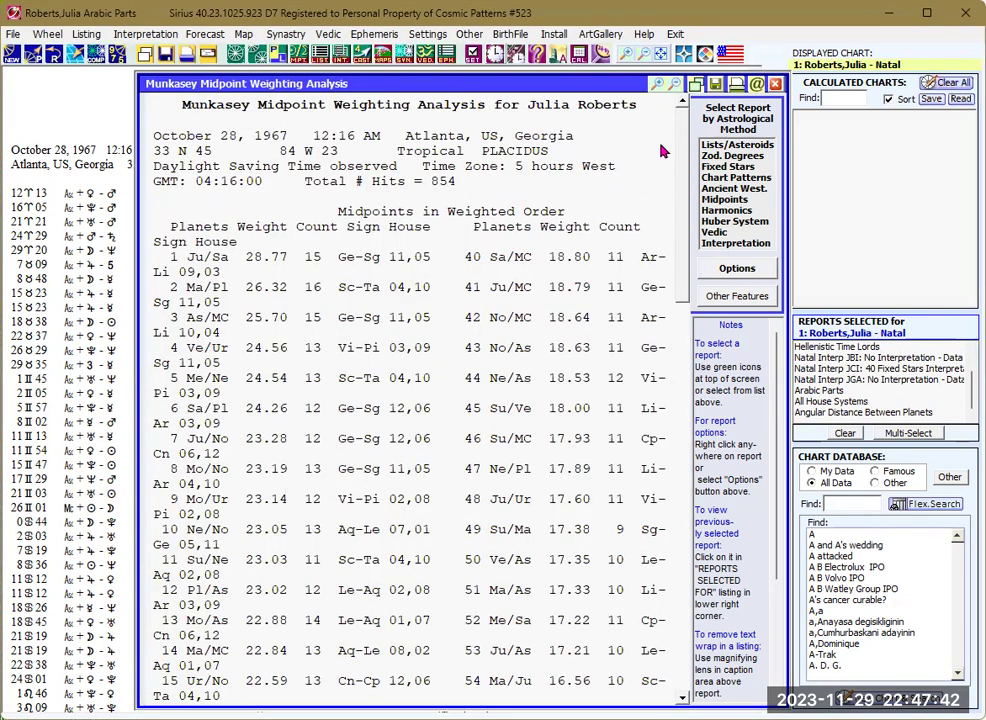
left_click(657, 88)
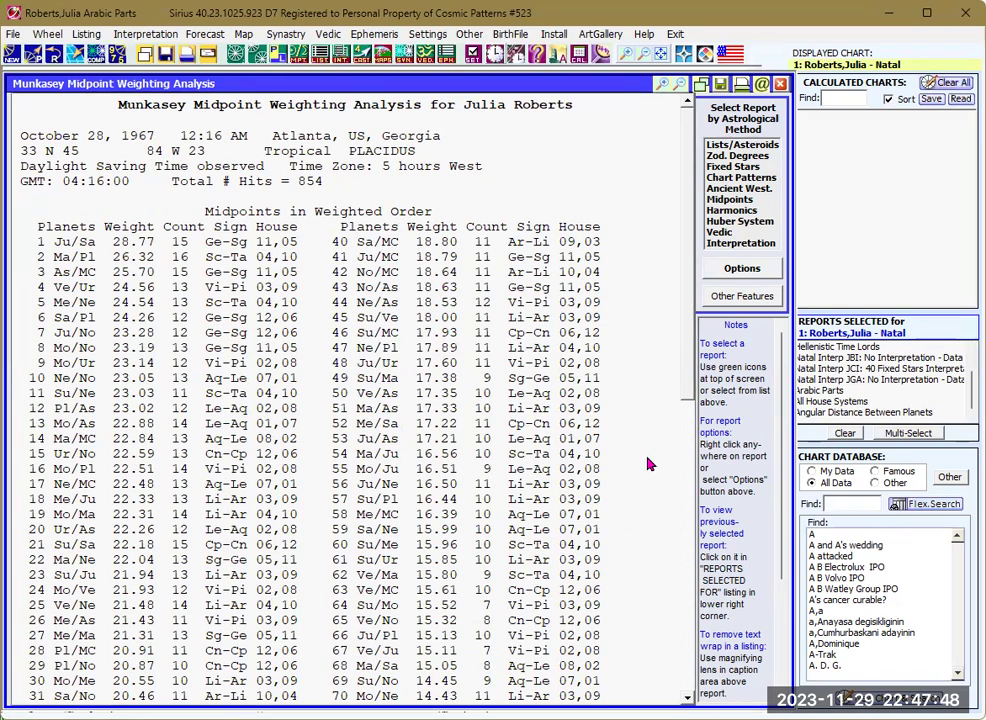
left_click_drag(688, 368, 686, 150)
Replace the Munkasey selection with Gauquelin Sectors & Rise/Set Times, generate that report and view its sectors and rising and setting times
right_click(348, 229)
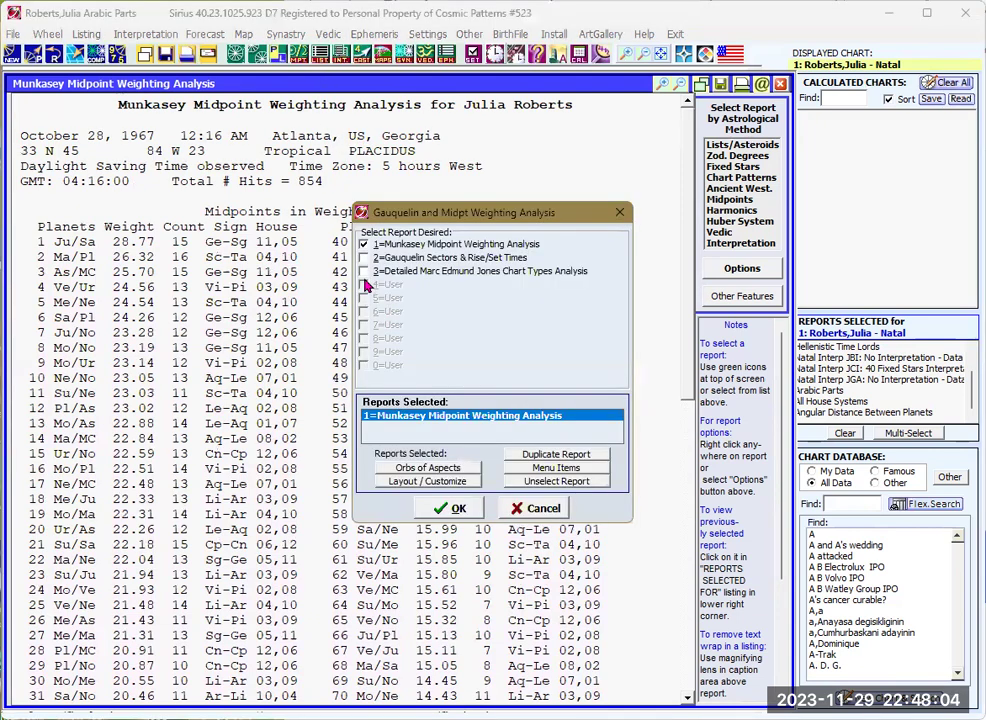
left_click(365, 245)
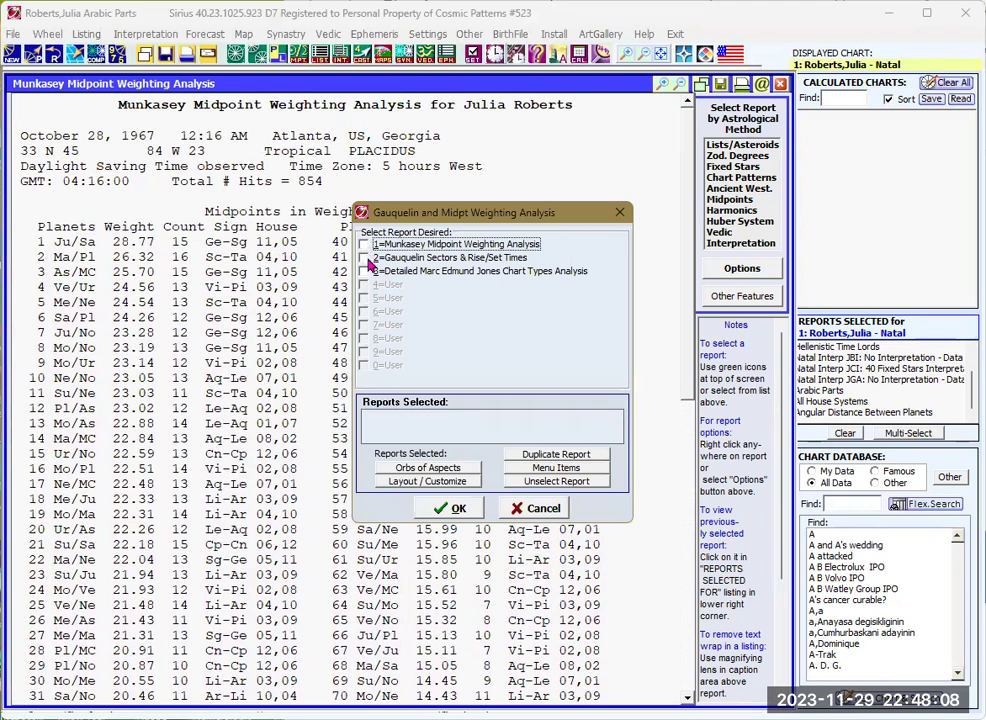
left_click(366, 259)
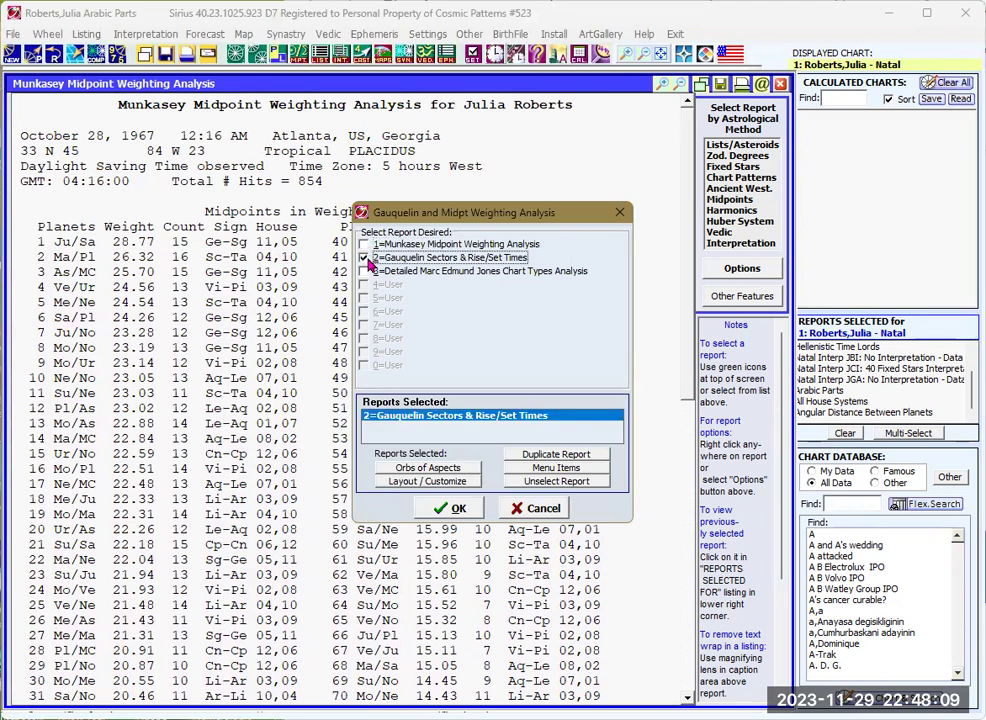
left_click(455, 509)
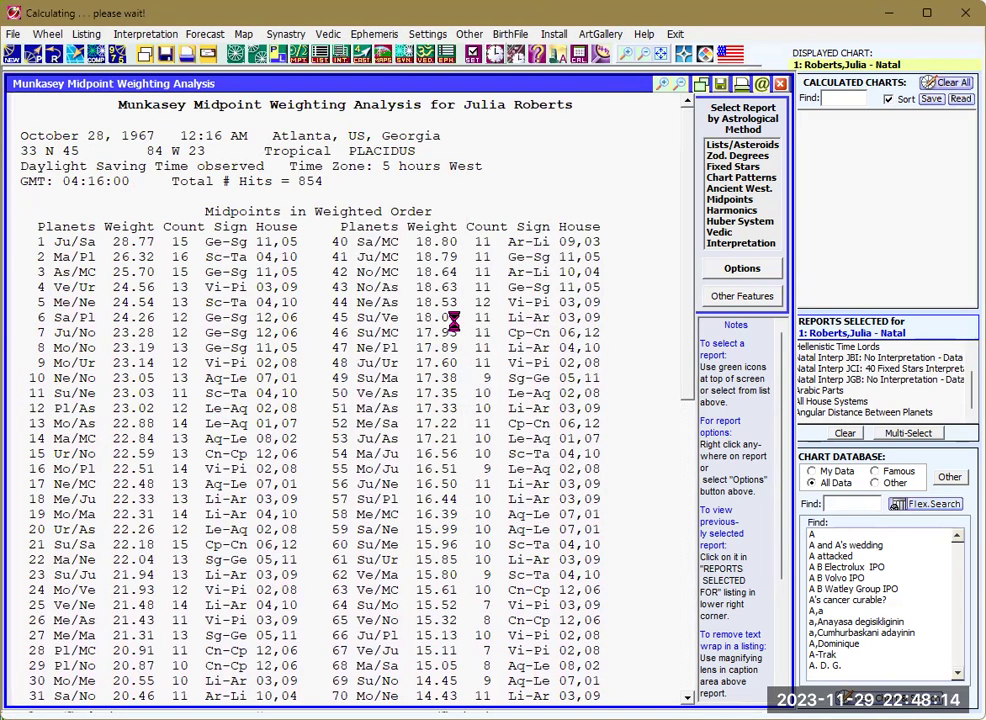
scroll(452, 320, "down", 3)
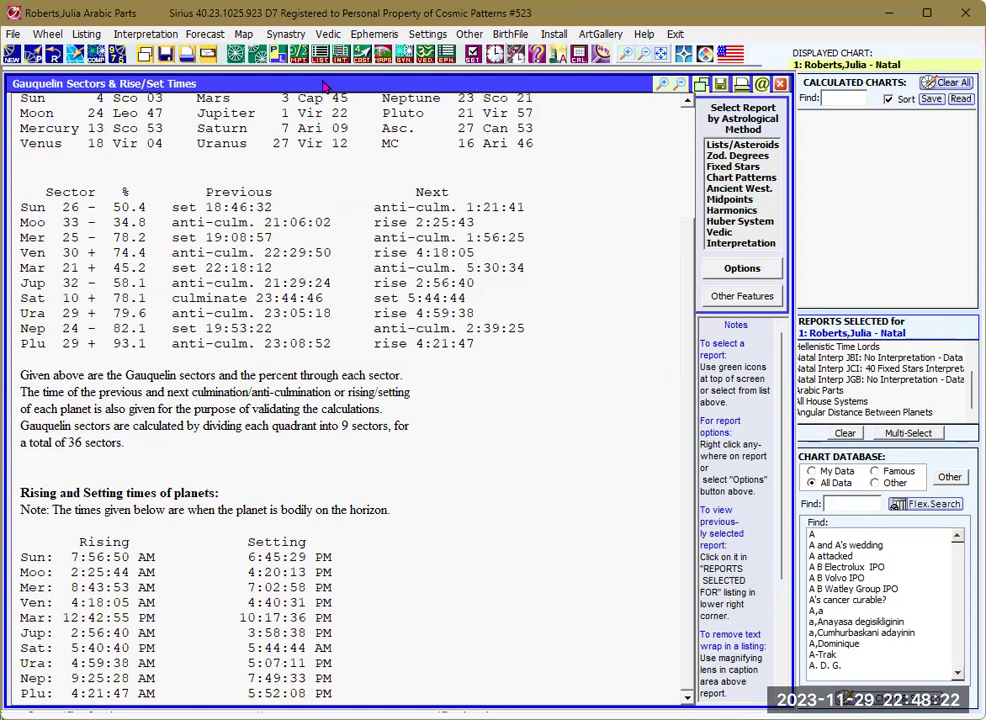
Generate the Detailed Marc Edmund Jones Chart Types Analysis in place of the Gauquelin report and highlight the chart type named in it
right_click(315, 232)
left_click(364, 259)
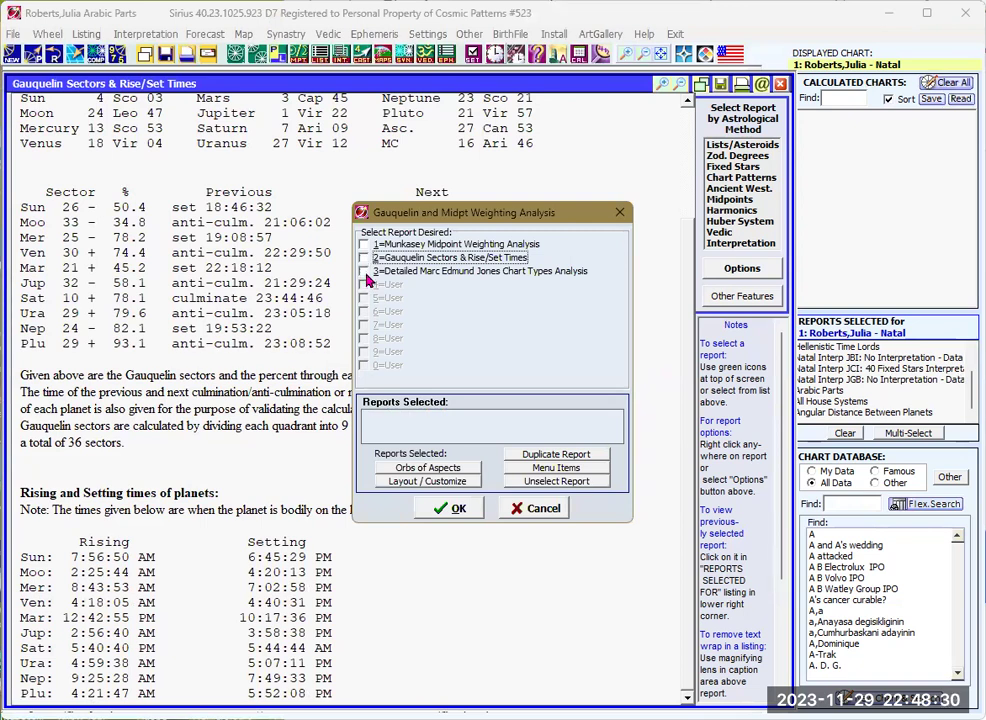
left_click(364, 272)
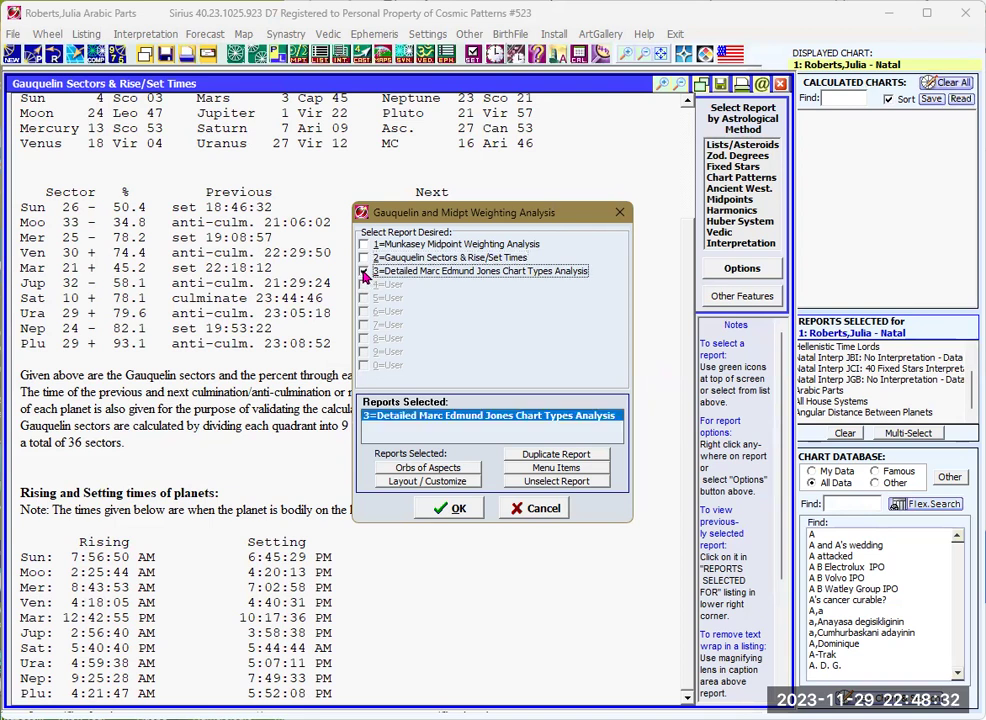
left_click(450, 509)
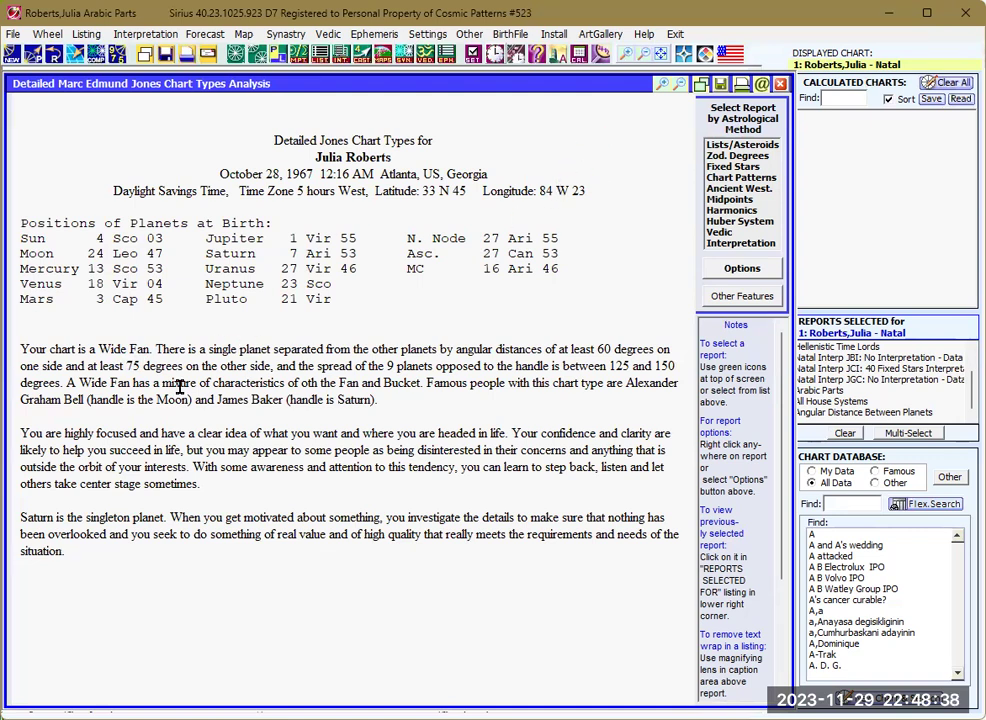
left_click_drag(101, 349, 146, 342)
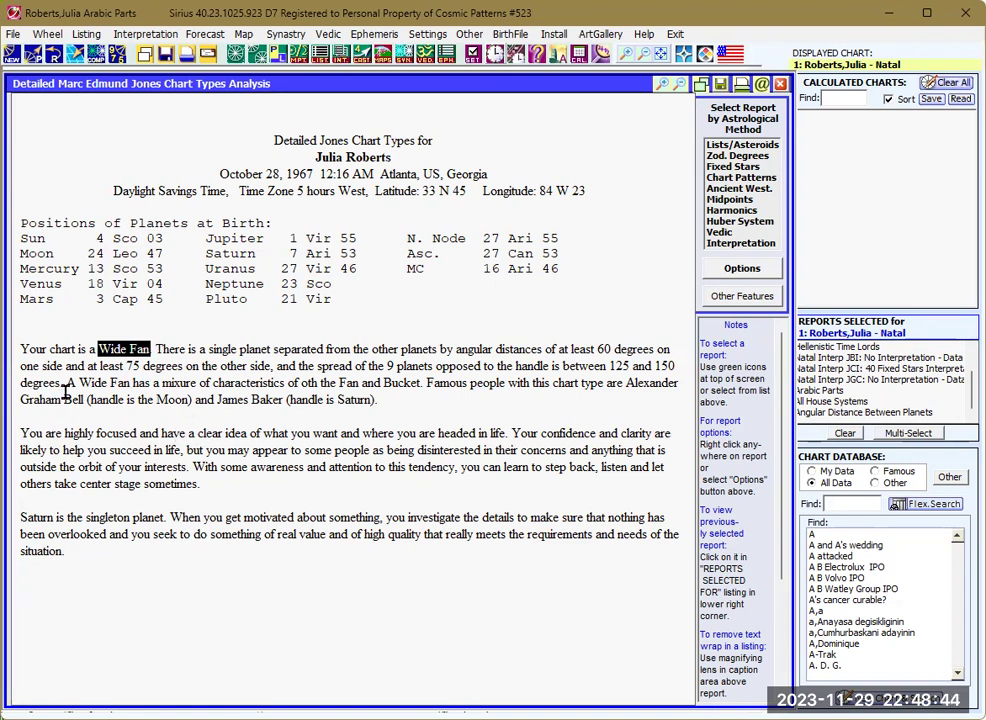
left_click(170, 418)
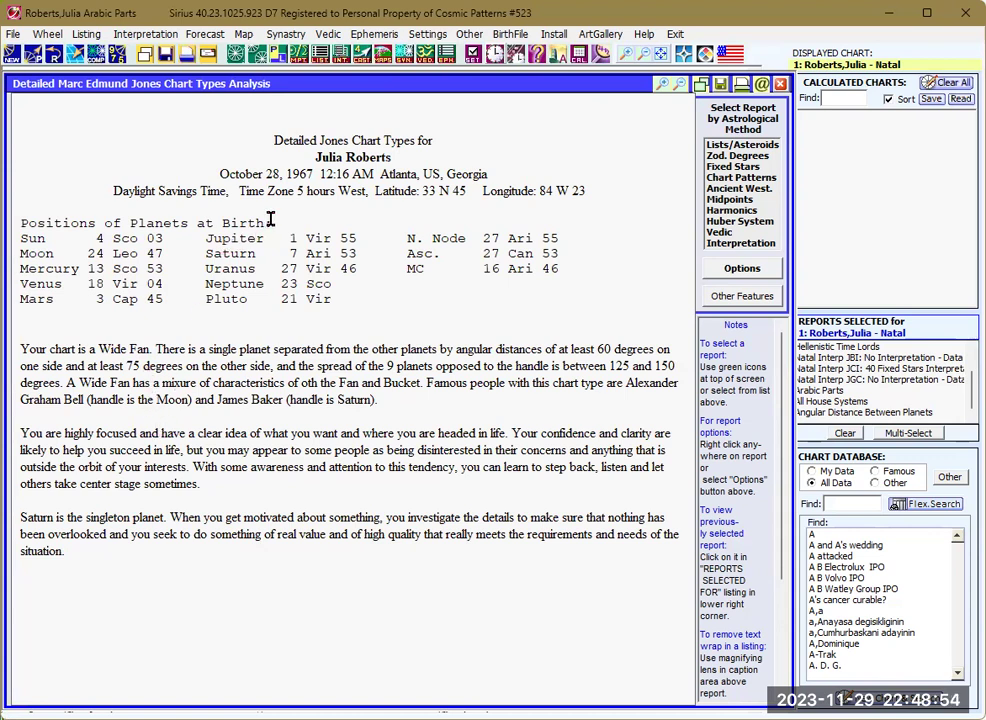
right_click(349, 240)
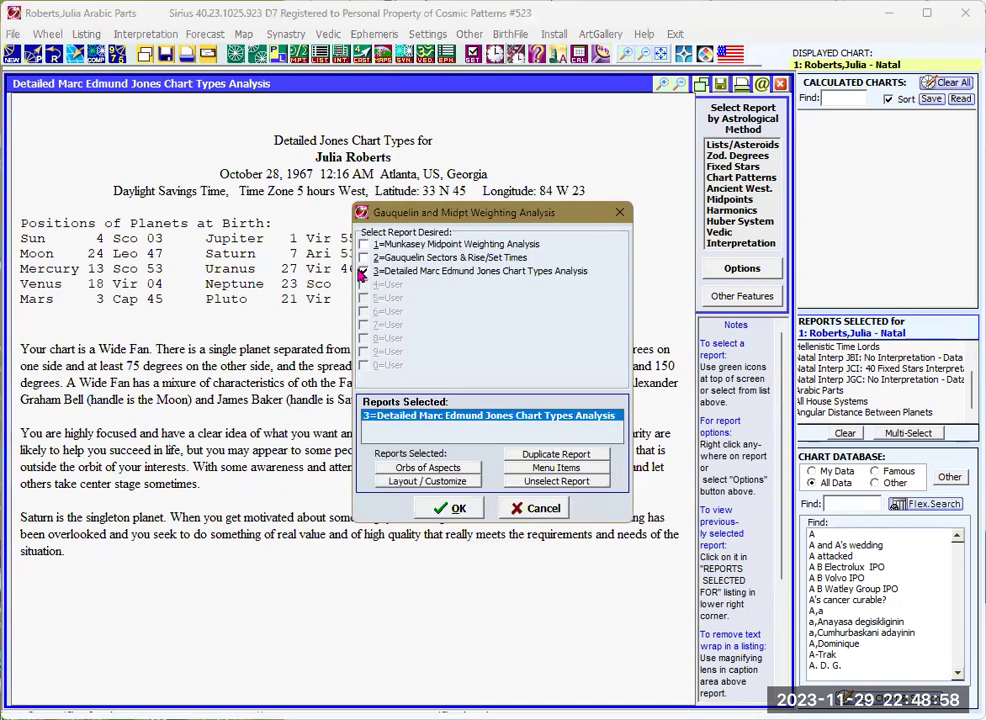
left_click(520, 510)
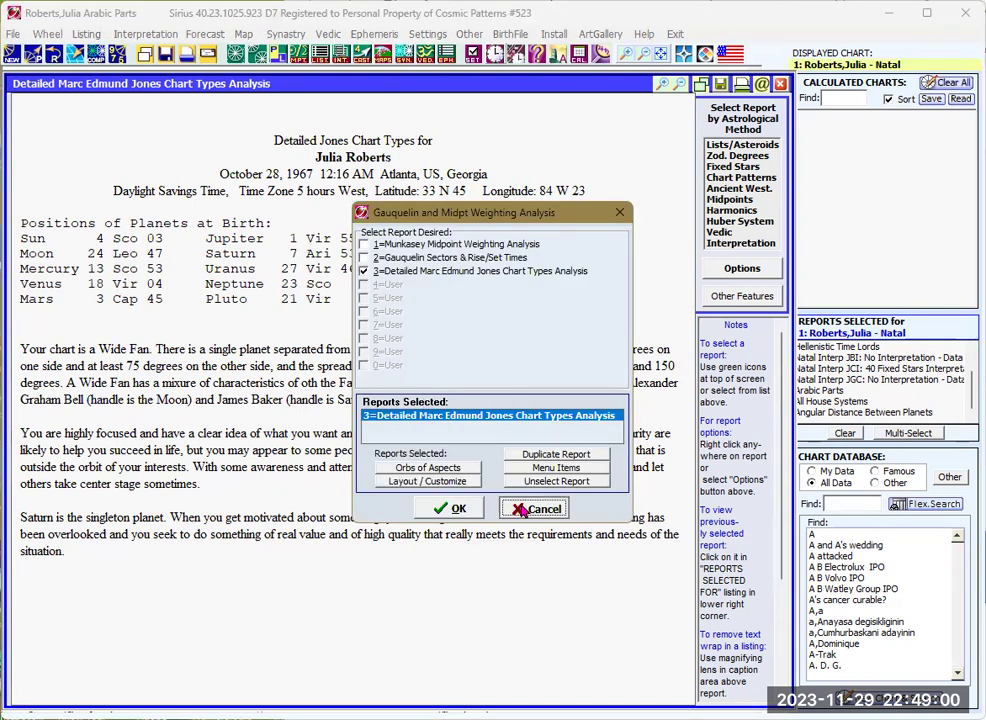
Generate page 1 of the Harmonic Charts Positions List with the listing of aspects in each harmonic chart included
left_click(319, 54)
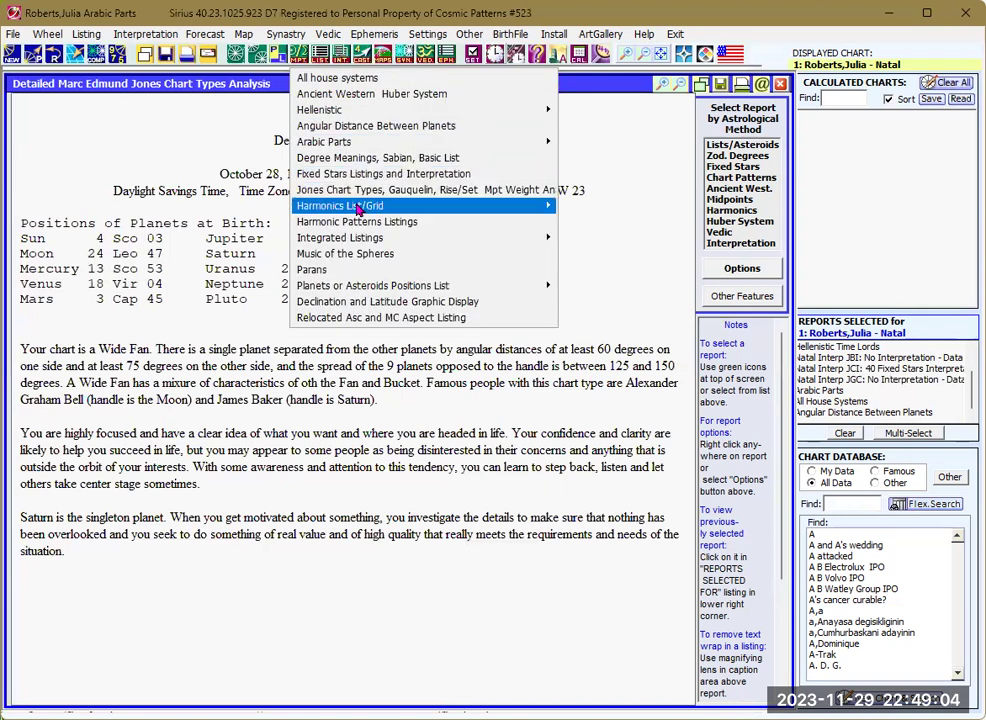
mouse_move(357, 209)
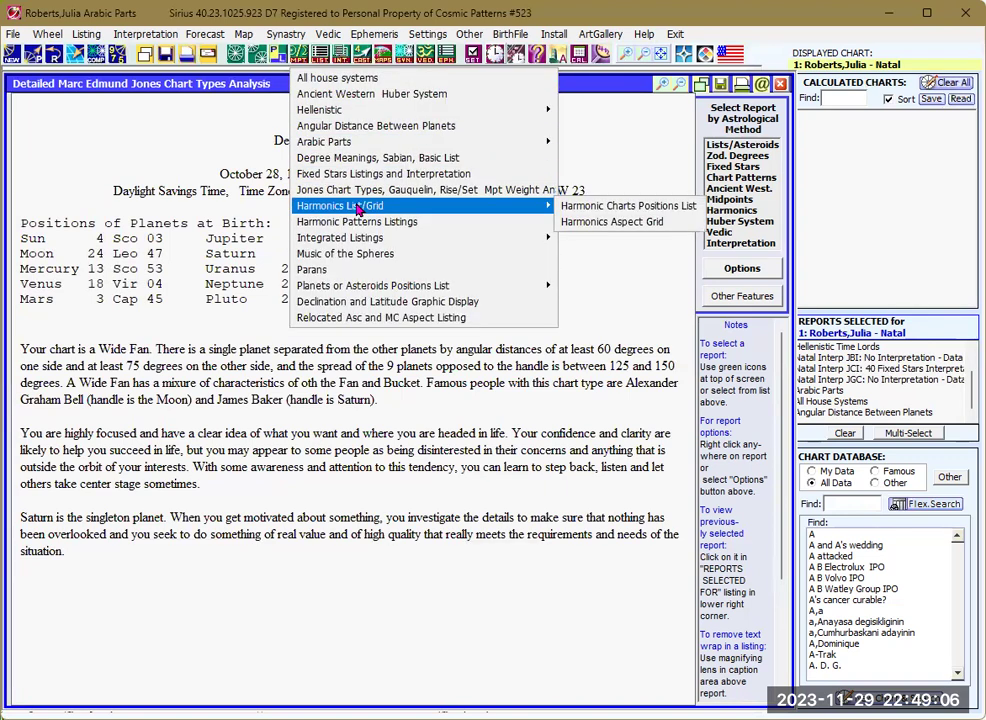
left_click(600, 208)
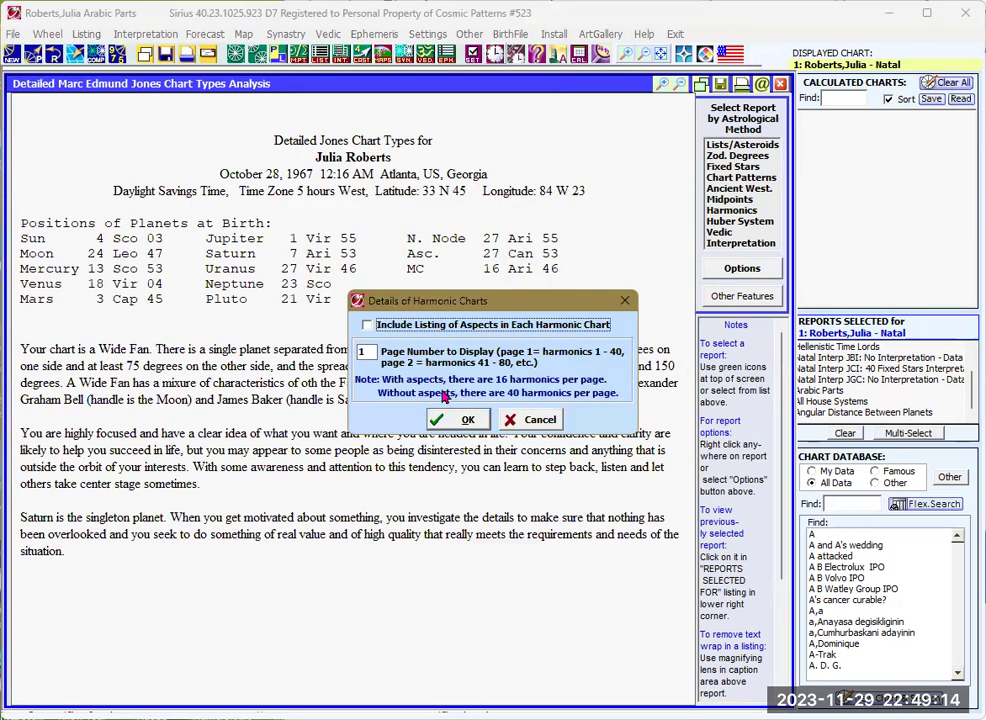
left_click(367, 325)
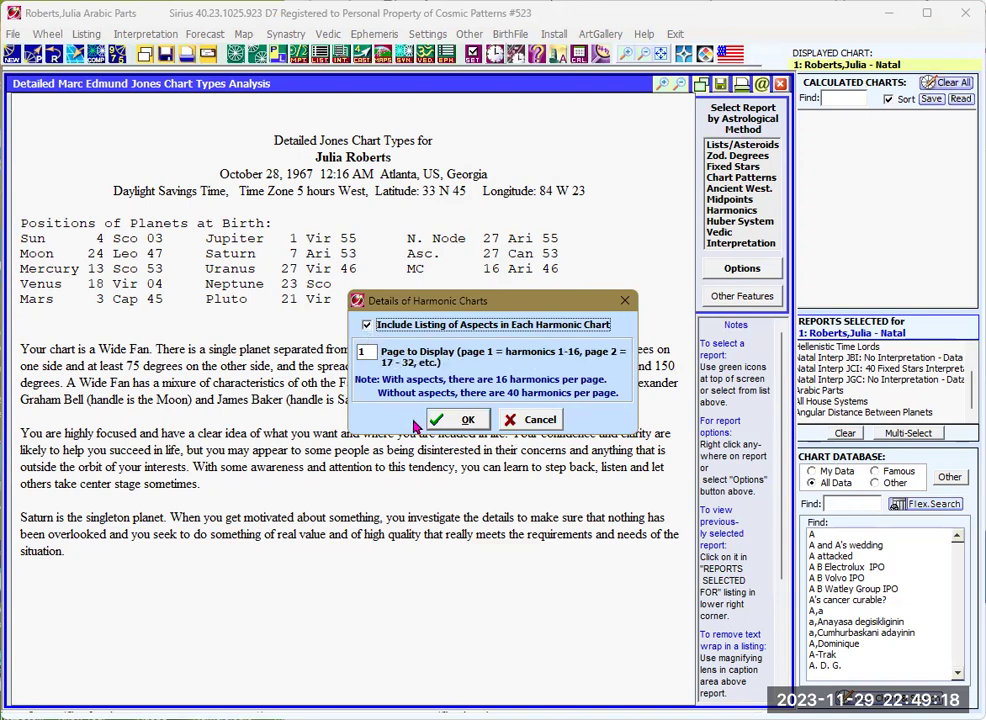
left_click(474, 421)
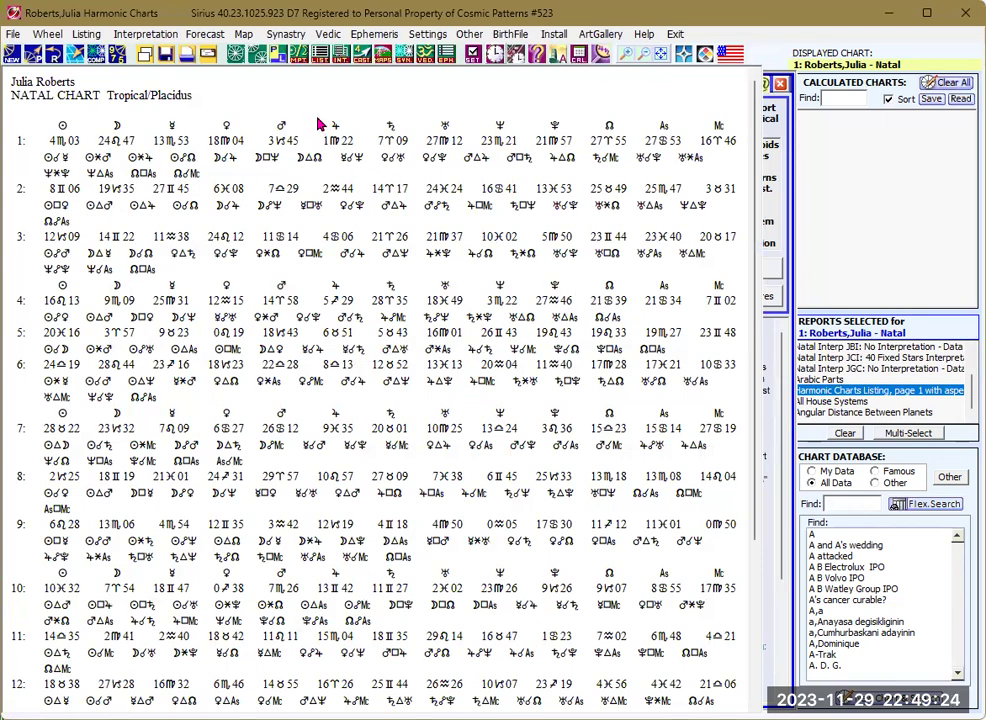
left_click(322, 53)
left_click(261, 191)
Generate the Harmonics Aspect Grid with a highest harmonic of 32, including the Moon's North Node, Ascendant and MC
left_click(321, 62)
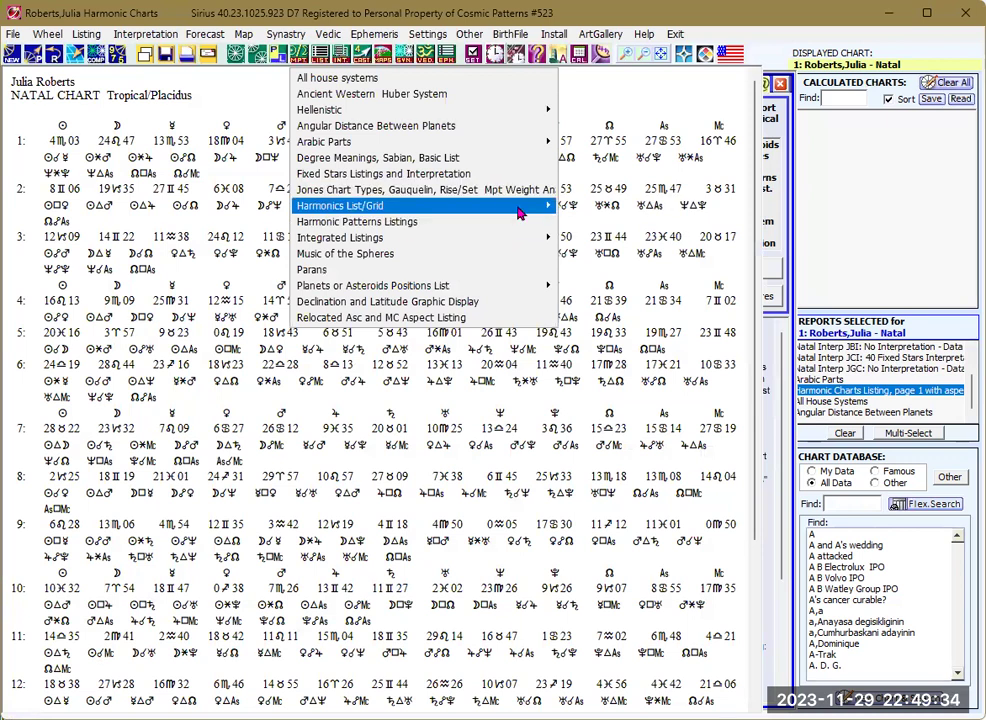
mouse_move(530, 207)
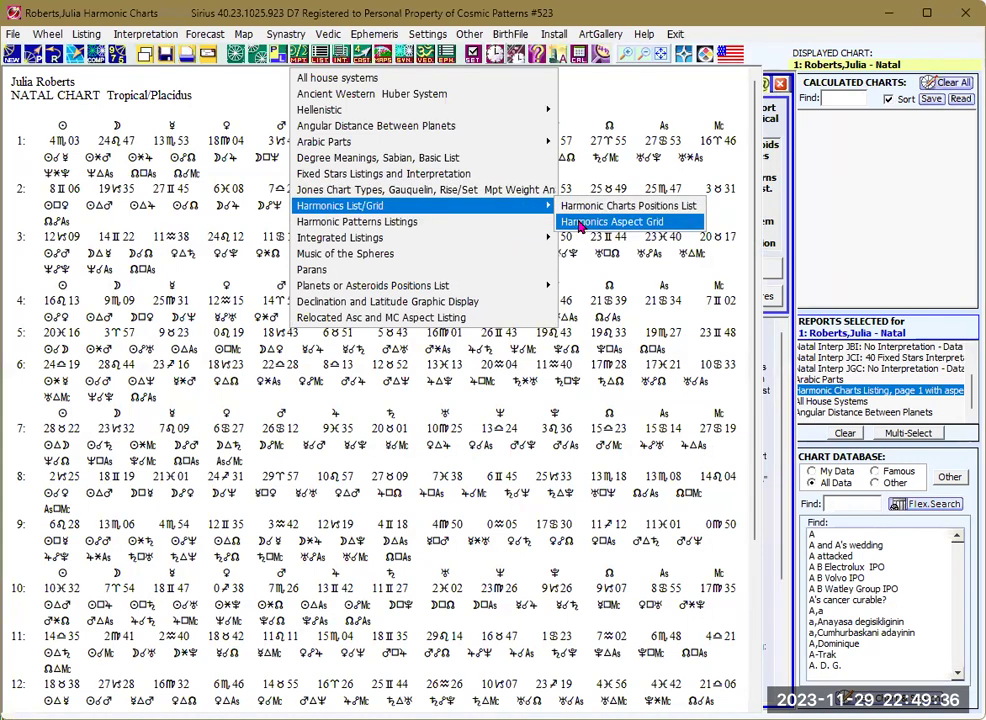
left_click(580, 222)
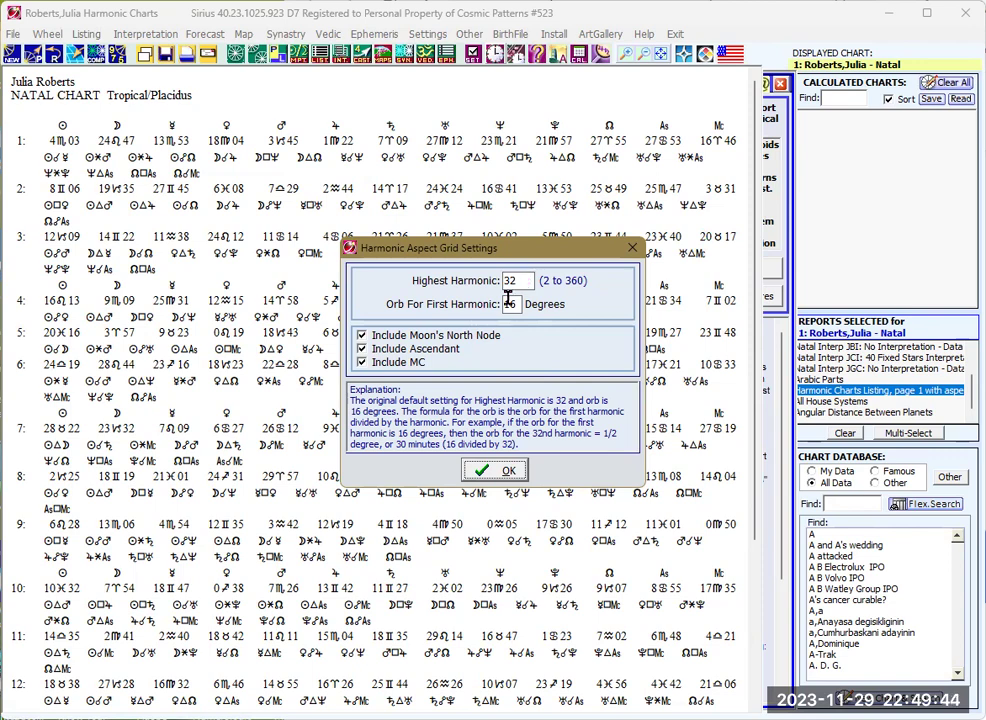
left_click(495, 472)
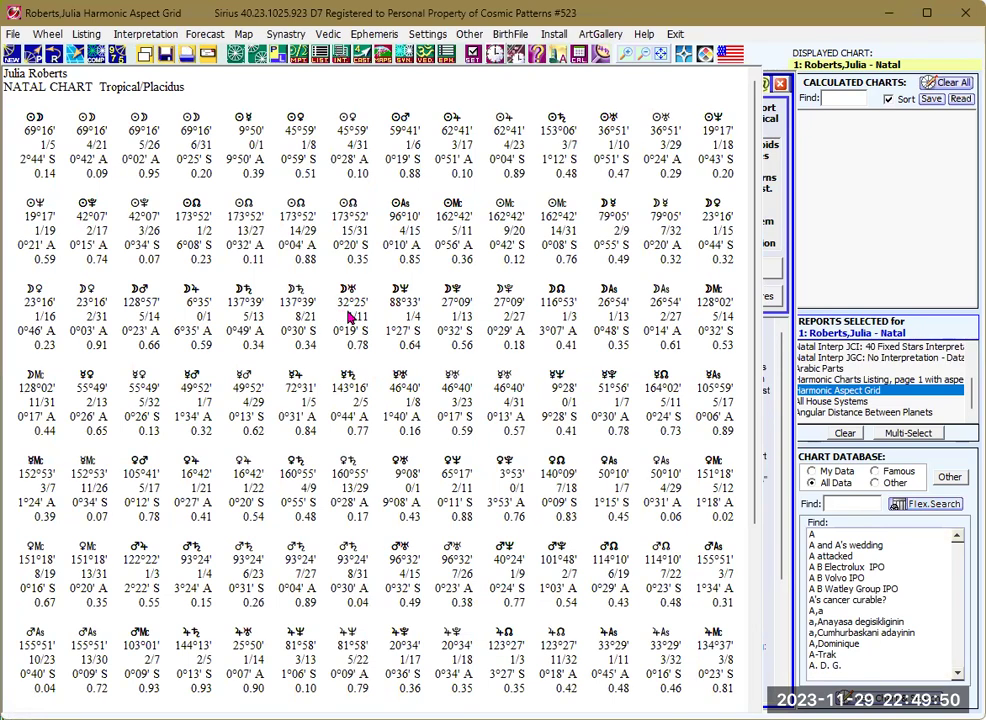
Generate the Harmonic Triangles, Quadrangles & Midpt-to-Midpt report from the Harmonic Patterns Listings
left_click(321, 58)
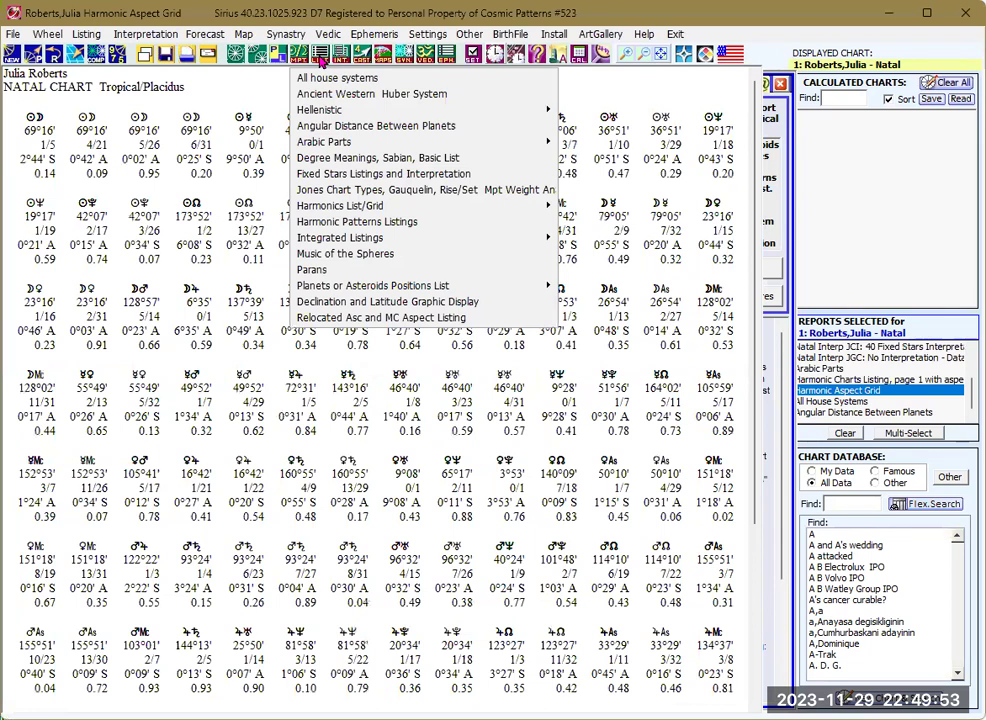
left_click(344, 222)
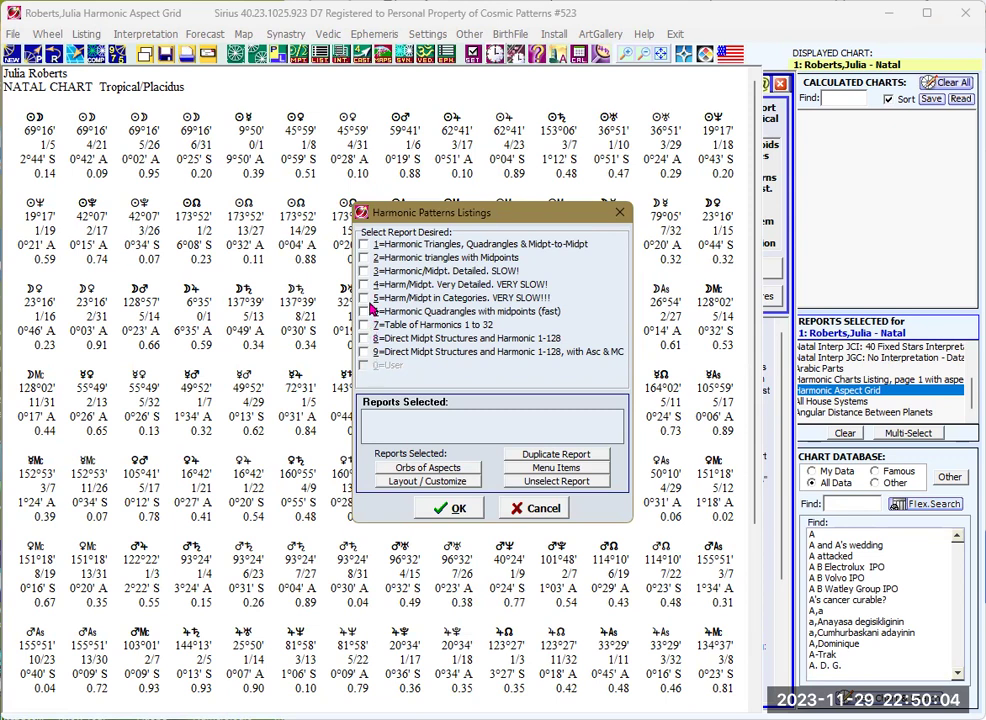
left_click(366, 246)
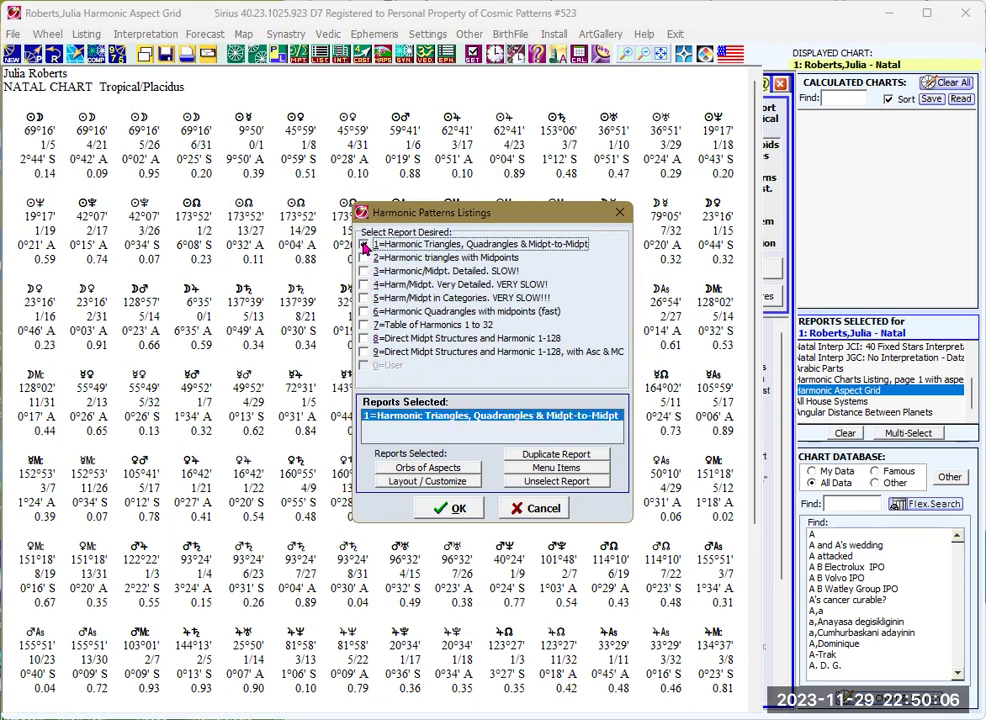
left_click(453, 508)
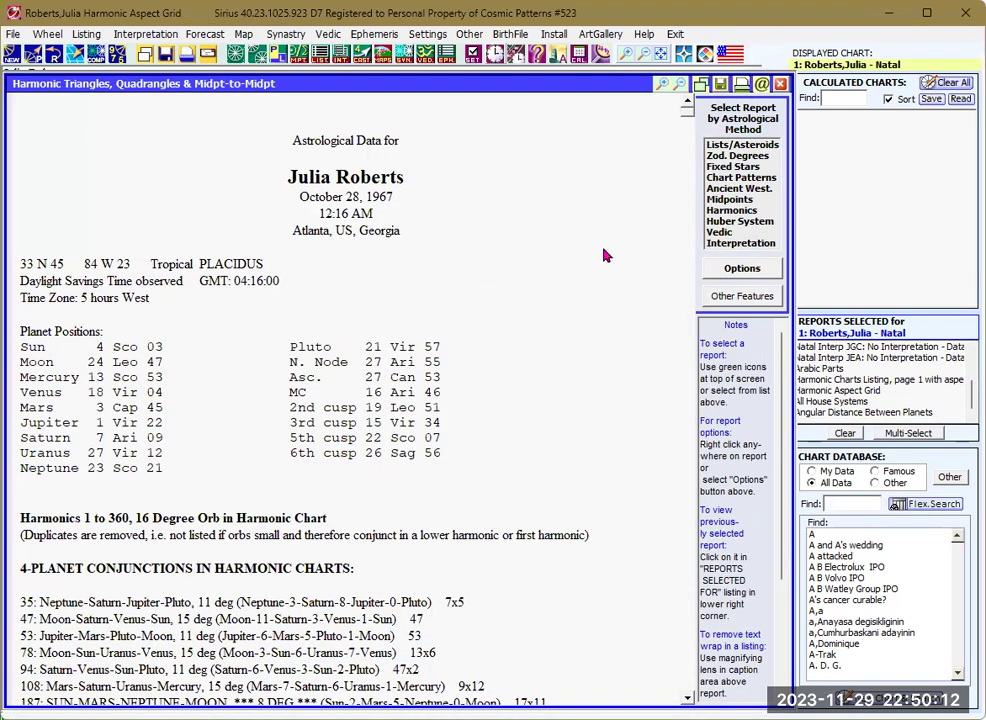
Examine the report's 4-planet conjunctions in harmonic charts, highlighting the 187th harmonic Sun-Mars-Neptune-Moon entry, and continue to the 3-planet conjunctions
scroll(387, 374, "down", 2)
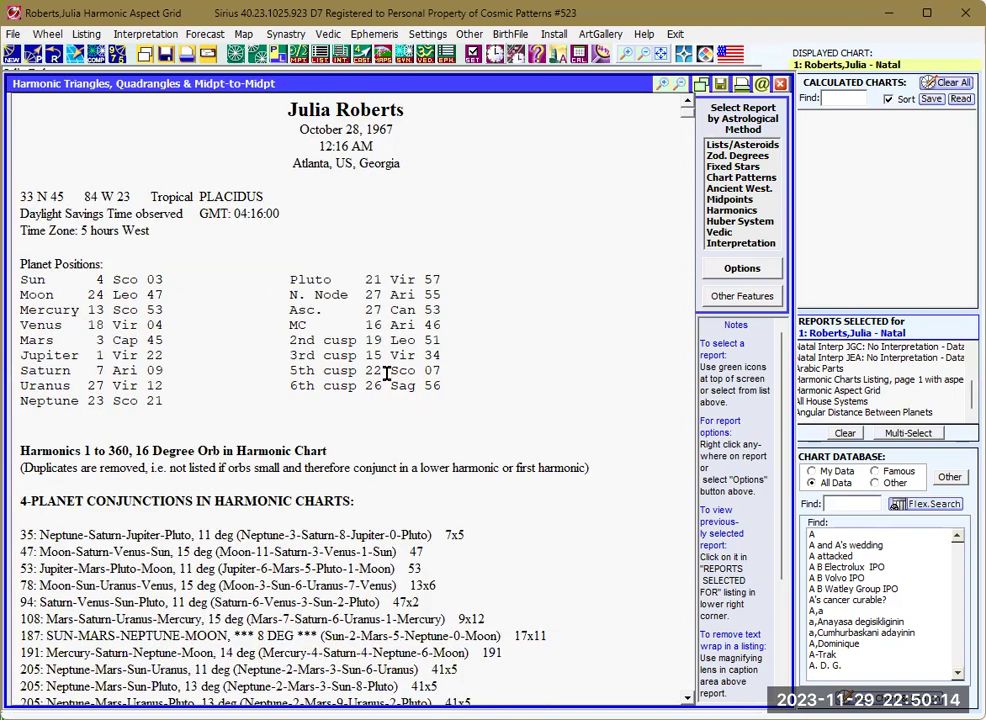
scroll(387, 374, "down", 6)
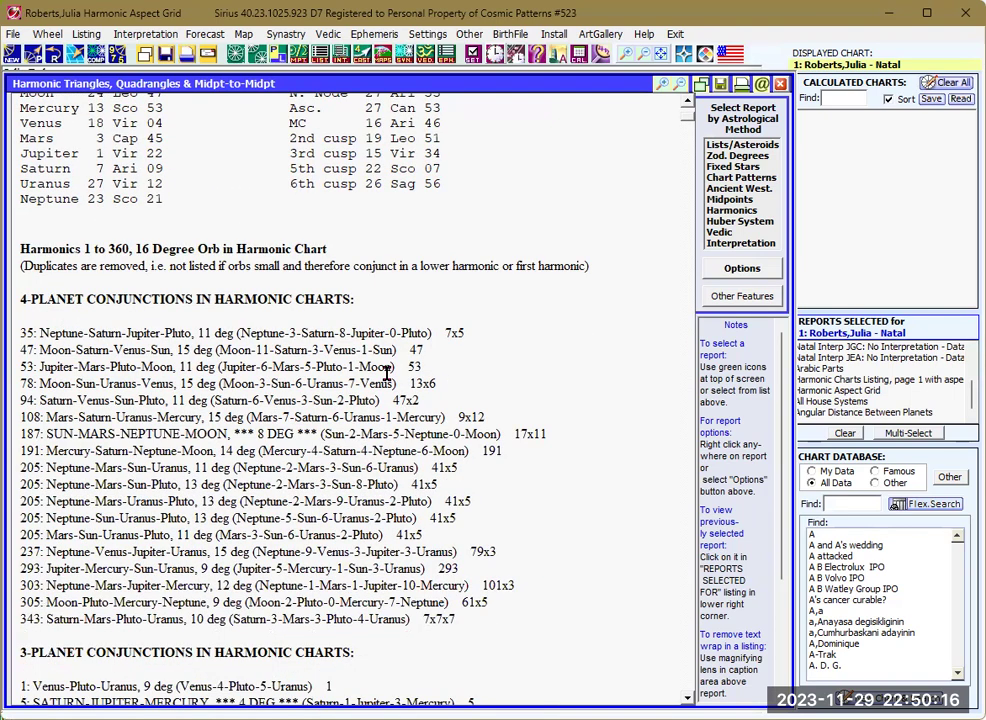
scroll(387, 374, "down", 2)
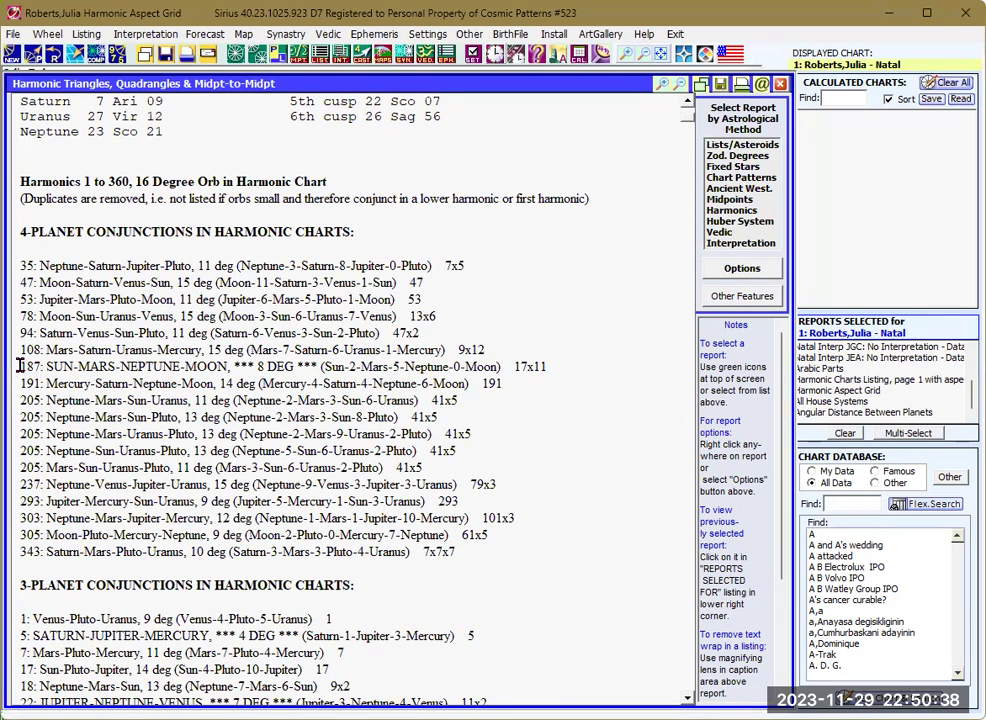
left_click_drag(19, 366, 549, 367)
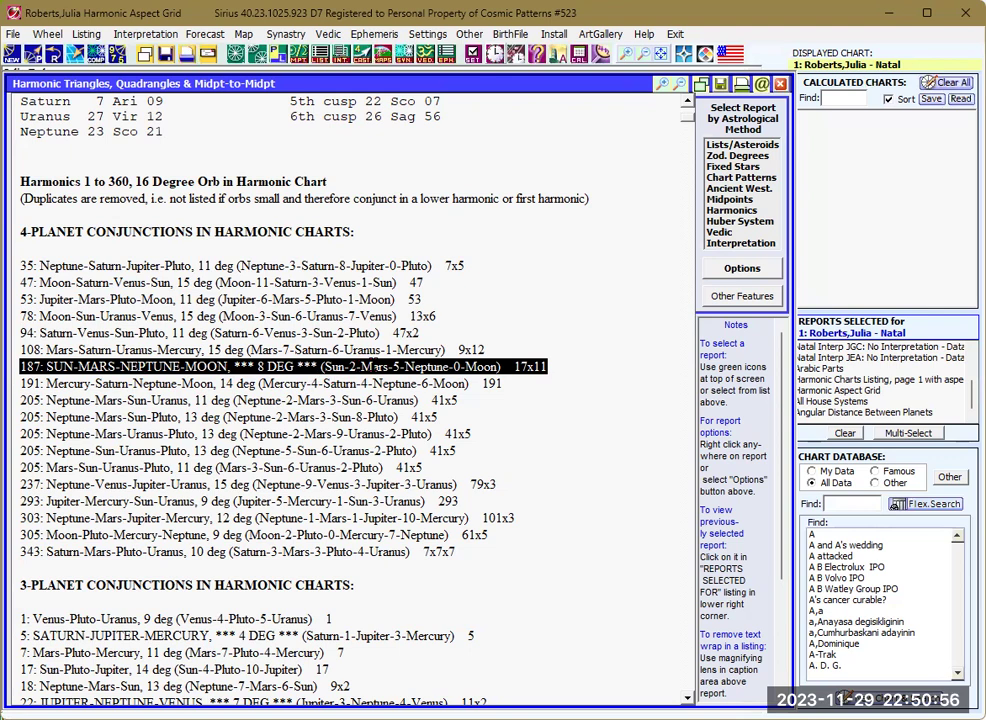
left_click(262, 381)
scroll(340, 494, "down", 4)
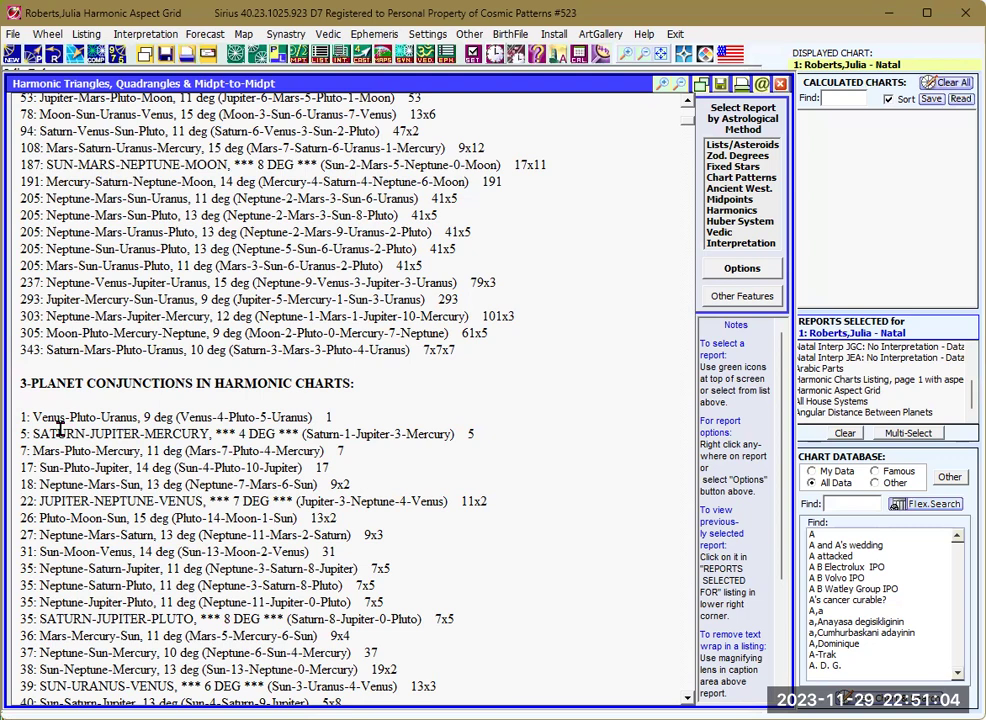
Highlight the 5th harmonic Saturn-Jupiter-Mercury entry in the 3-planet conjunctions, clear the highlight and review the report's opening data
left_click_drag(31, 434, 263, 425)
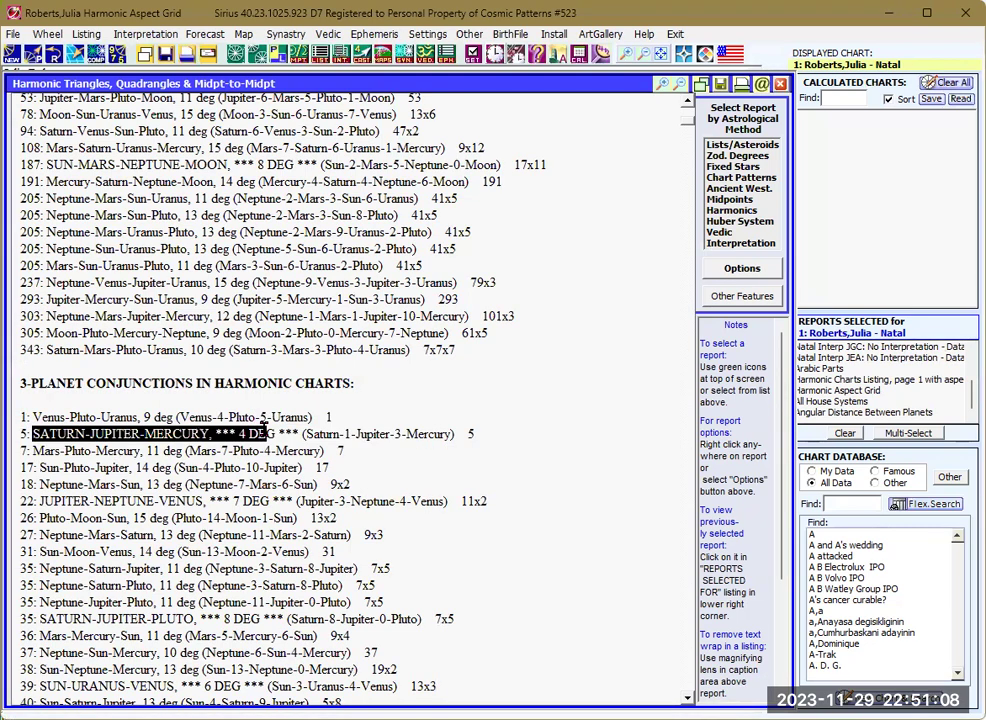
left_click(283, 490)
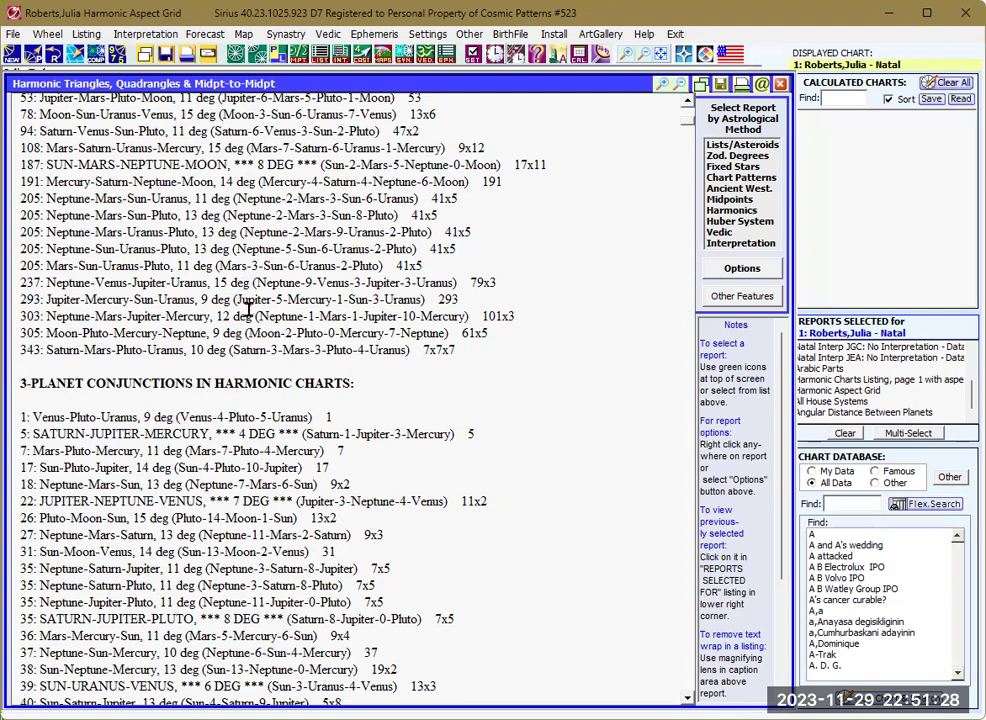
scroll(250, 405, "up", 9)
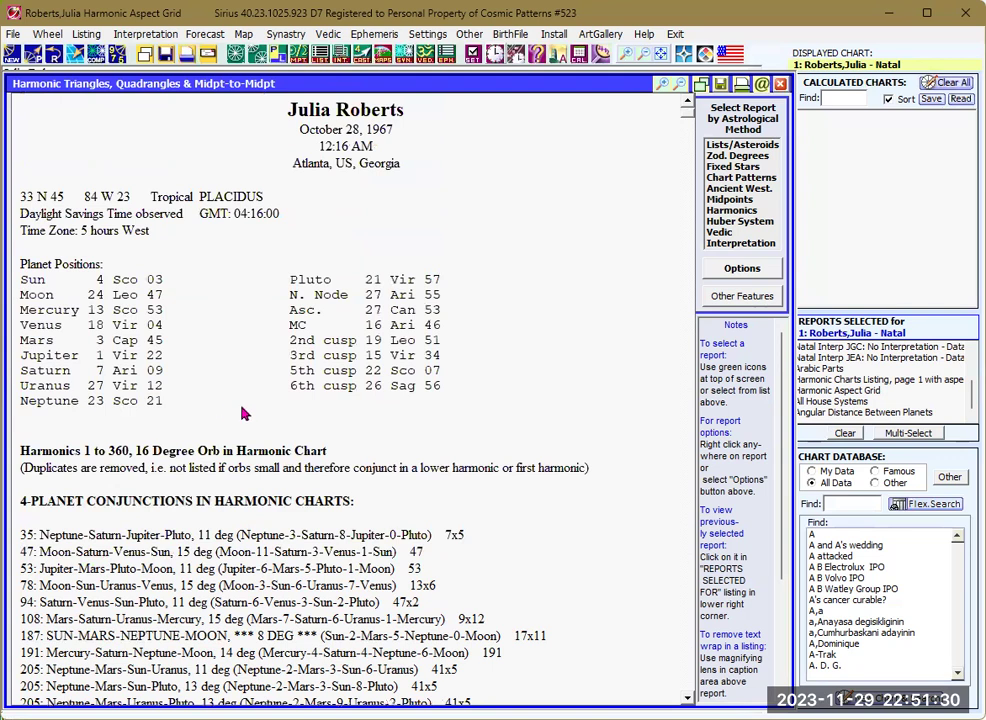
scroll(244, 413, "up", 2)
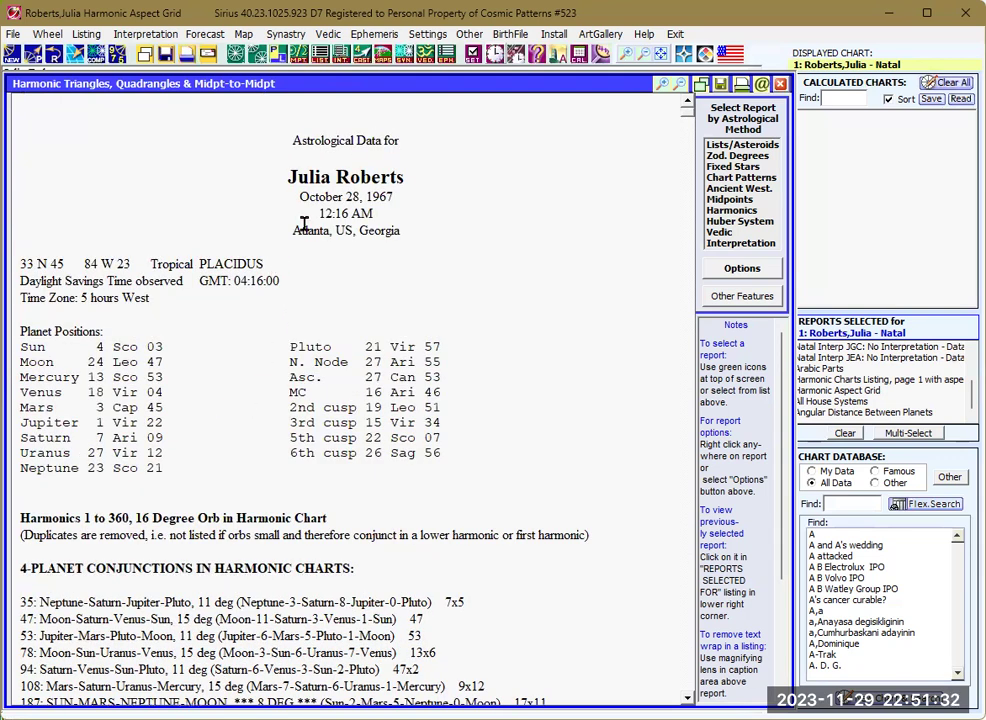
Replace the selected harmonic patterns report with Direct Midpt Structures and Harmonic 1-128 and generate it
right_click(348, 255)
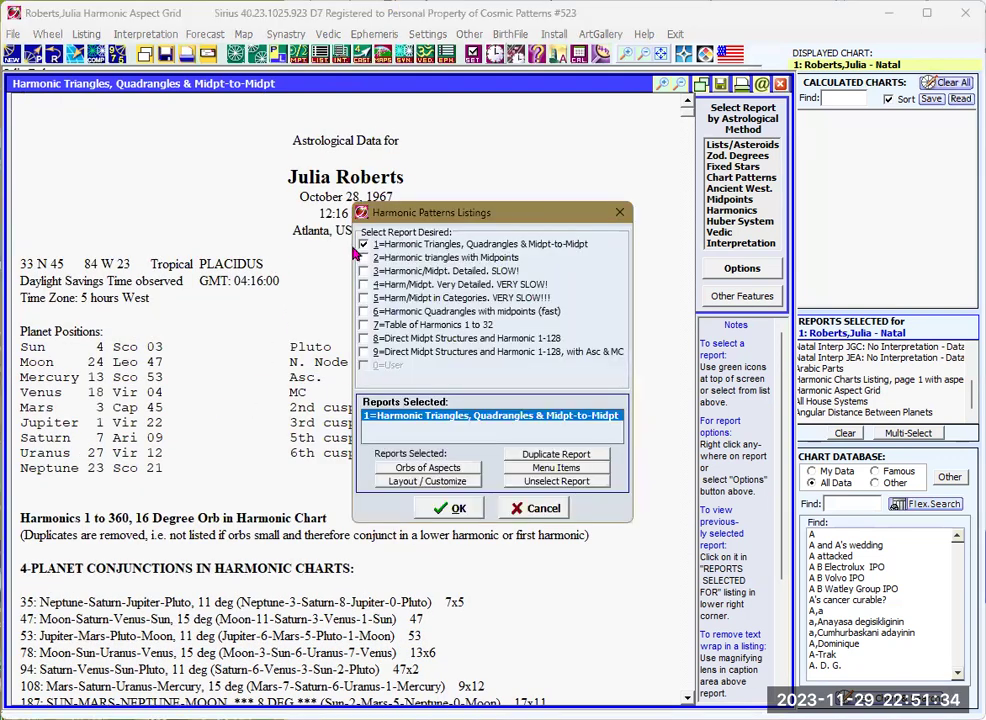
left_click(364, 246)
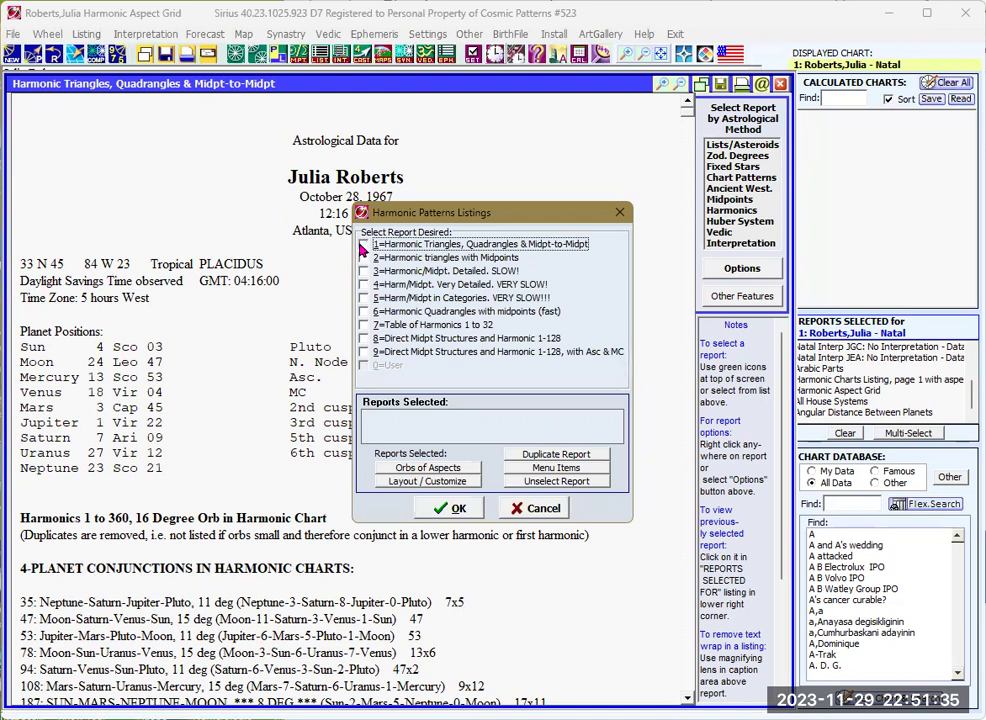
left_click(364, 338)
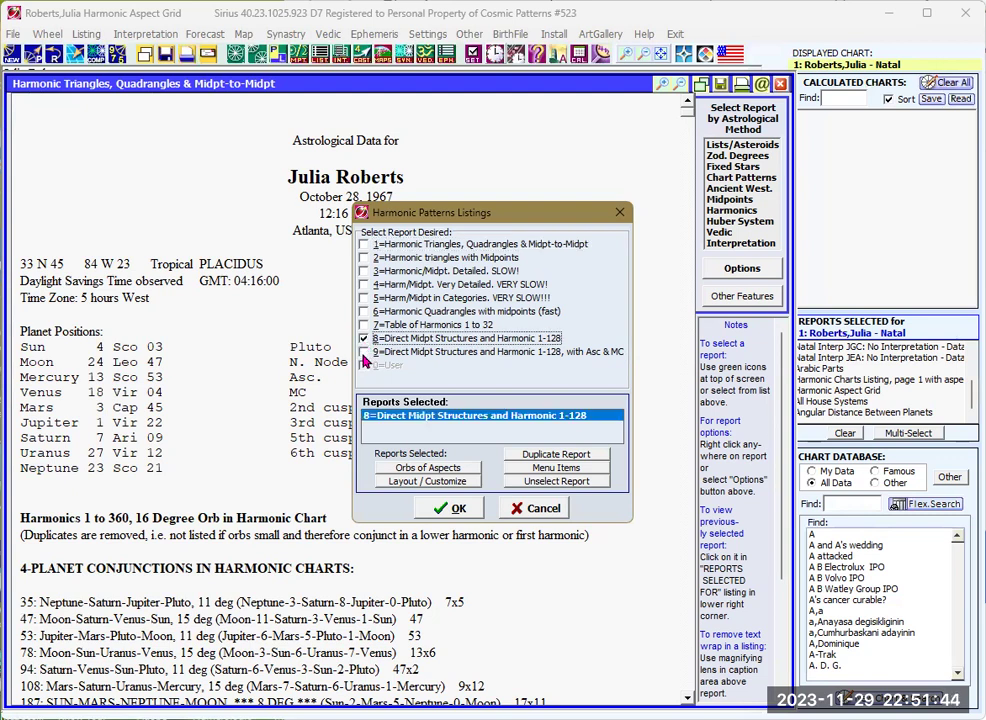
left_click(455, 509)
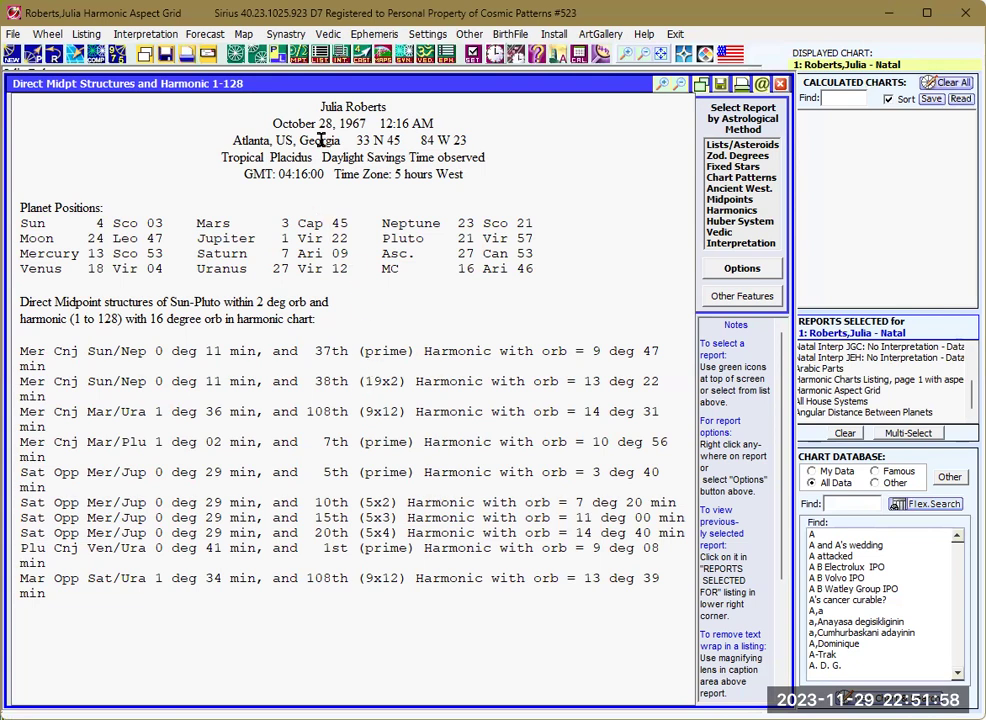
Generate the Lifetime Solar Returns listing from the integrated listings, without printing the monthly progressed Asc and MC
left_click(319, 57)
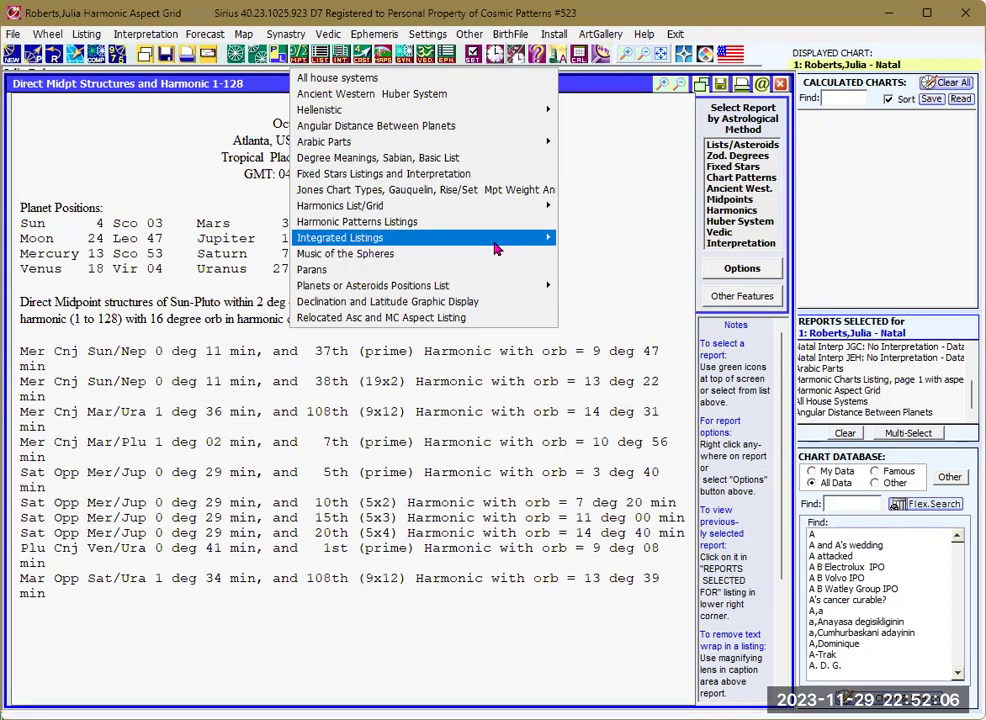
mouse_move(496, 248)
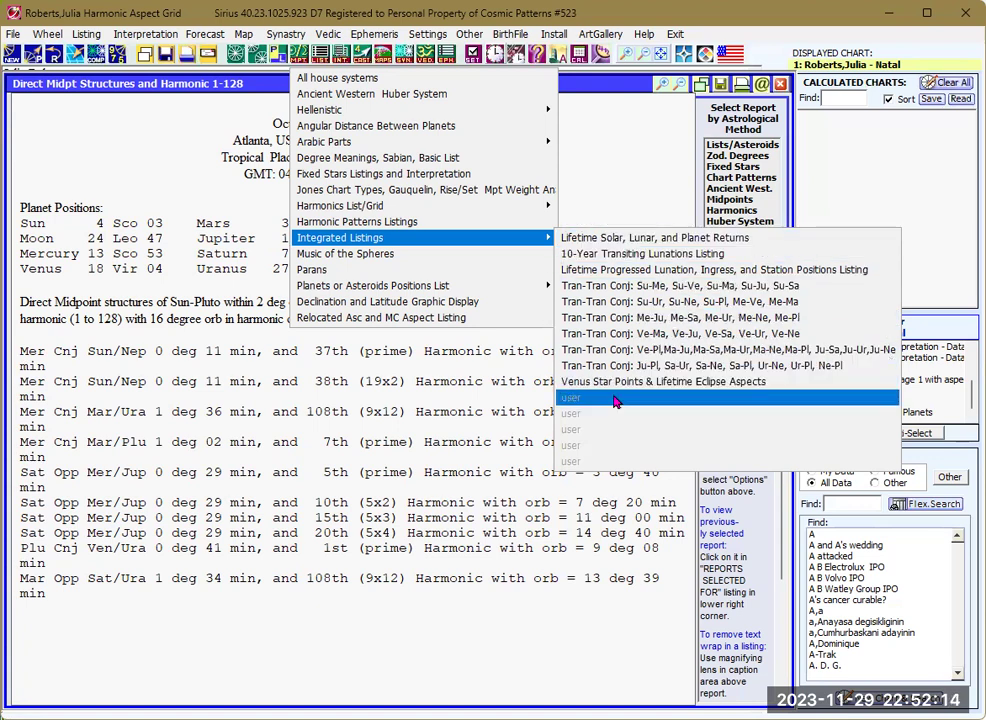
left_click(590, 240)
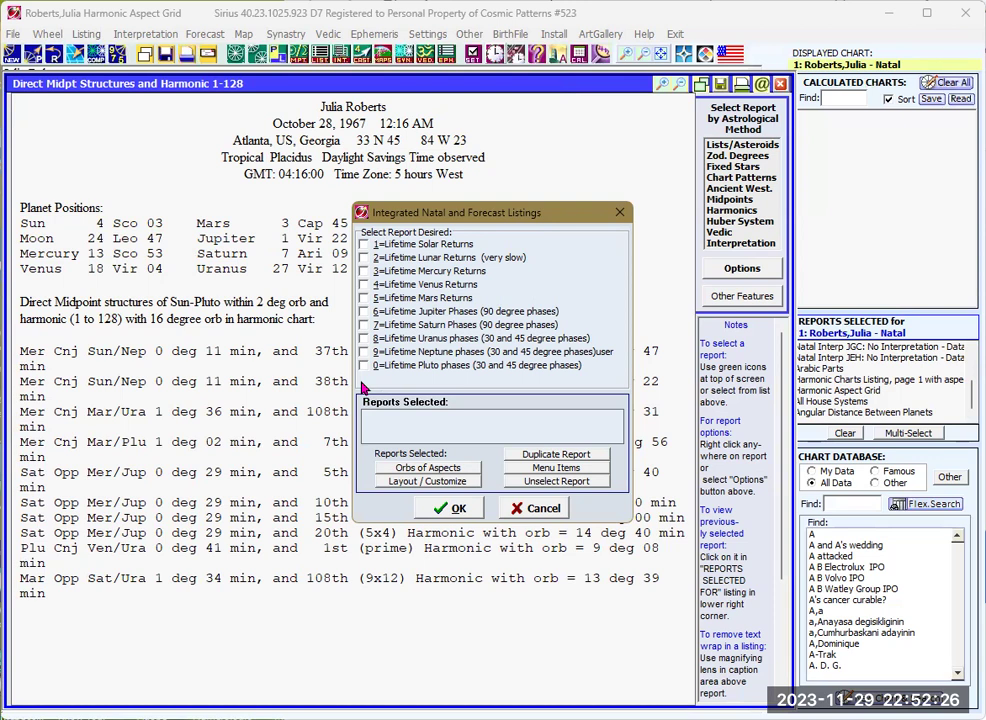
left_click(365, 244)
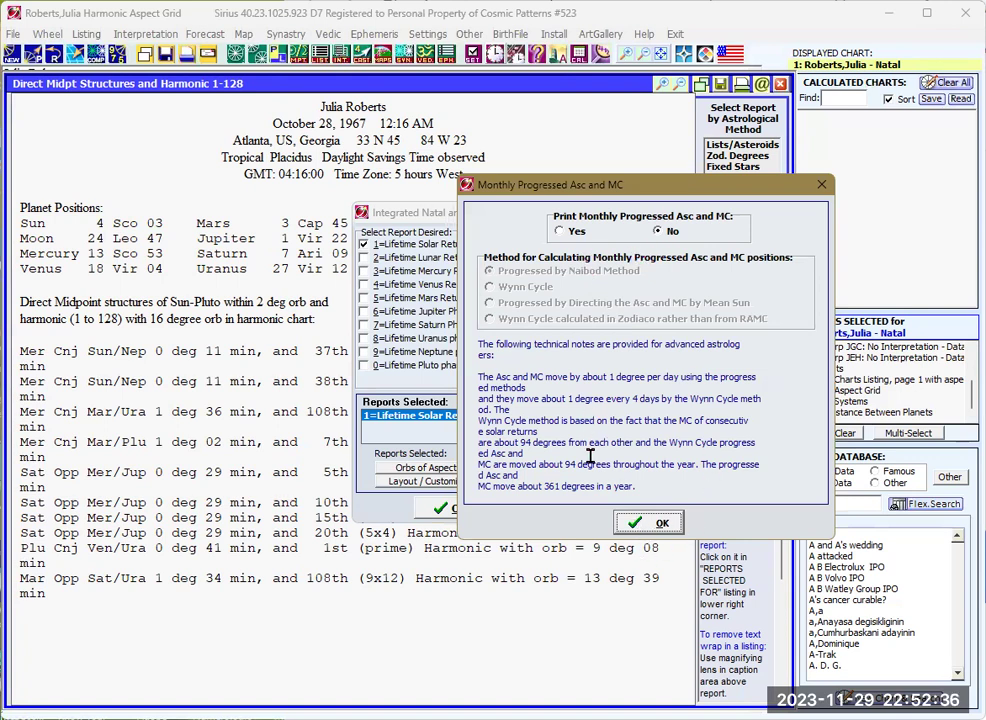
left_click(659, 523)
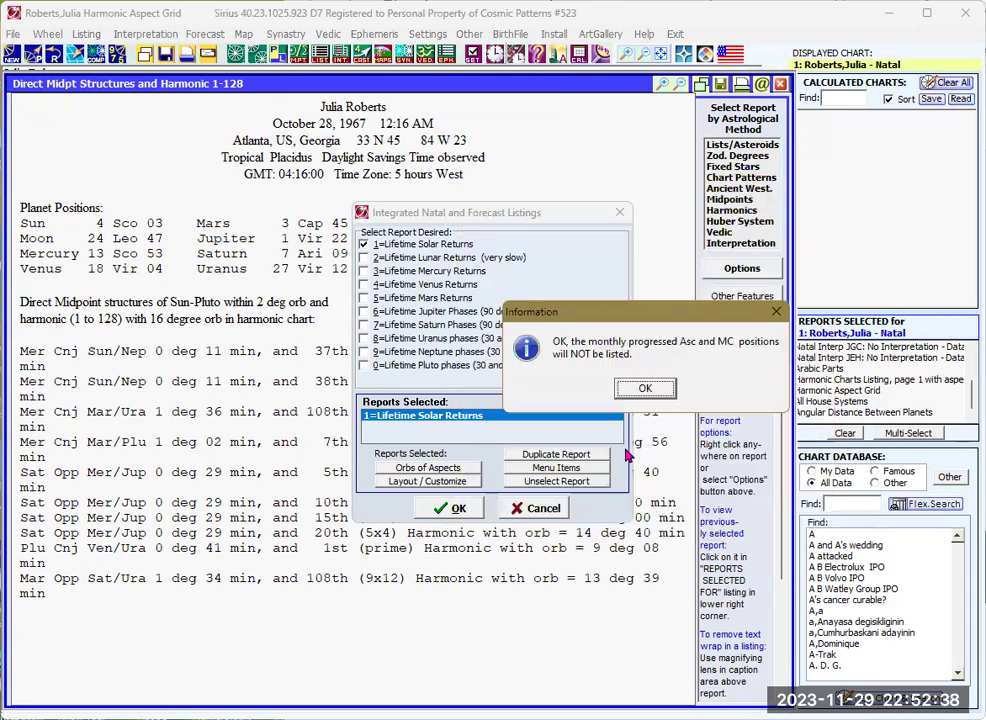
left_click(640, 389)
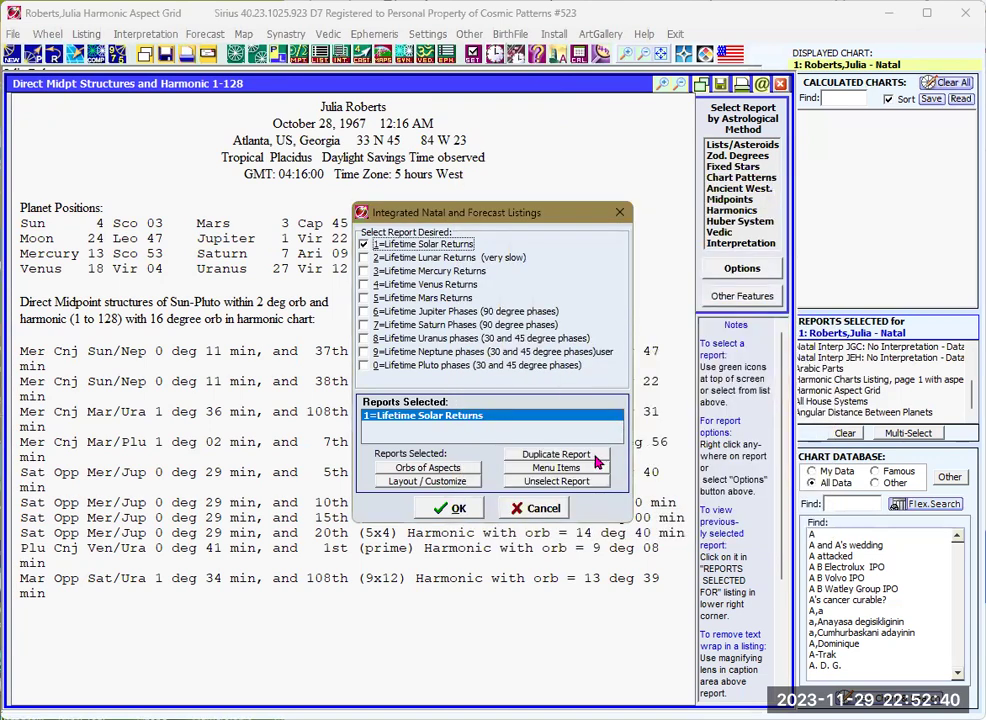
left_click(459, 509)
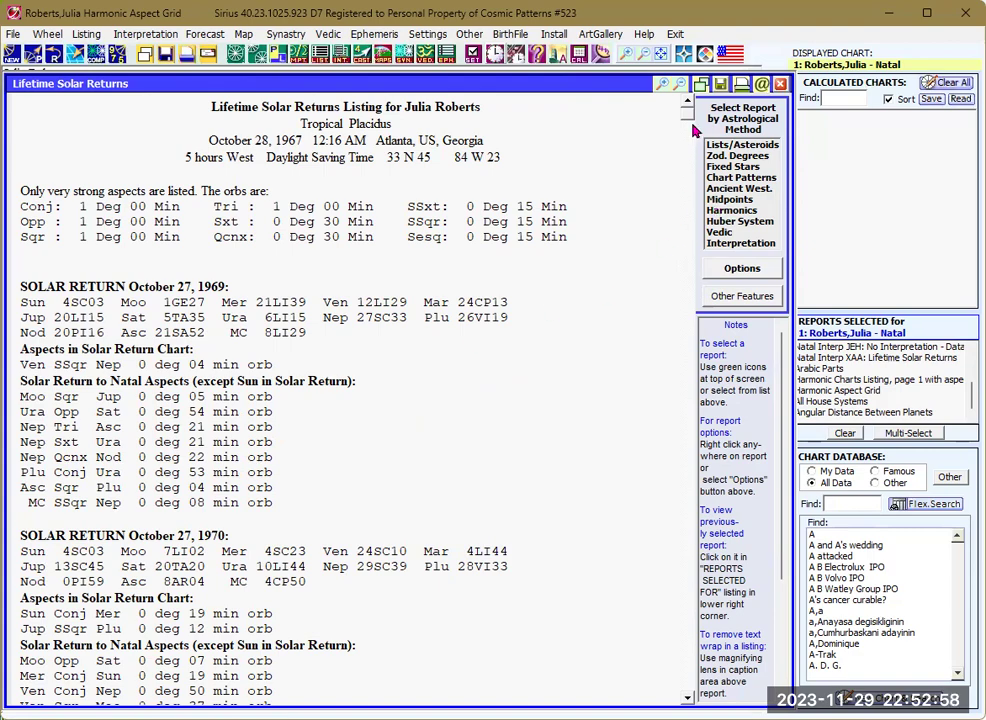
Look through the Lifetime Solar Returns listing from beginning to end, return to its start, and close it without selecting another report
scroll(676, 231, "down", 20)
scroll(676, 231, "down", 20)
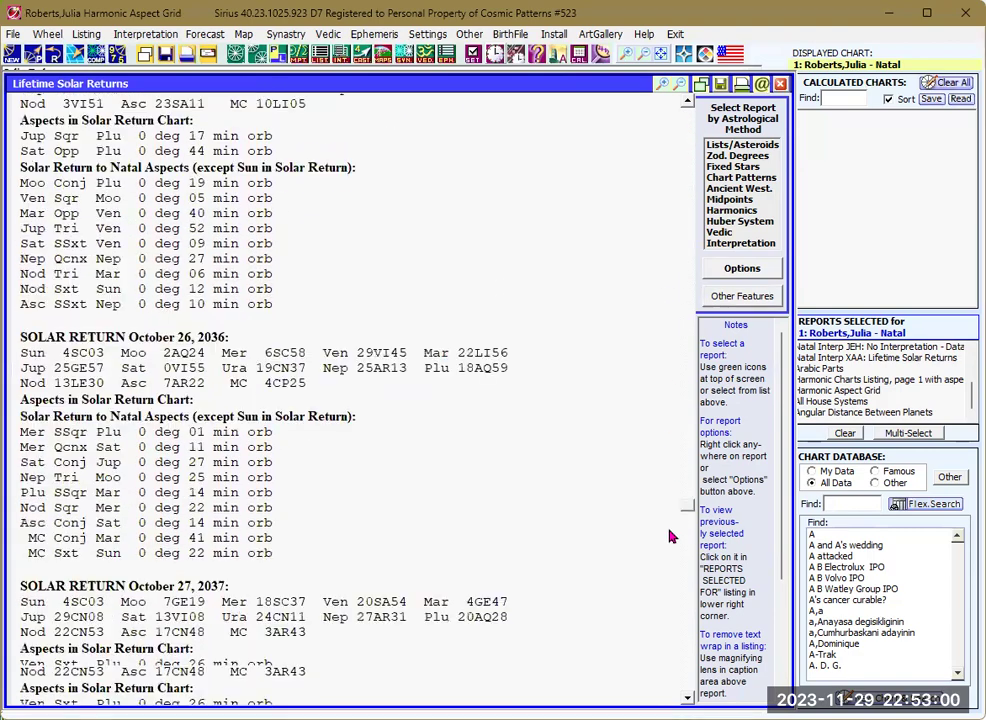
scroll(659, 672, "down", 15)
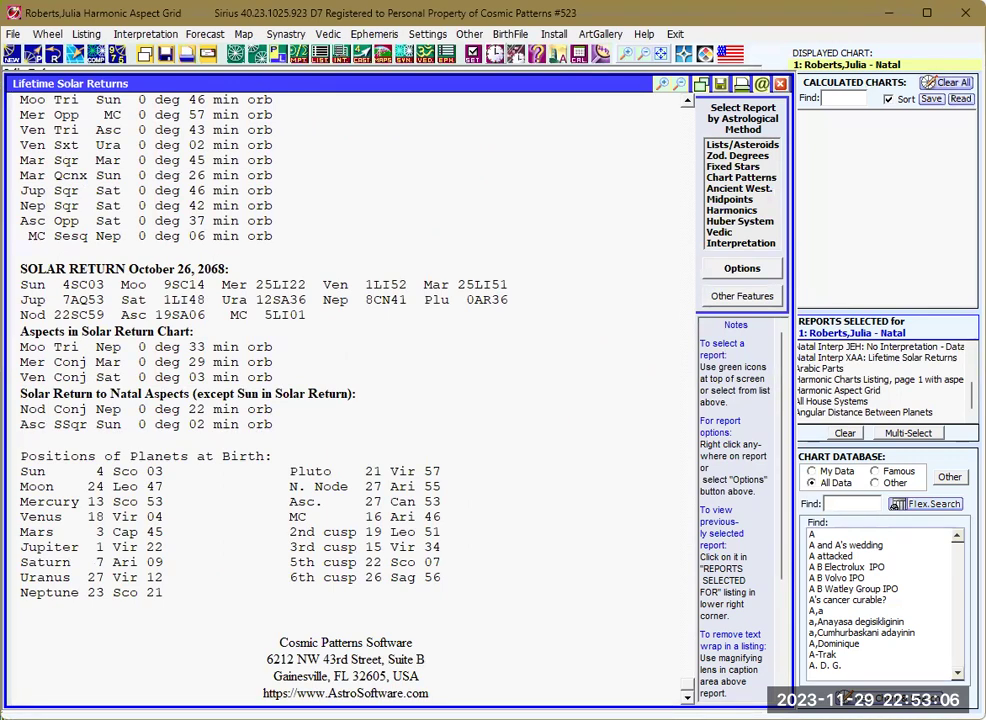
scroll(651, 678, "up", 20)
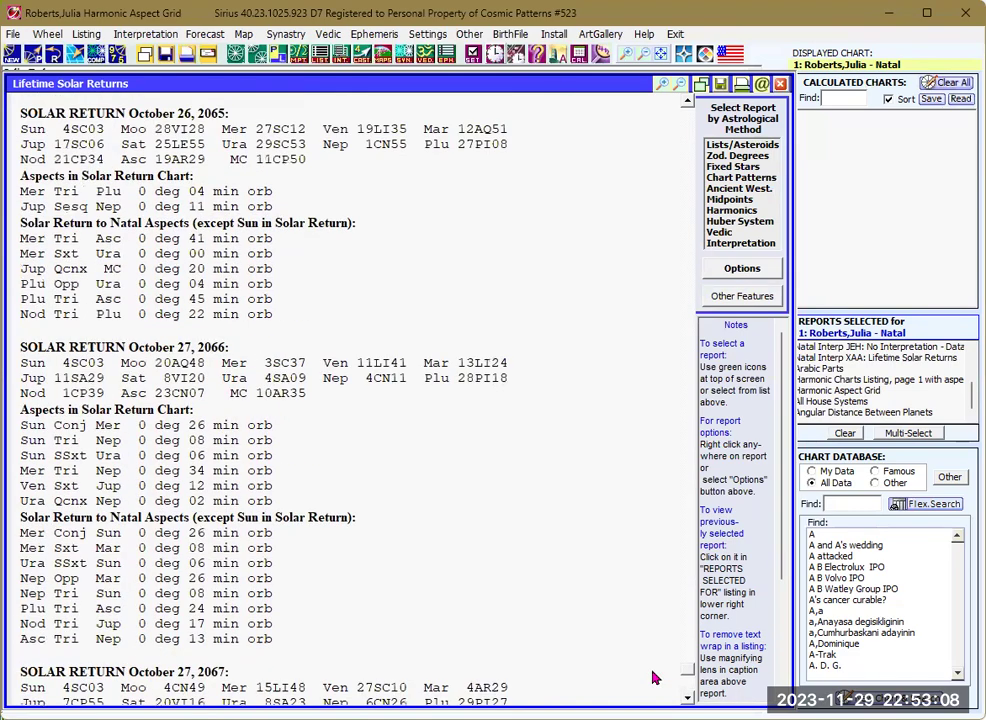
scroll(693, 592, "up", 20)
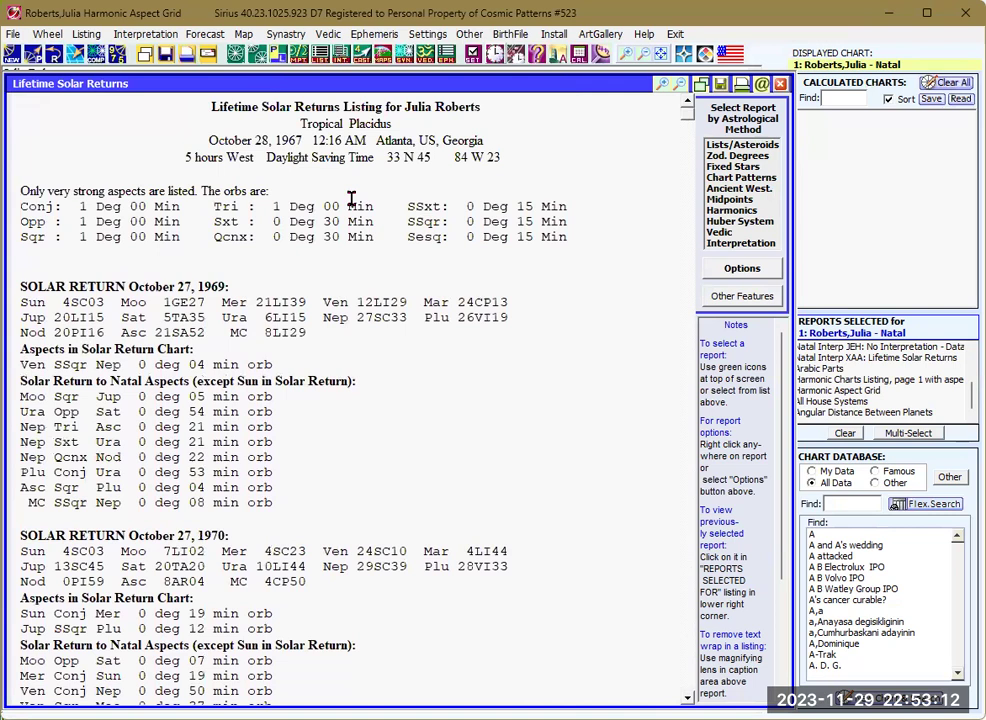
right_click(352, 241)
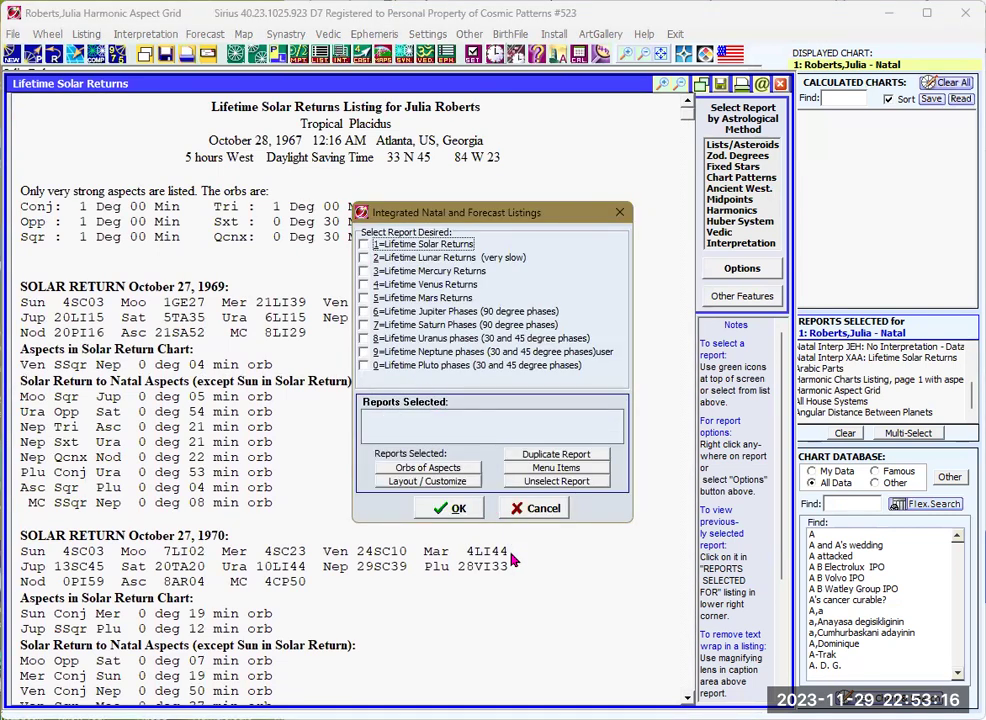
left_click(455, 516)
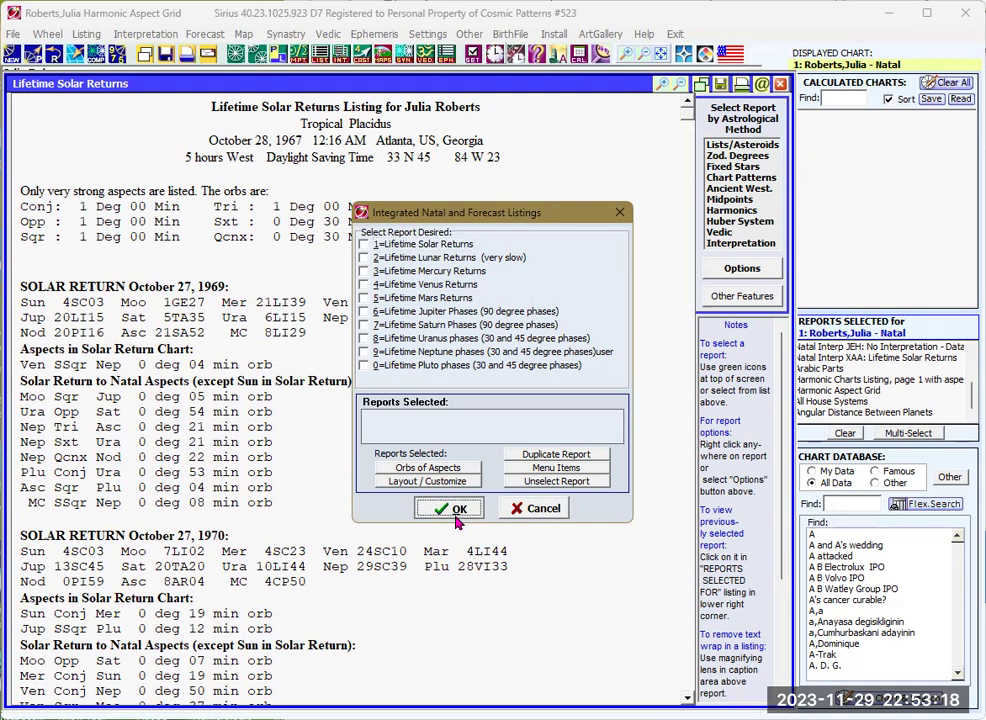
Generate the Venus Star Points by Arielle Guttman report from the integrated listings and narrow the report window twice
left_click(321, 58)
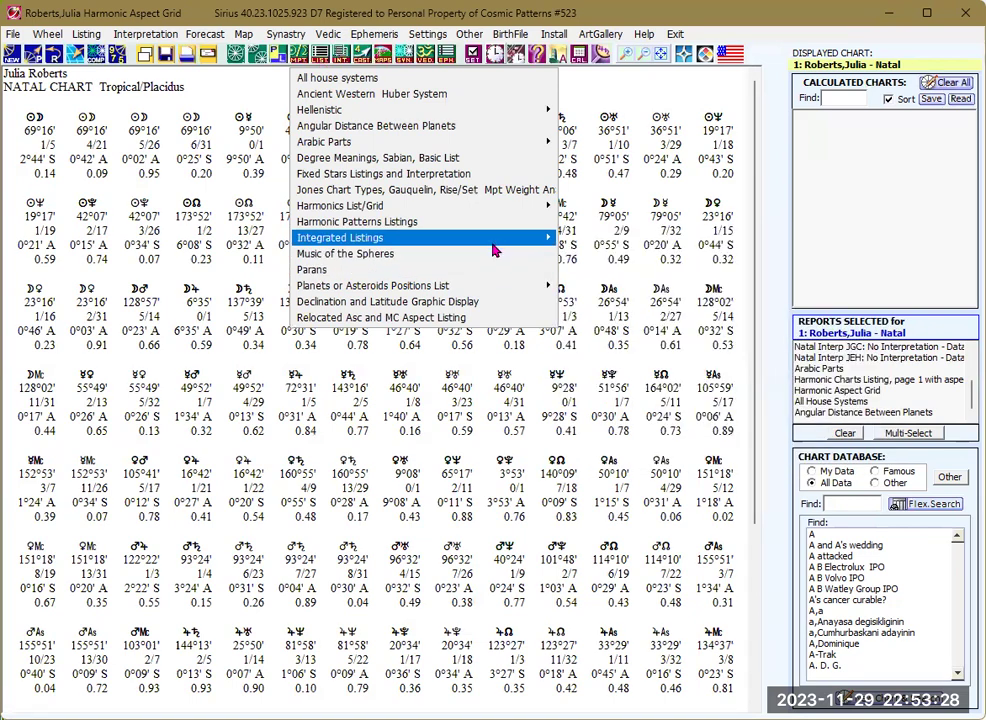
mouse_move(497, 240)
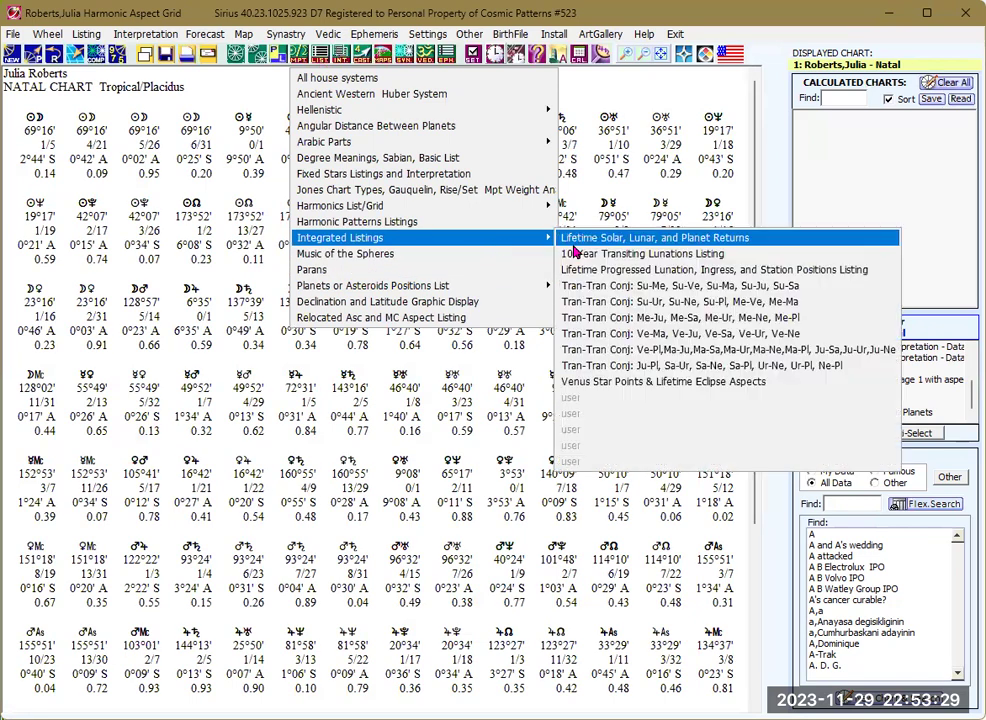
left_click(632, 382)
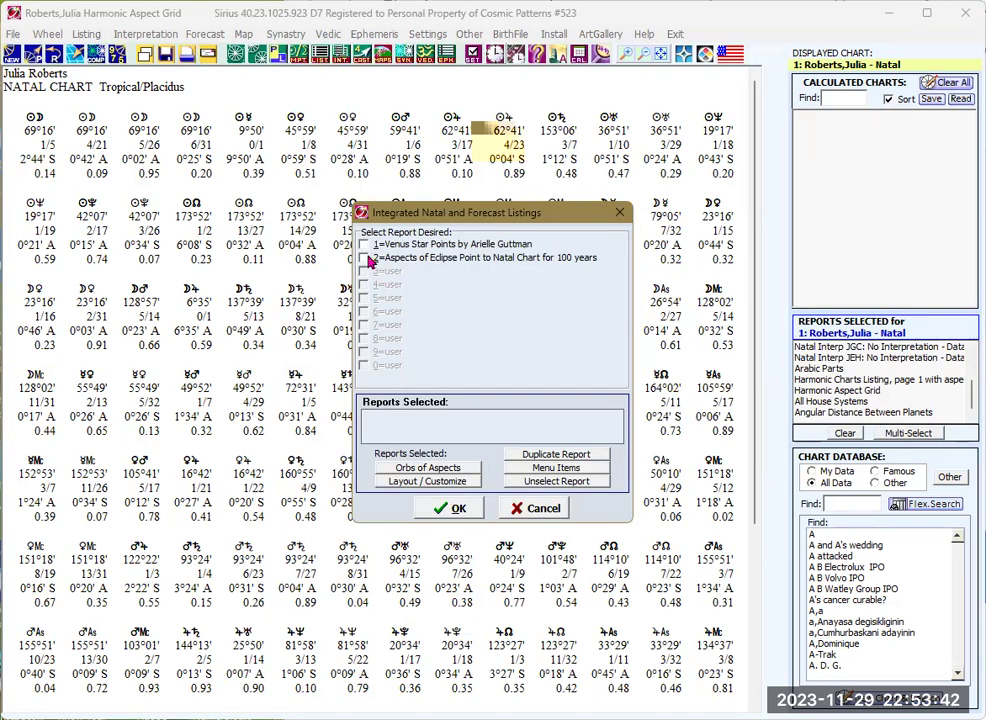
left_click(365, 244)
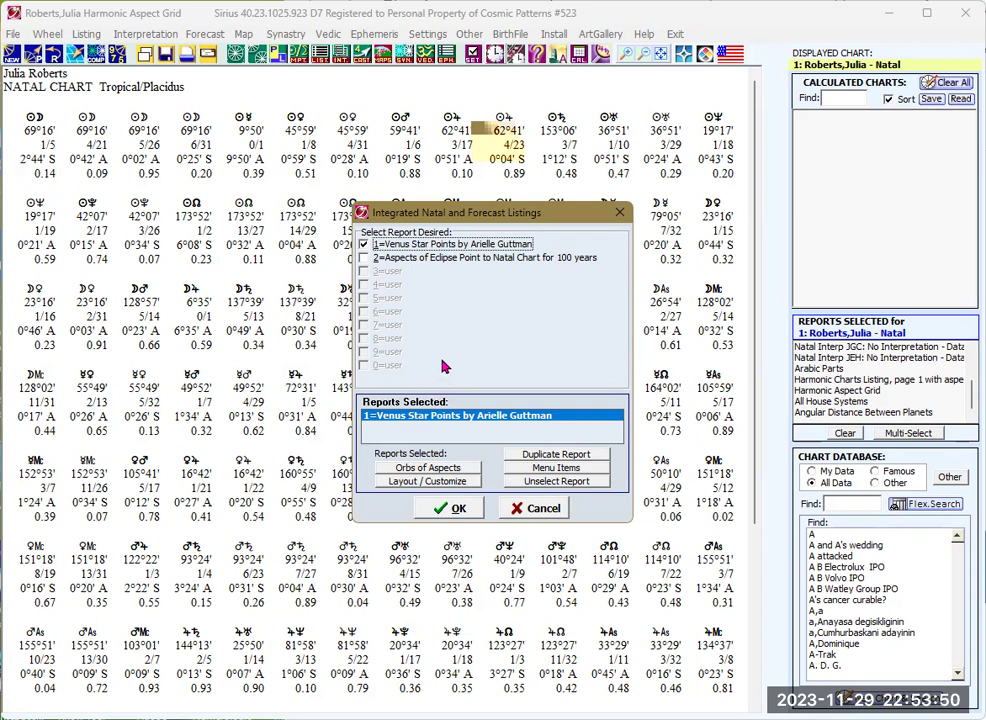
left_click(458, 509)
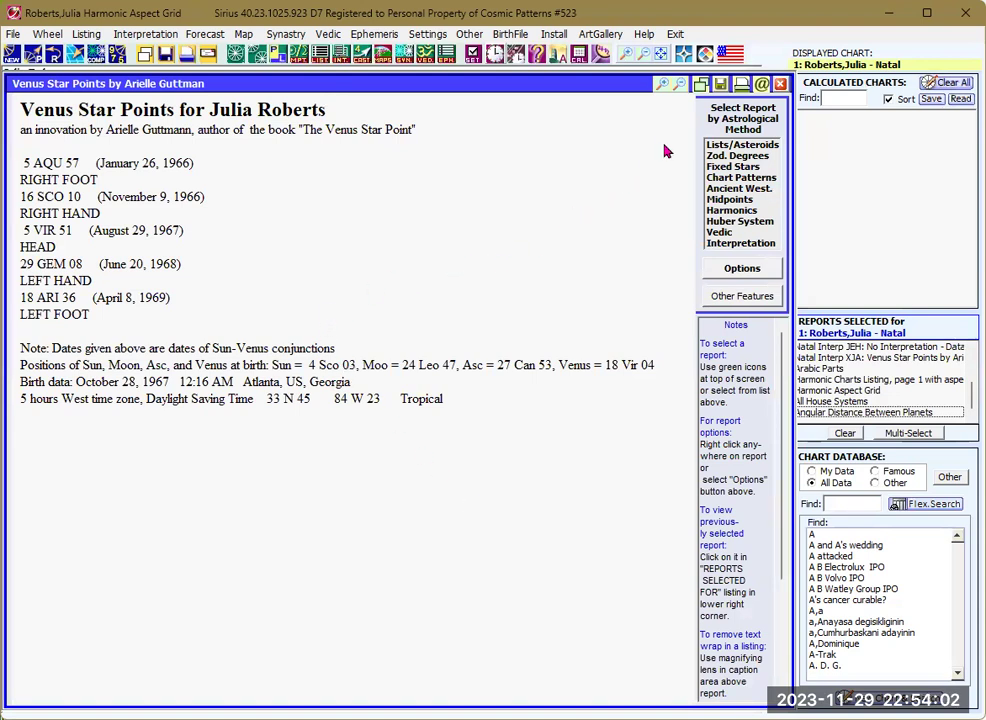
left_click(679, 85)
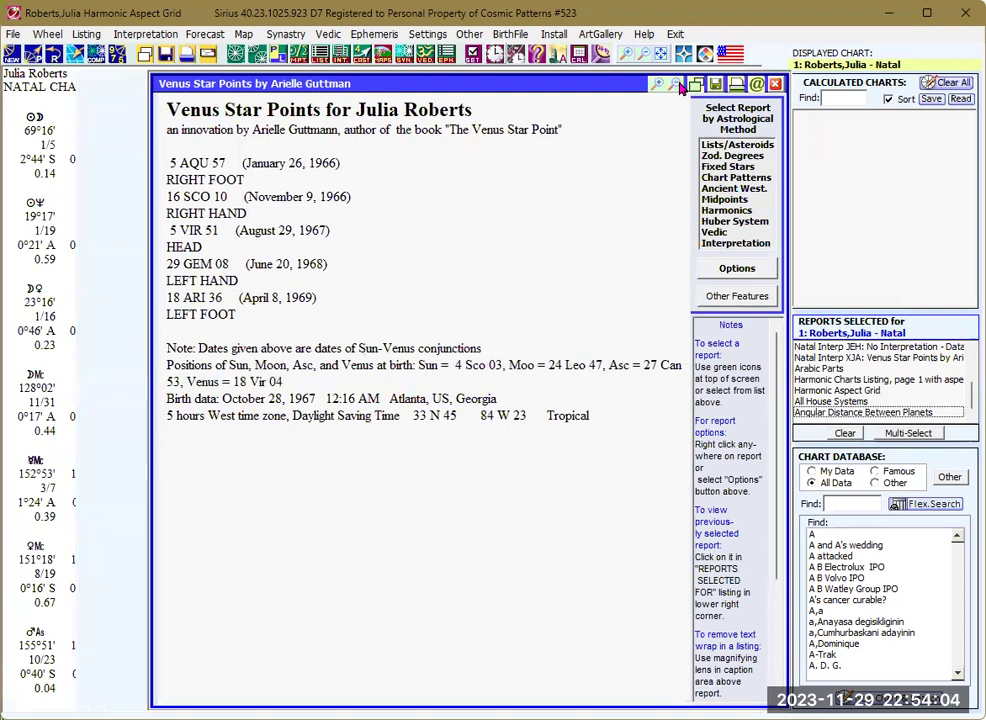
left_click(679, 85)
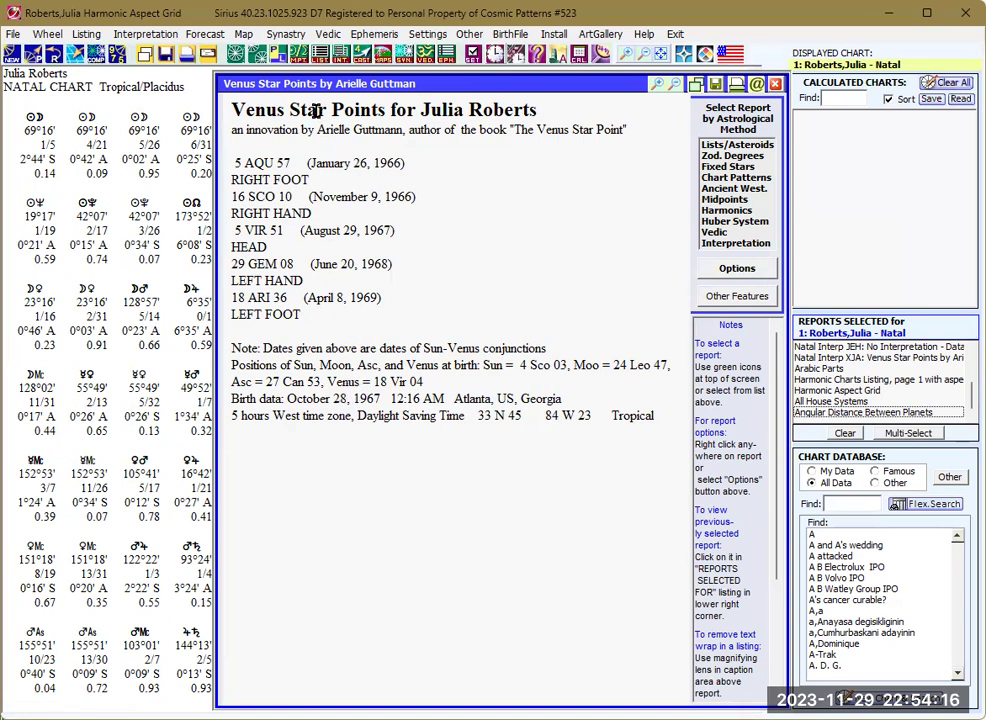
Generate the Sounds of the Planets, Play and Display report from the Music of the Spheres listings
left_click(321, 56)
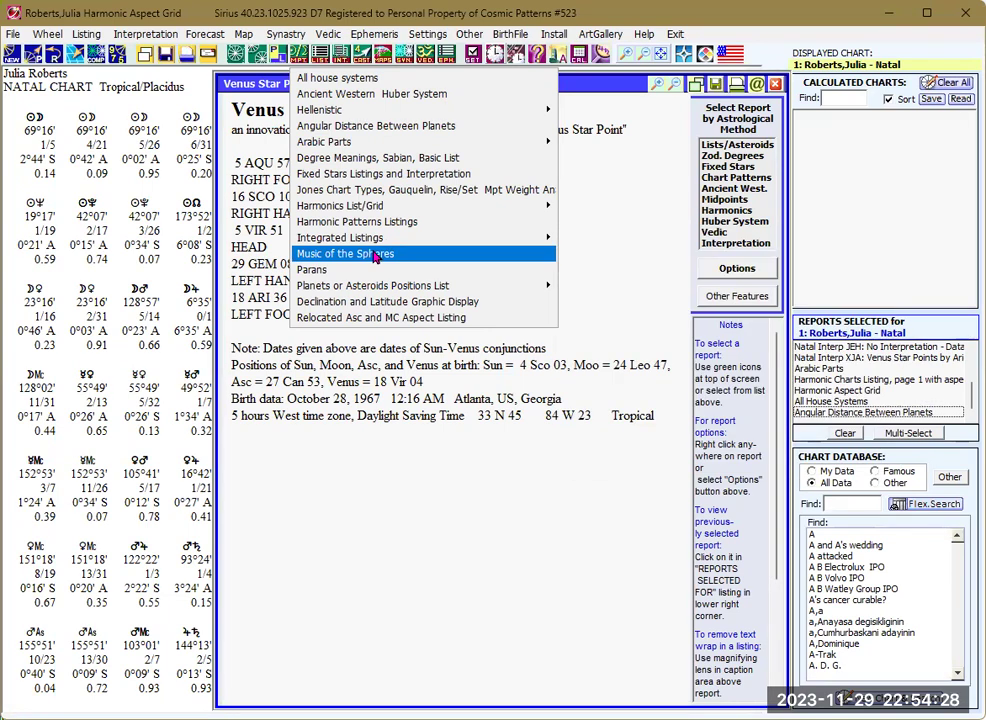
left_click(375, 257)
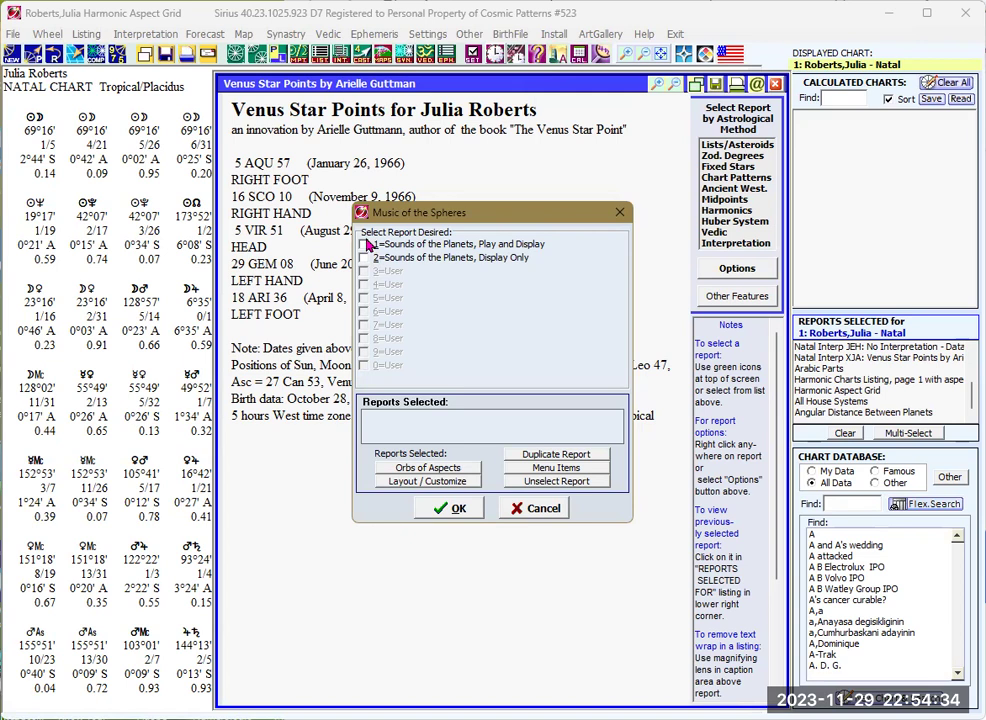
left_click(365, 244)
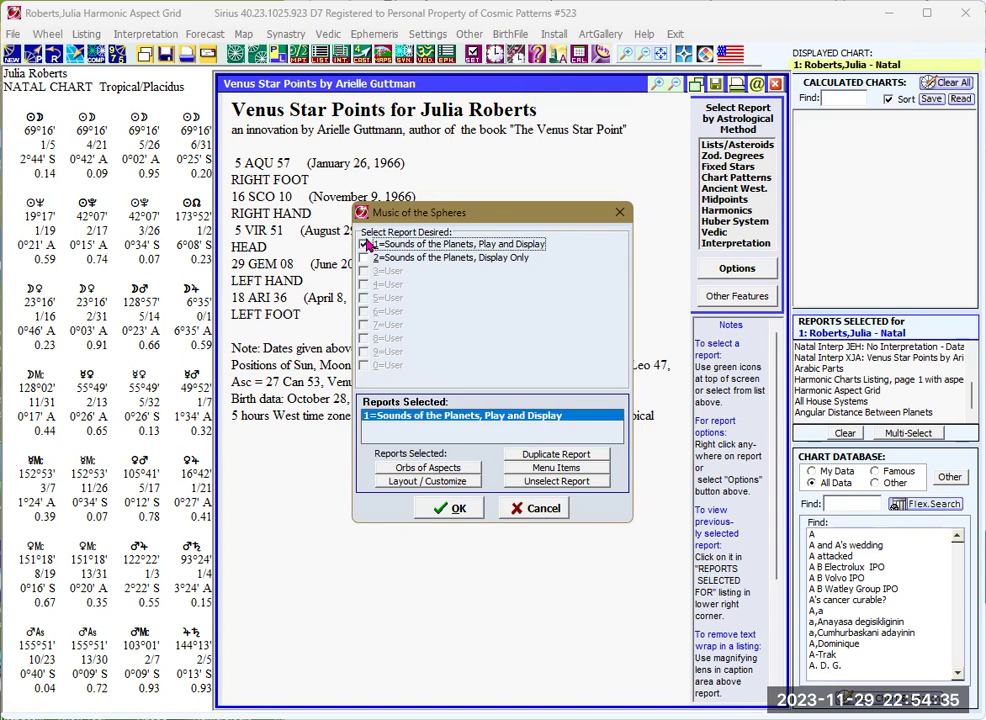
left_click(451, 508)
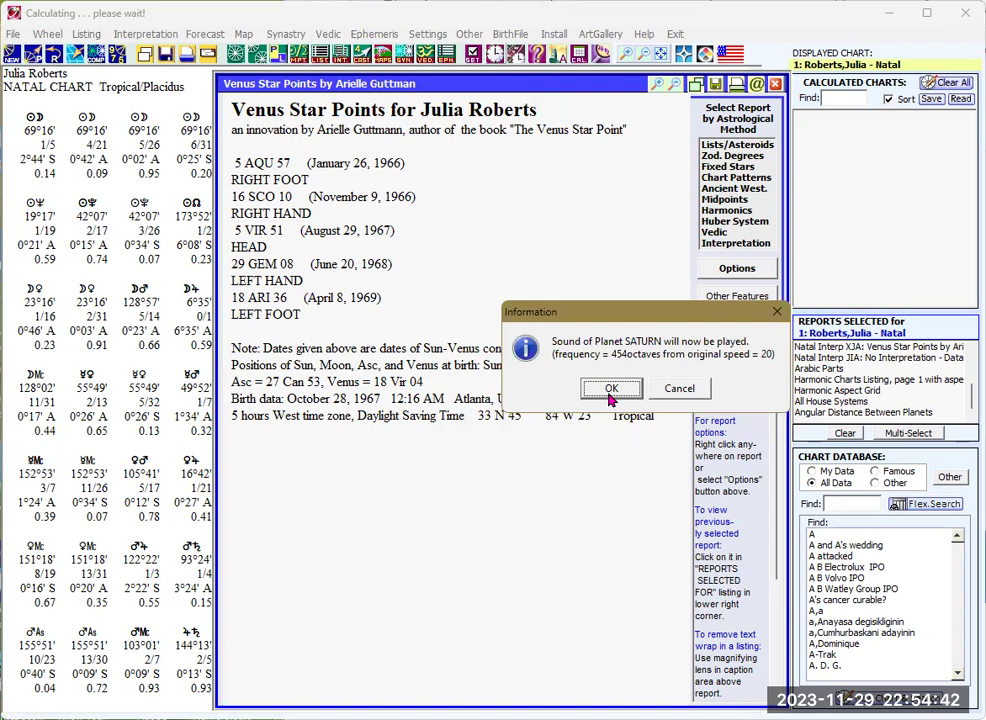
Play every planet's sound in turn from Saturn through Neptune, and widen the planet sounds report so its frequency lines do not wrap
left_click(611, 393)
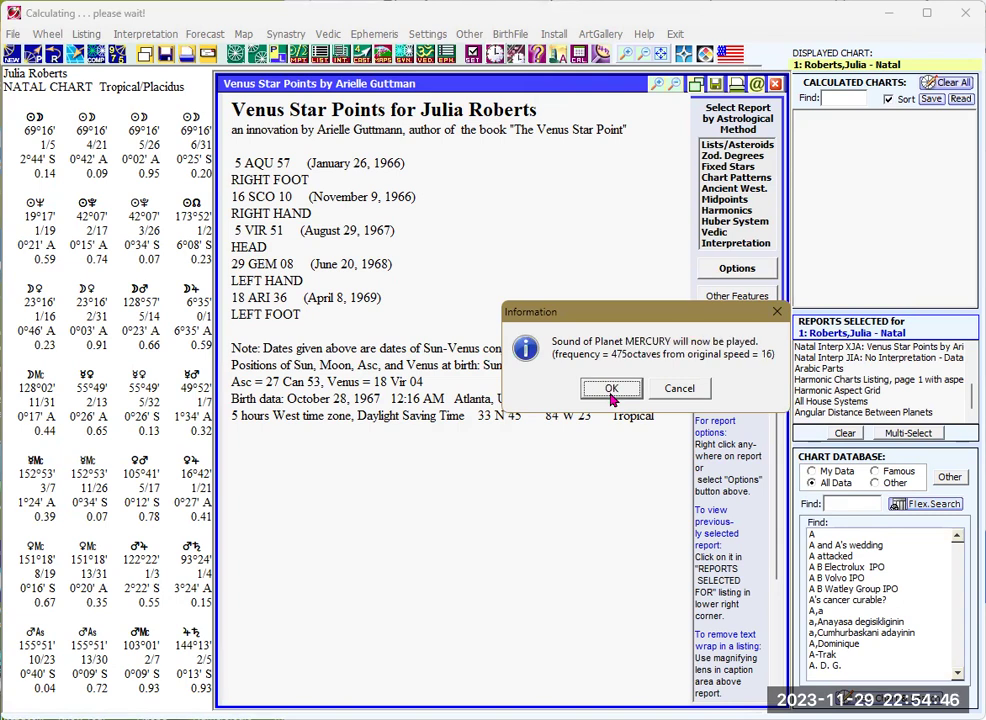
left_click(613, 393)
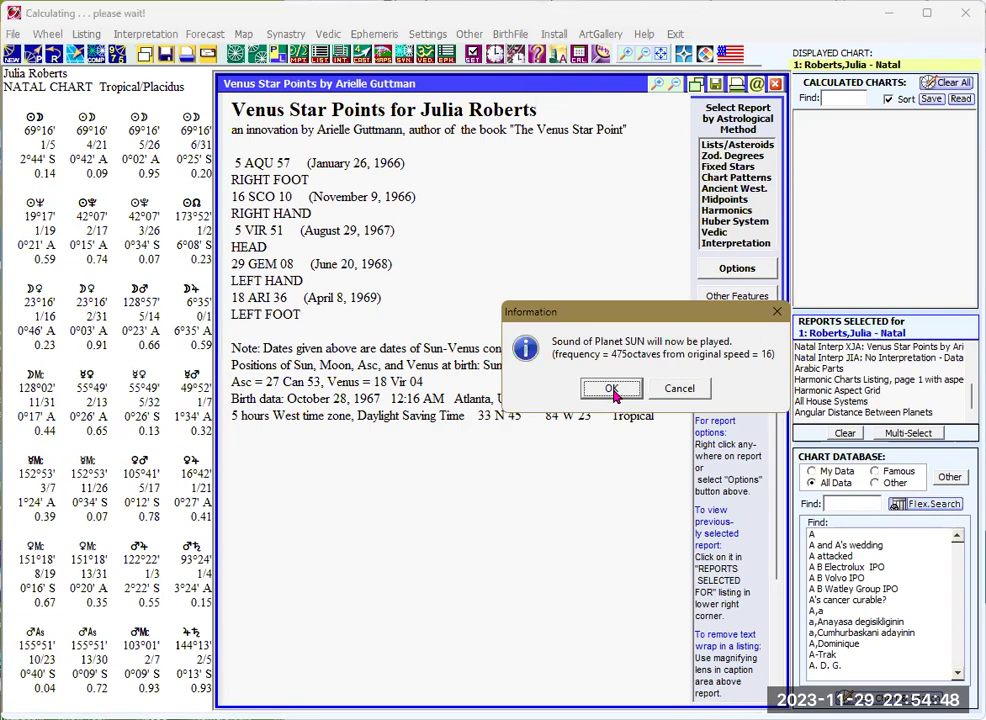
left_click(613, 393)
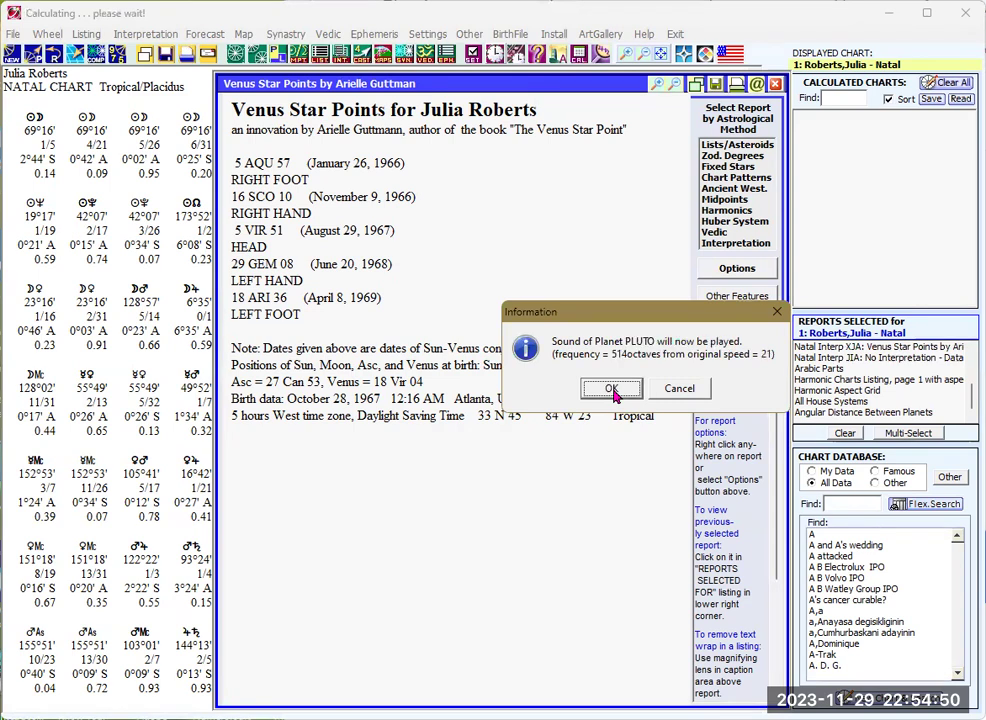
left_click(613, 393)
left_click(613, 393)
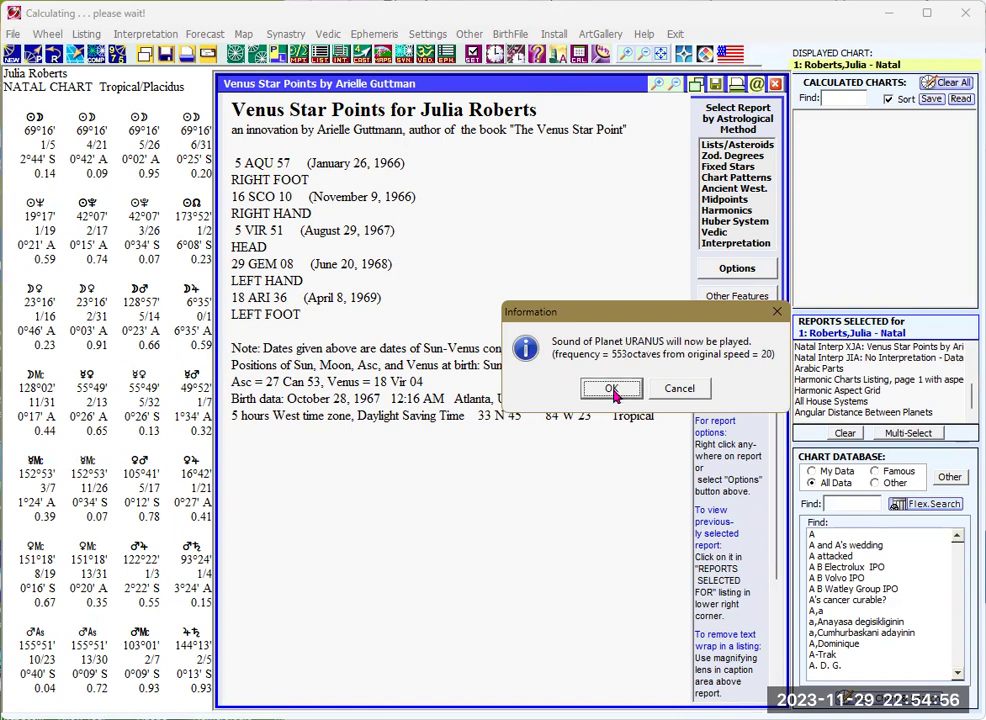
left_click(613, 393)
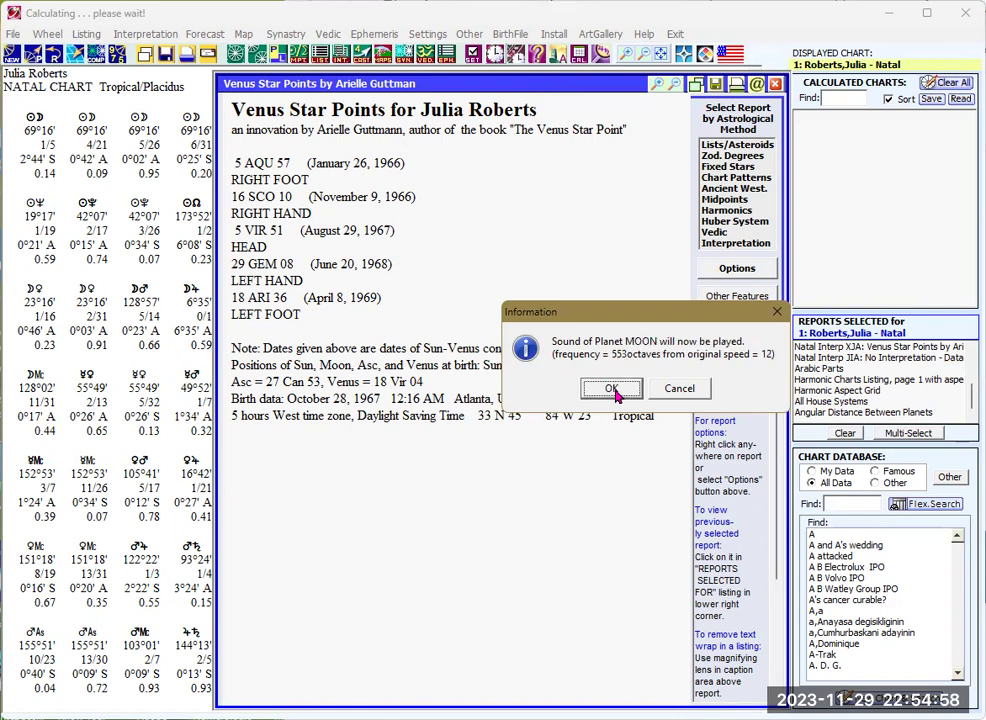
left_click(614, 394)
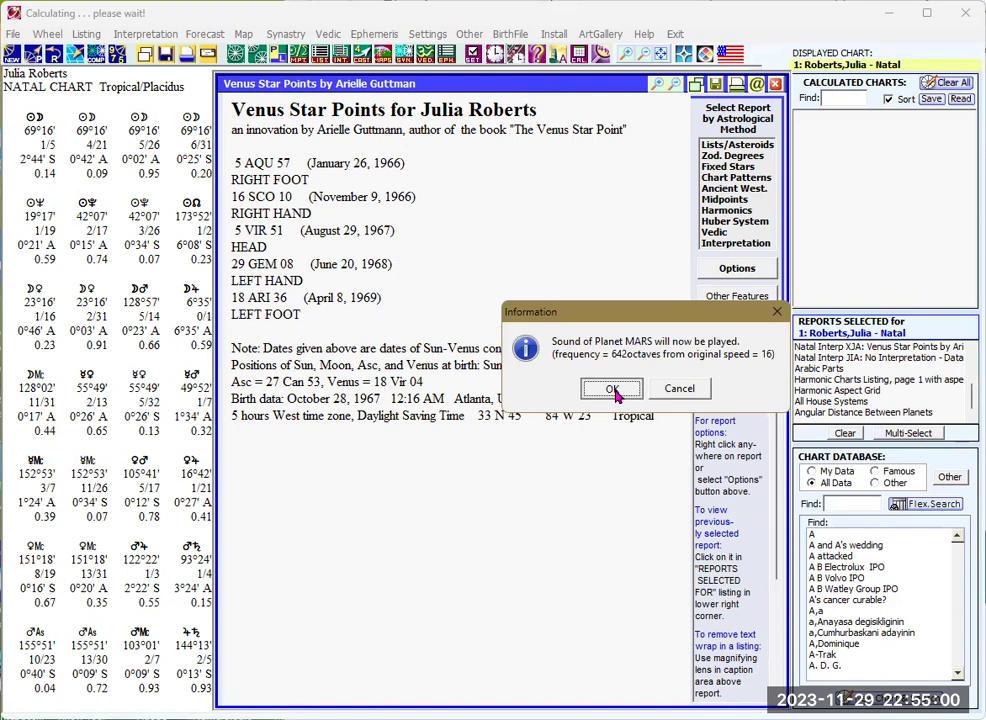
left_click(614, 394)
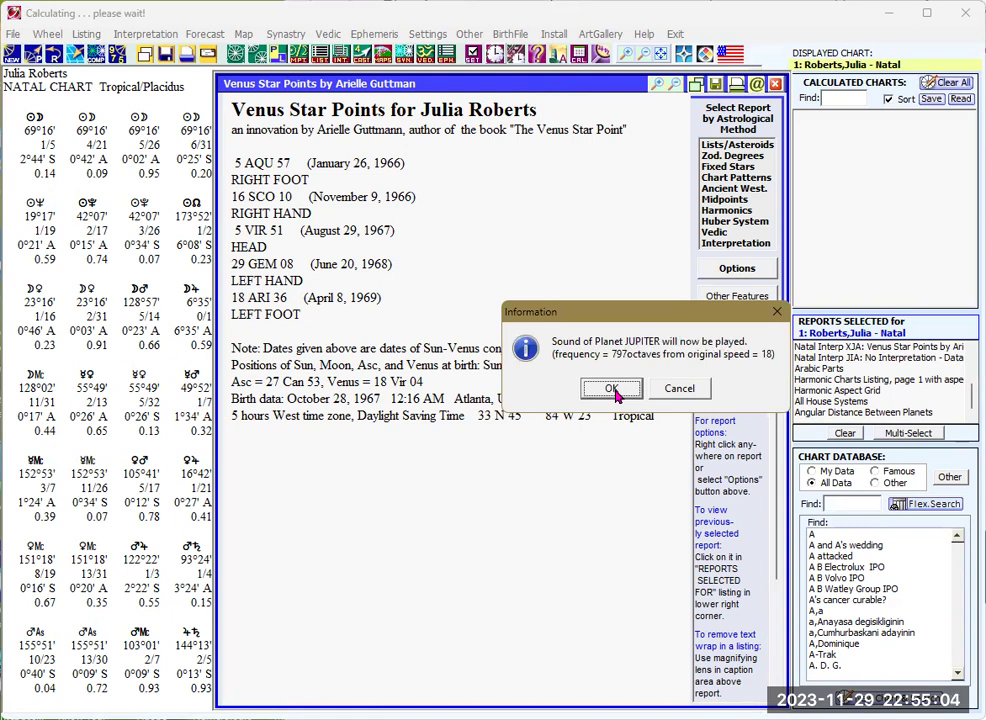
left_click(614, 394)
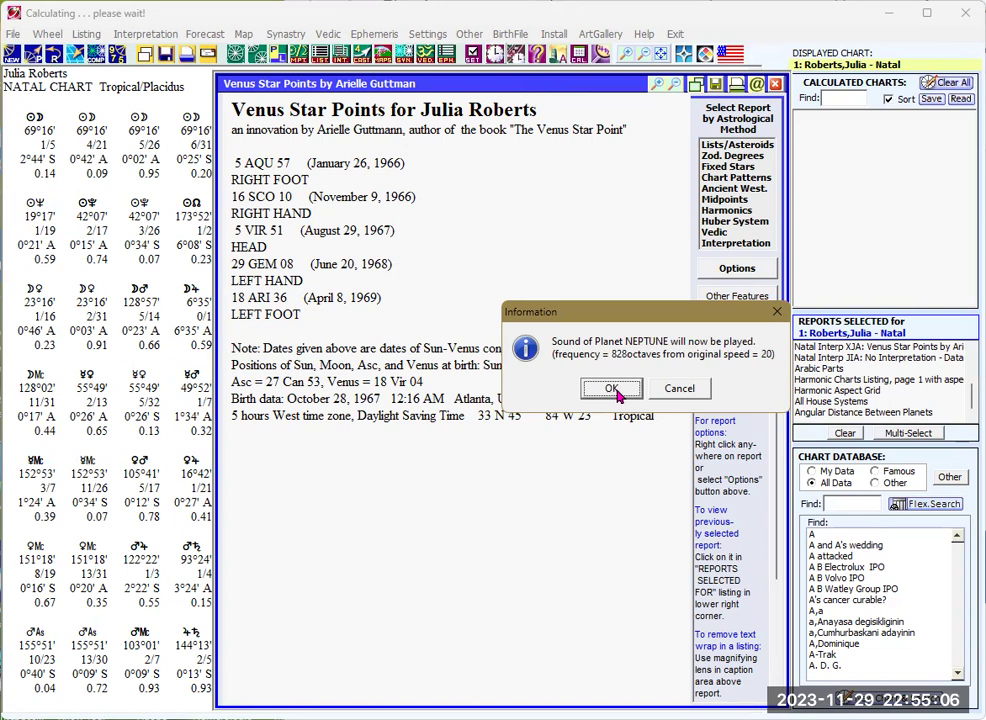
left_click(613, 390)
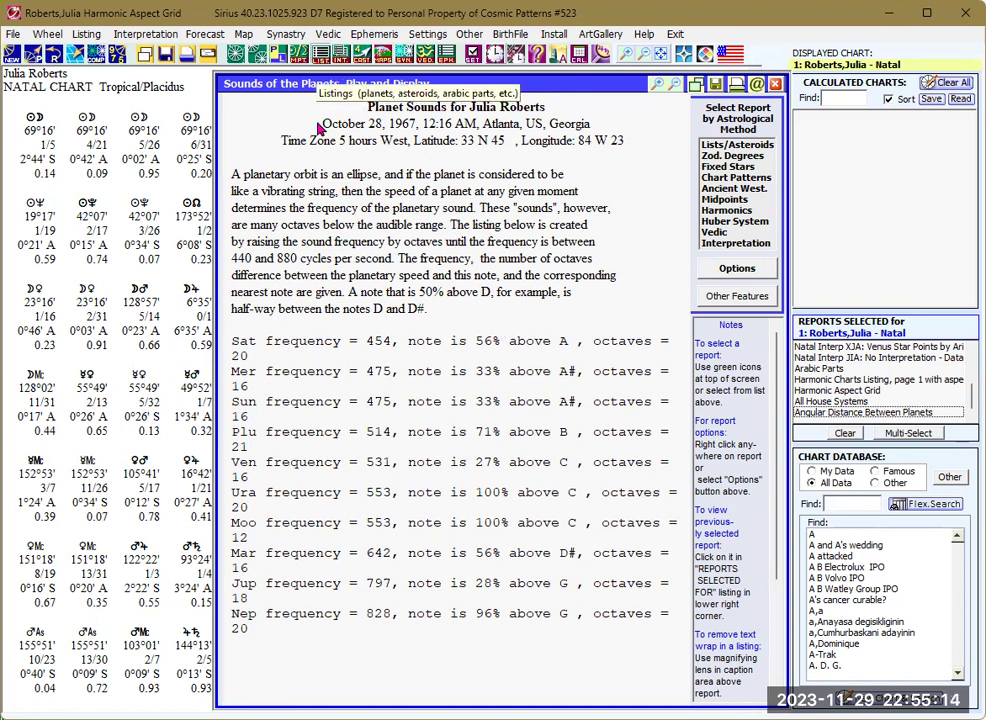
left_click(469, 367)
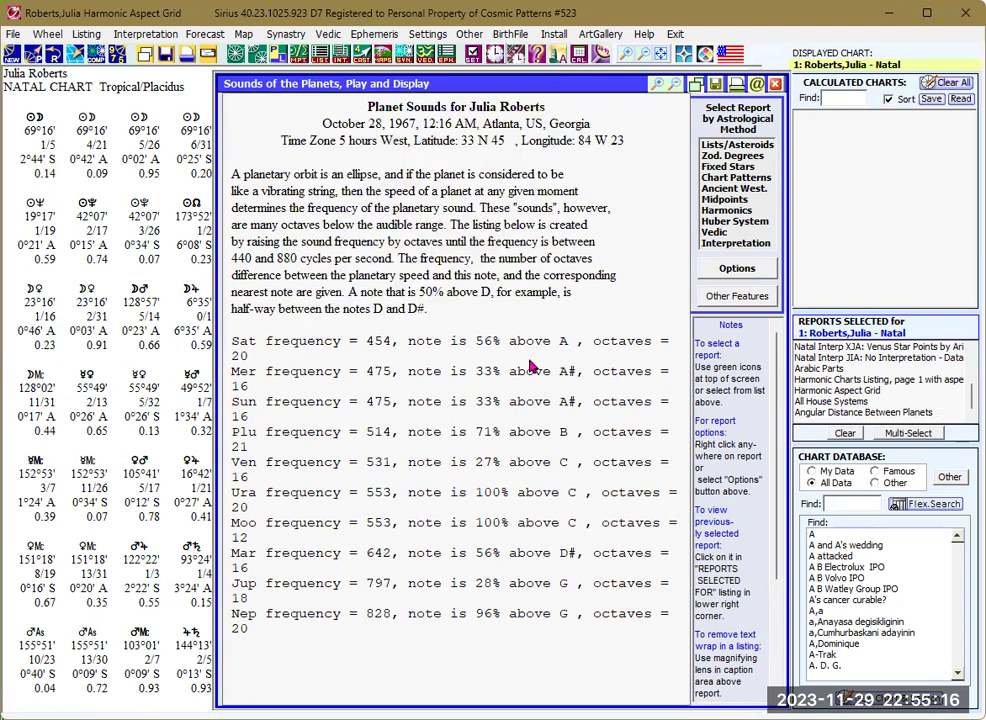
left_click(654, 86)
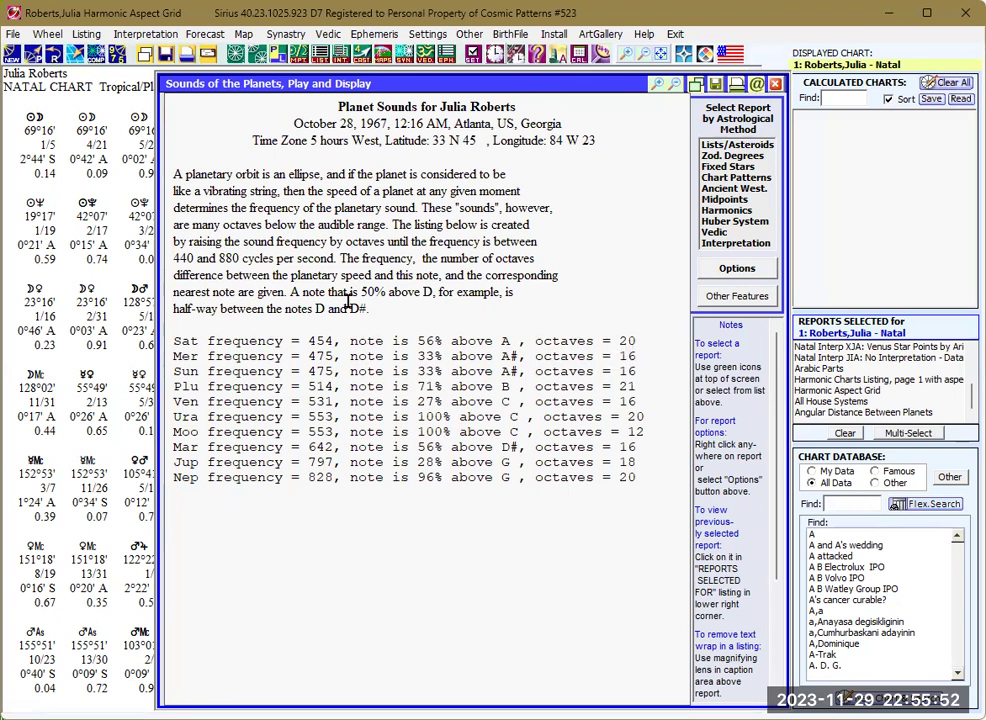
Generate the Rotated parans of planets to 92 fixed stars report and look through its planet-to-star parans
left_click(335, 62)
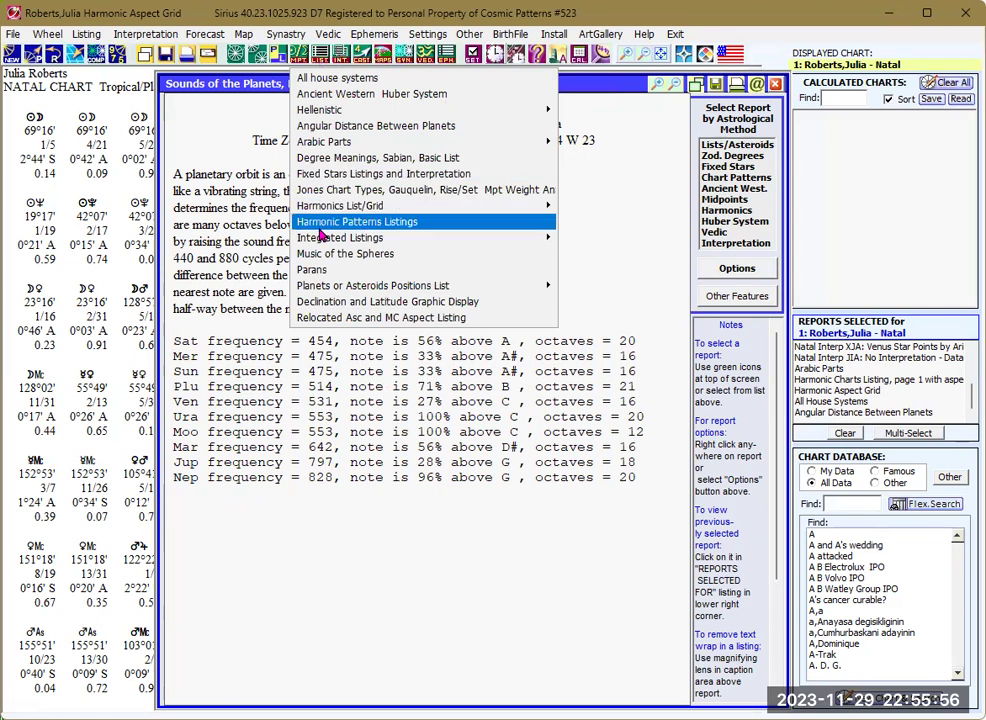
left_click(318, 270)
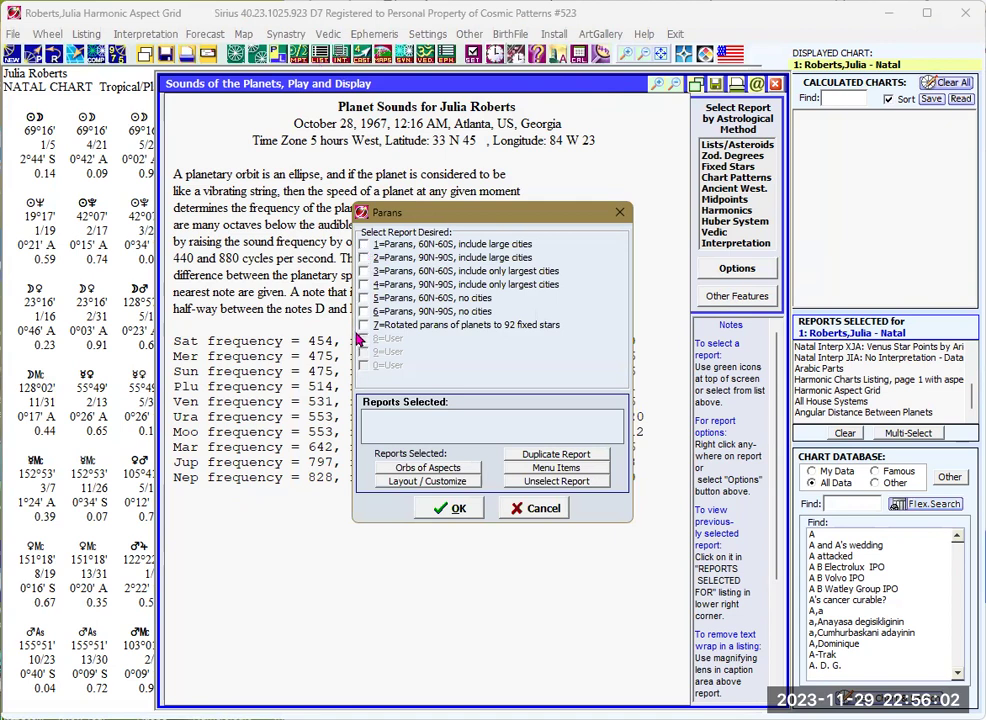
left_click(361, 325)
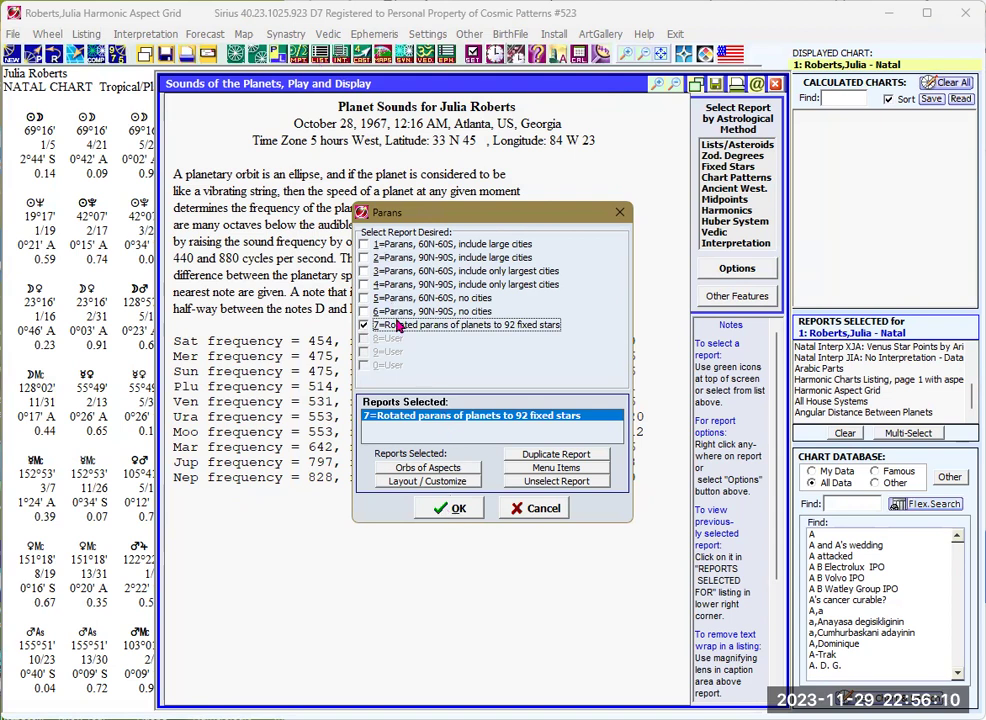
left_click(449, 510)
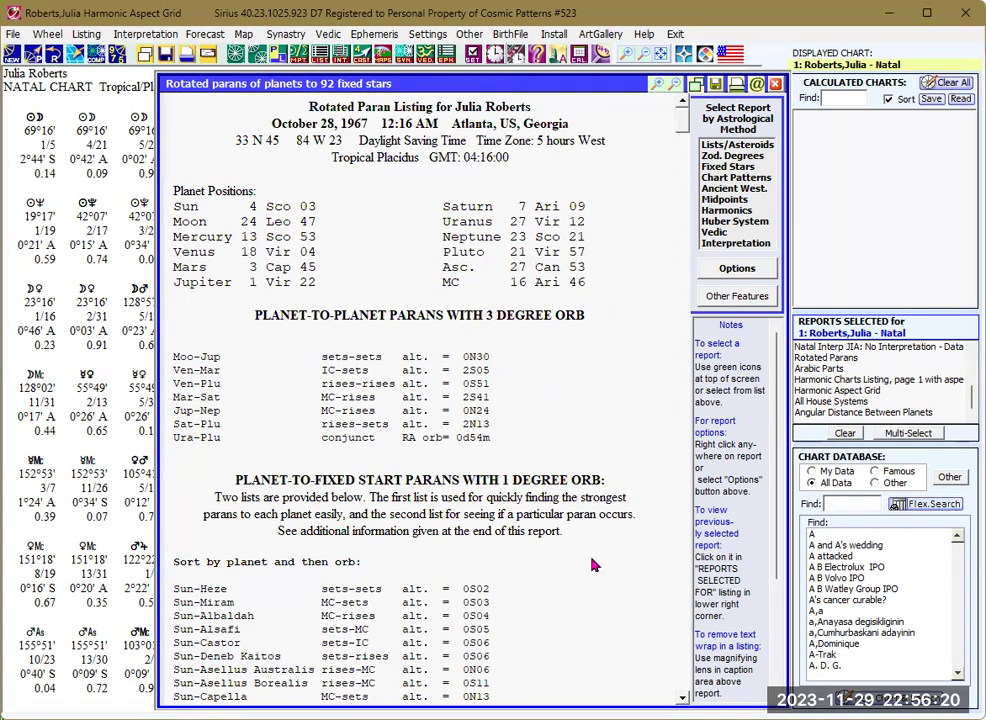
left_click_drag(680, 133, 682, 233)
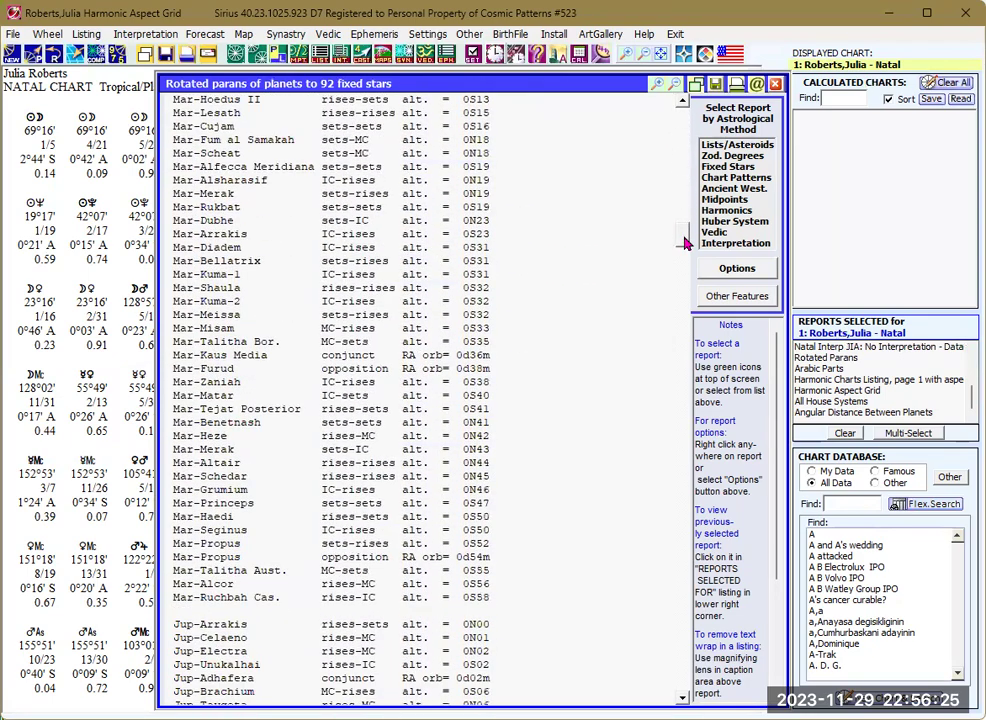
Generate the Planet Positions List for the natal chart, look through it, and return to its start
left_click(321, 58)
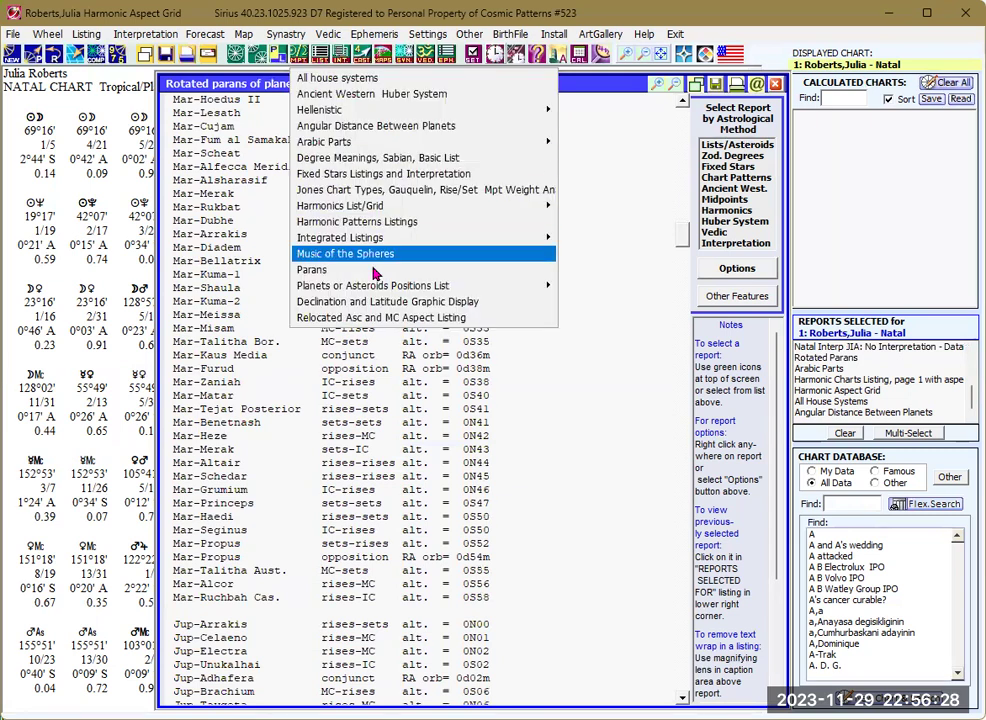
mouse_move(380, 289)
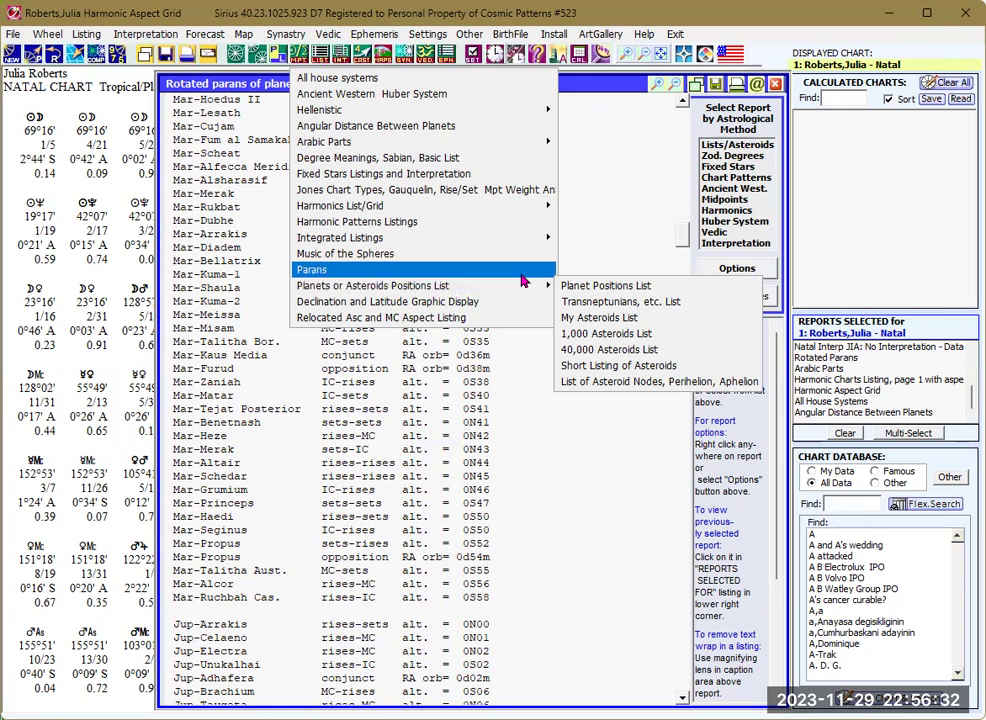
mouse_move(527, 292)
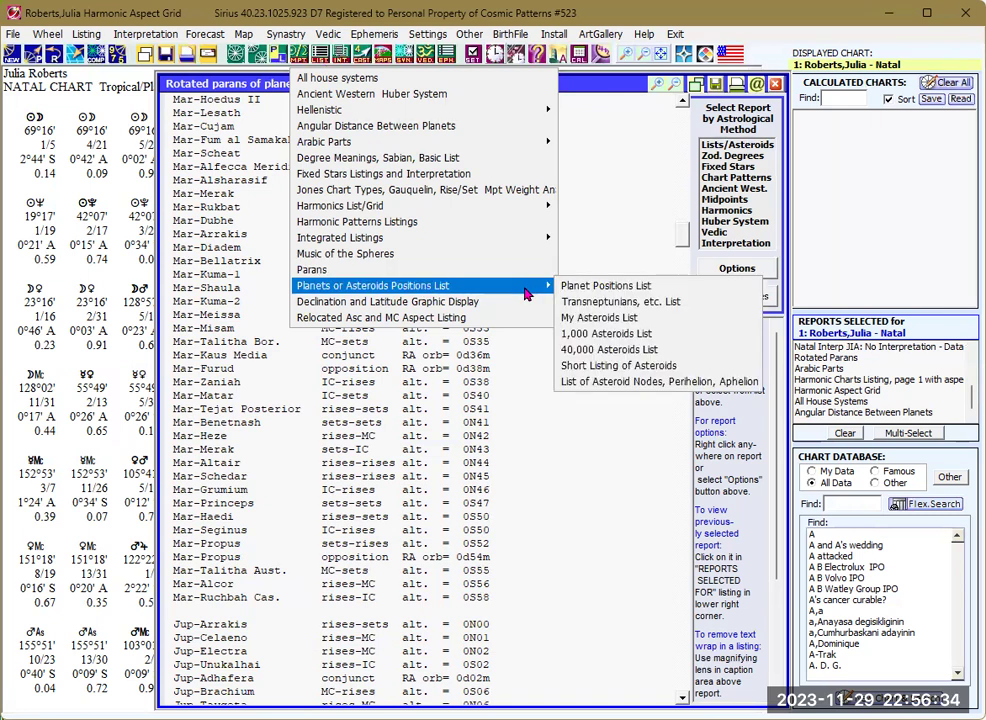
left_click(573, 289)
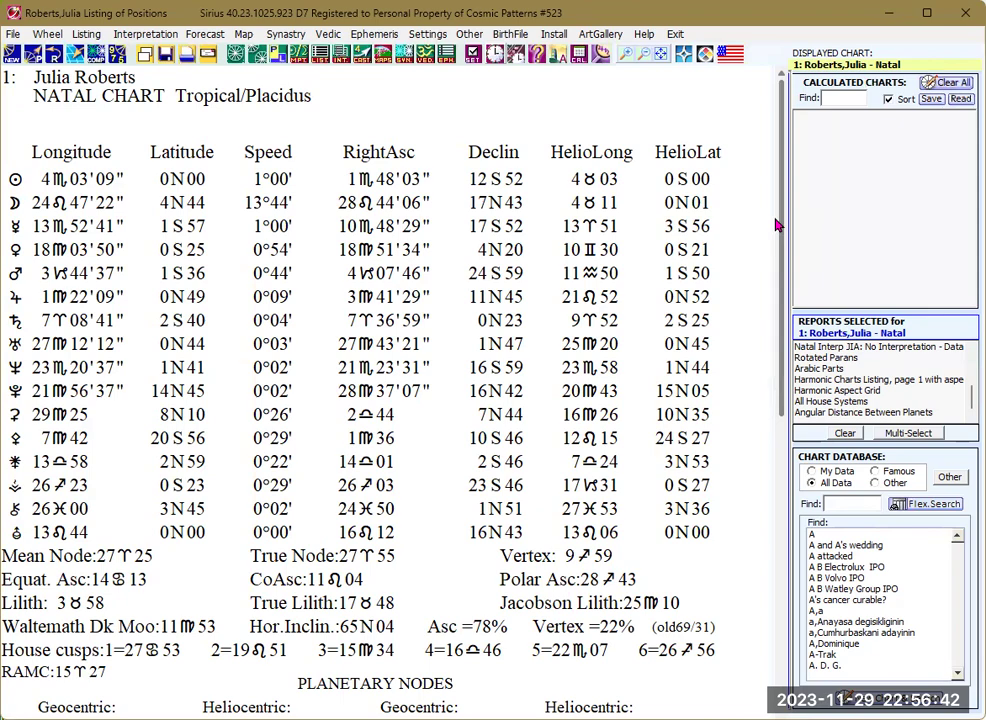
scroll(768, 326, "down", 8)
scroll(757, 527, "up", 10)
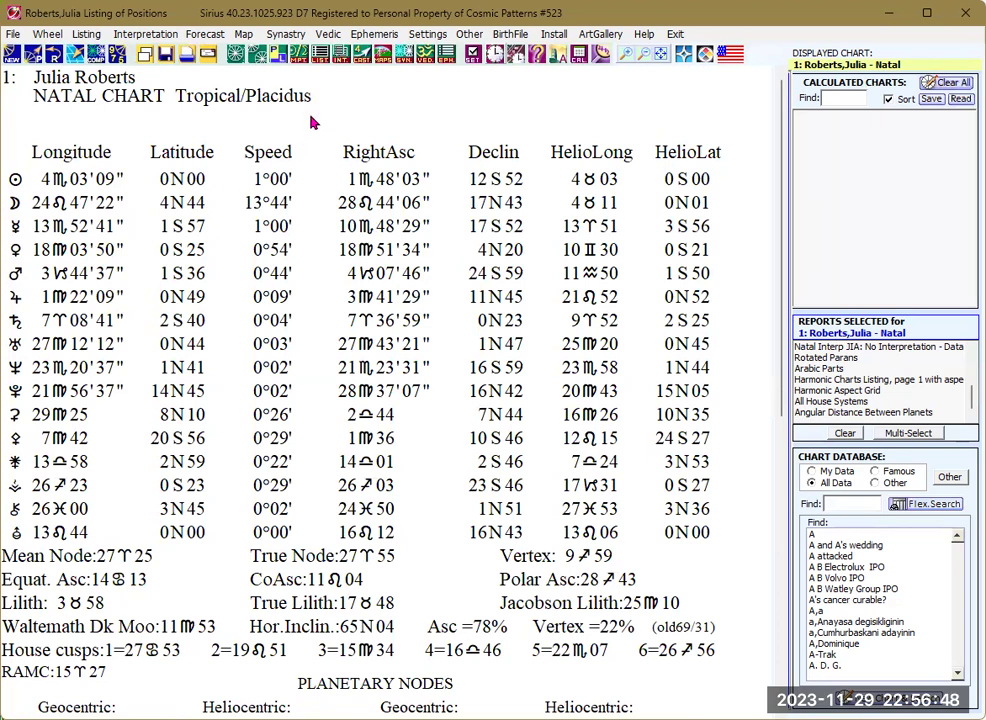
Generate the 1,000 Asteroids List sorted alphabetically, look through its entries, and return near its start
left_click(320, 62)
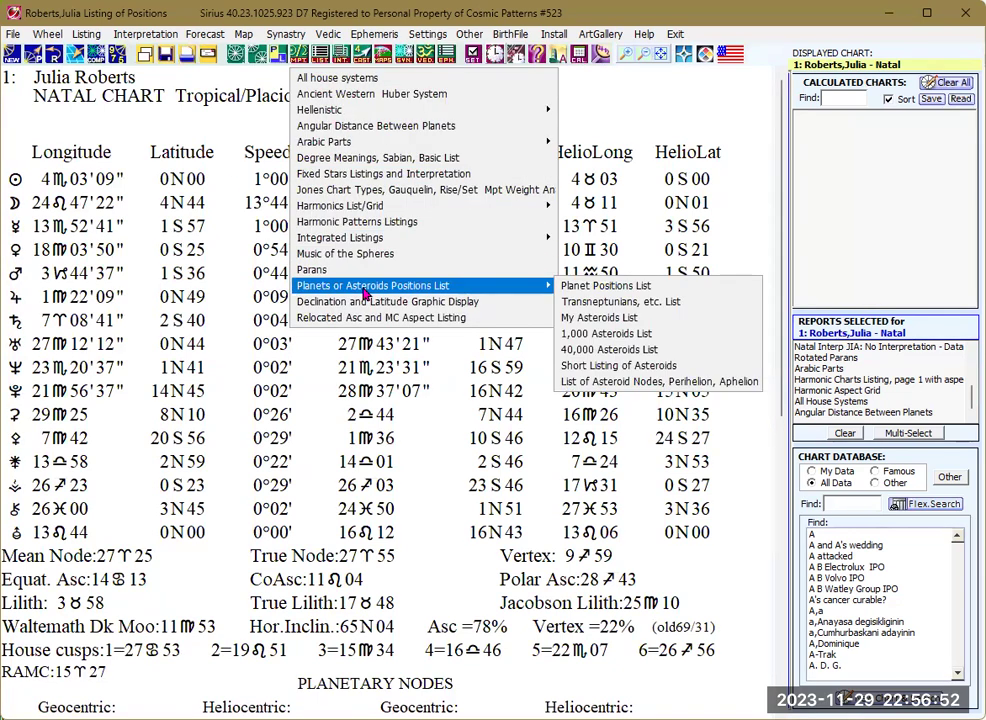
mouse_move(432, 287)
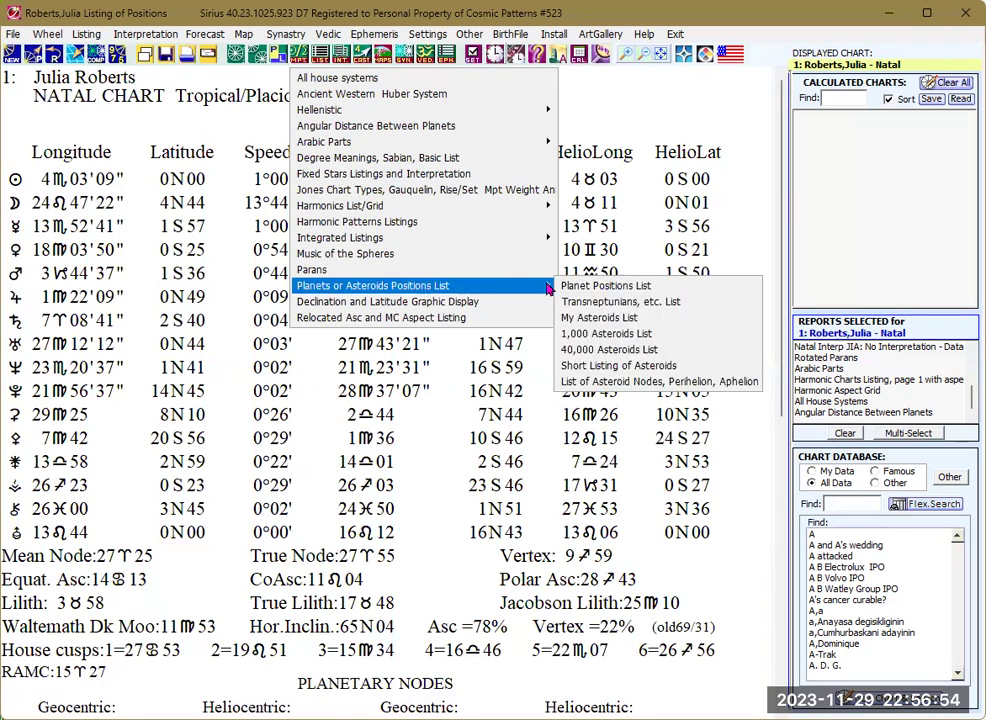
left_click(611, 339)
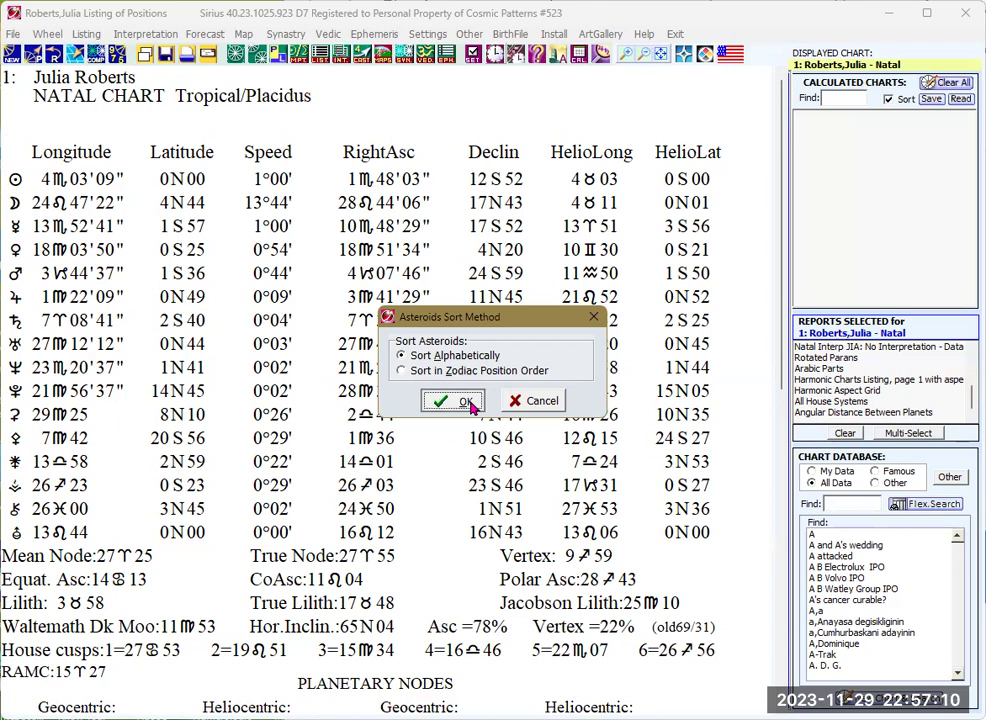
left_click(468, 402)
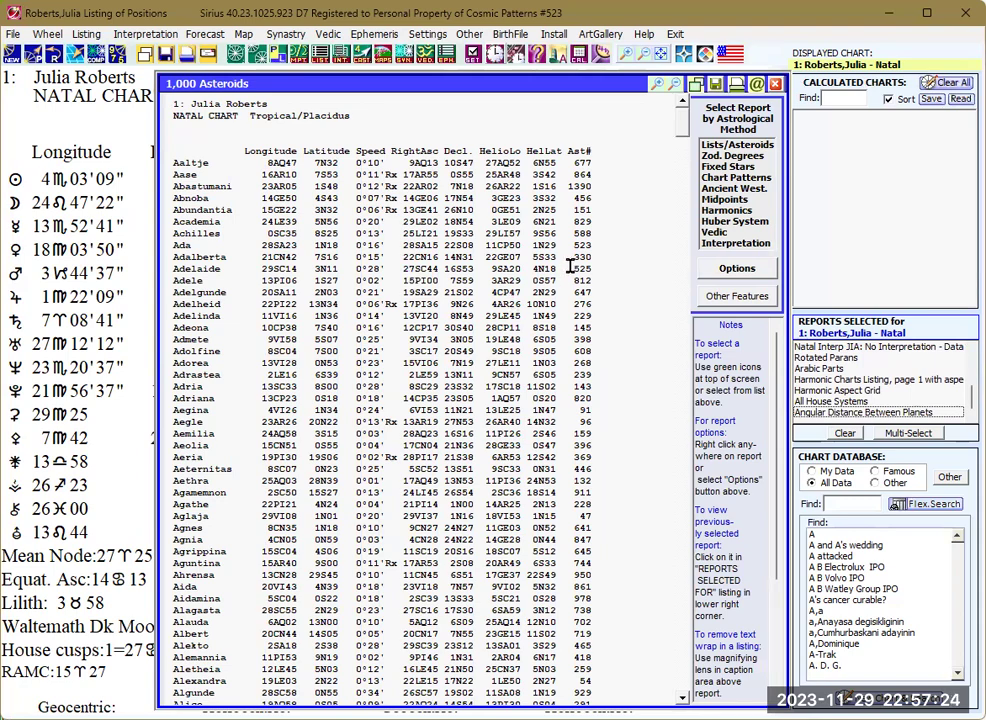
left_click_drag(684, 133, 693, 330)
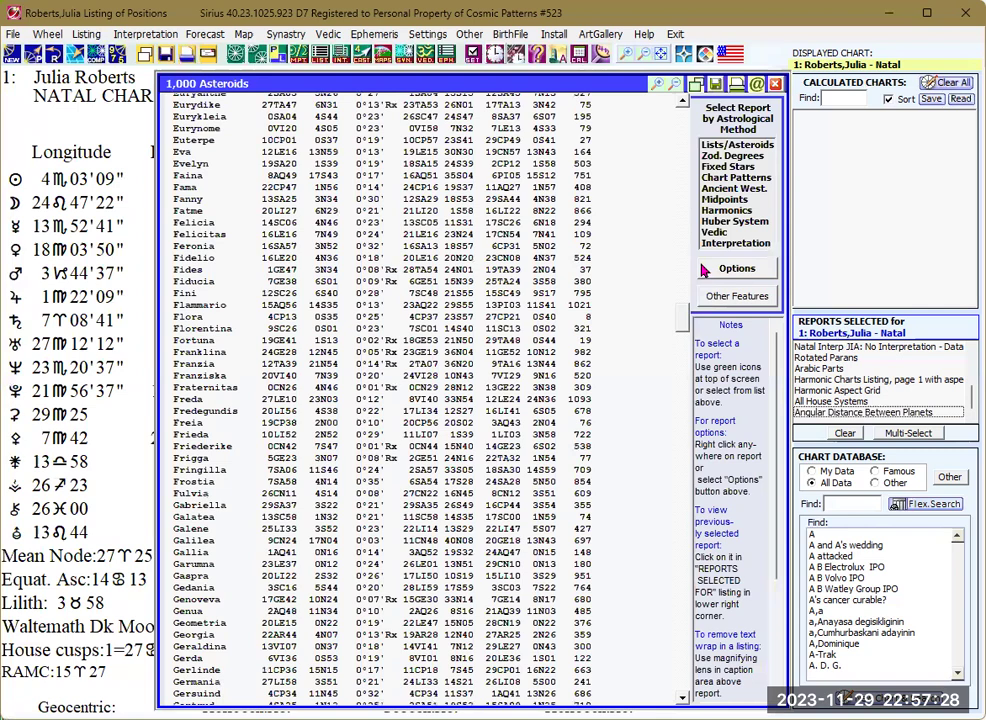
key("ctrl+Home")
scroll(490, 105, "down", 2)
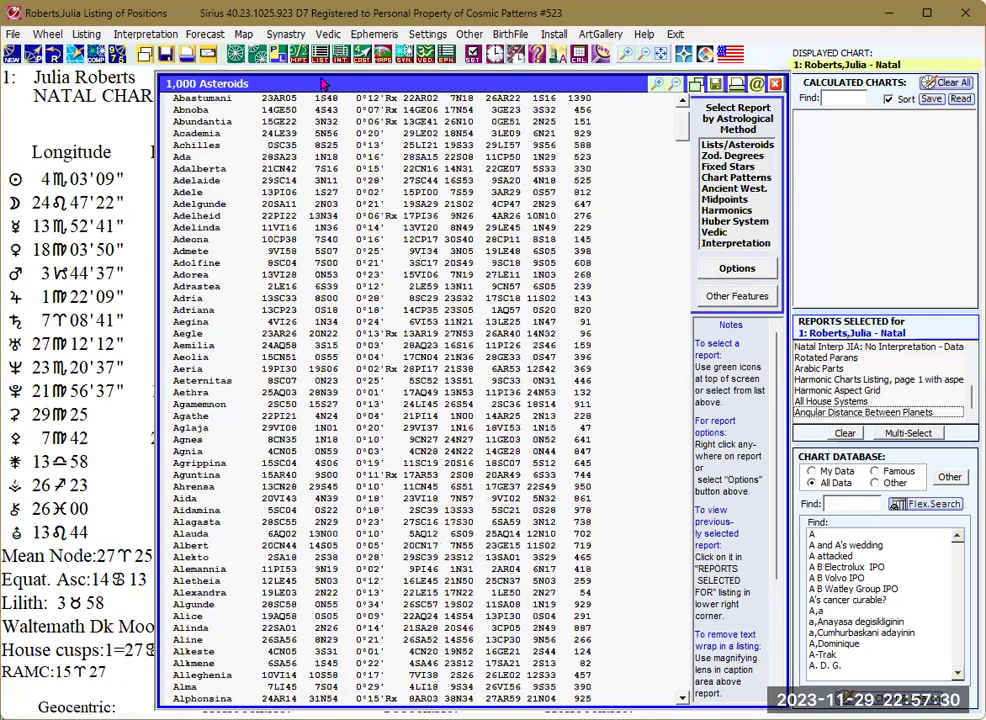
View the Declination and Latitude Graphic Display for the natal chart's planets, and close it
left_click(314, 60)
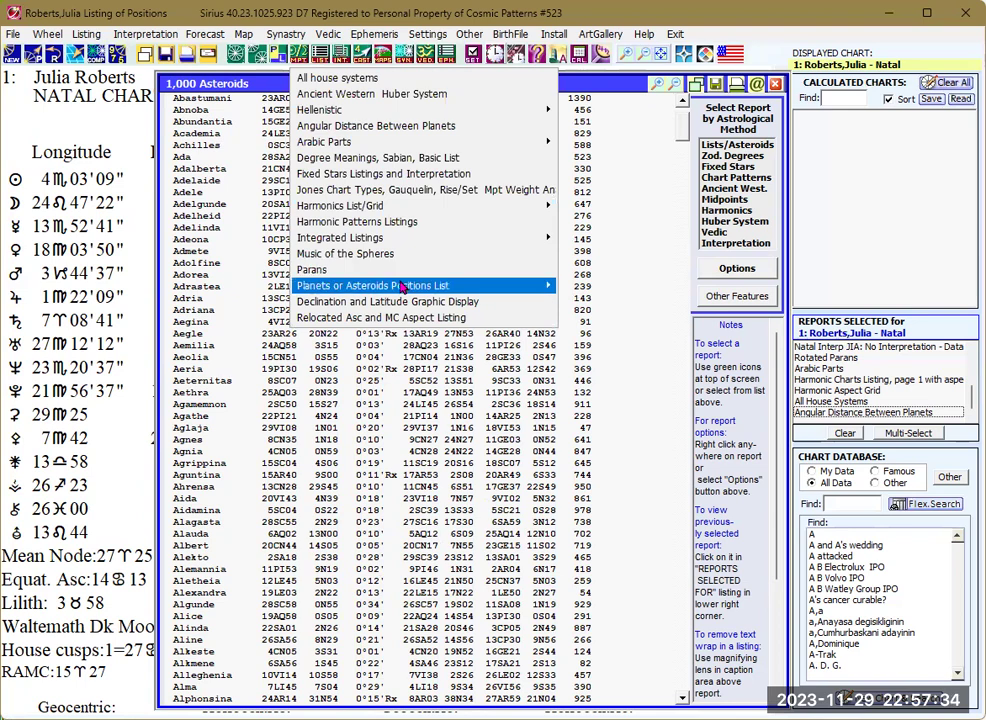
mouse_move(401, 288)
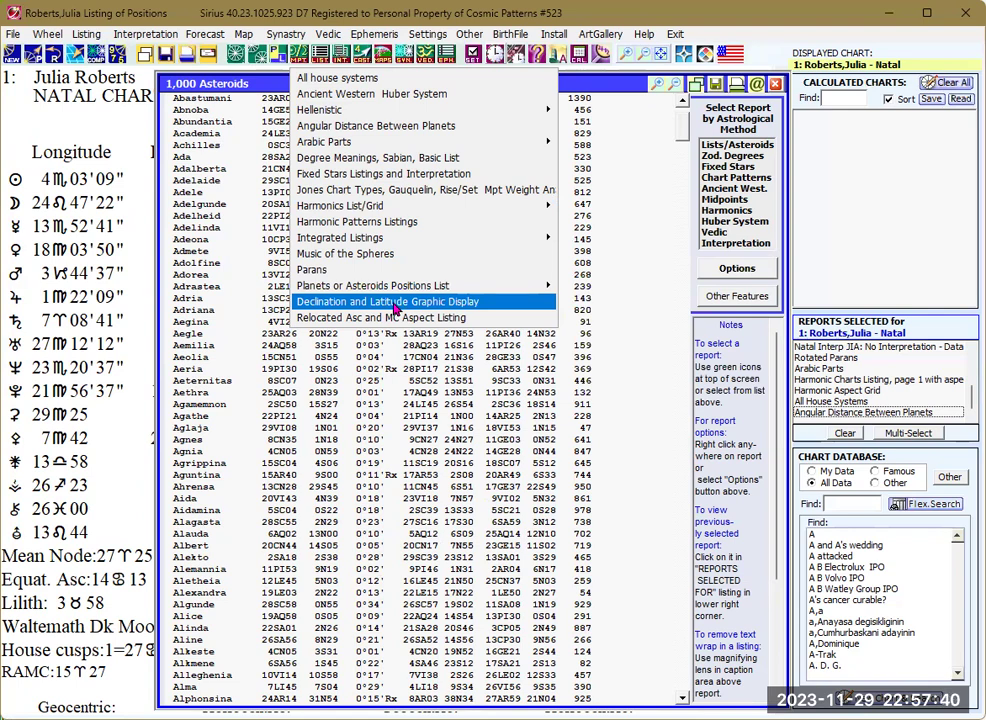
left_click(393, 309)
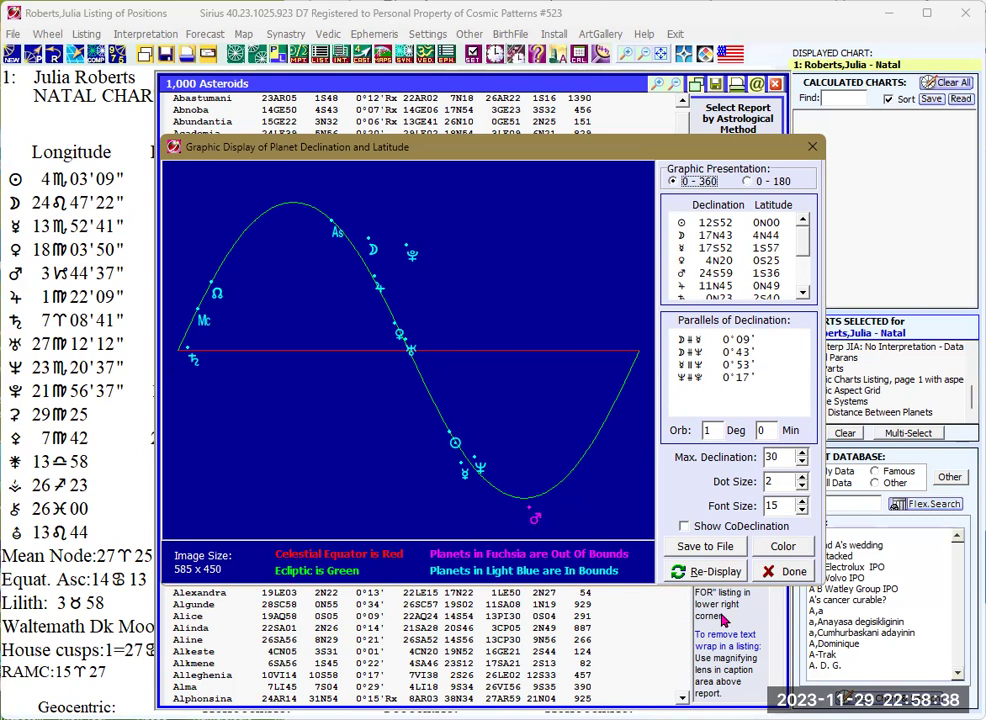
left_click(787, 576)
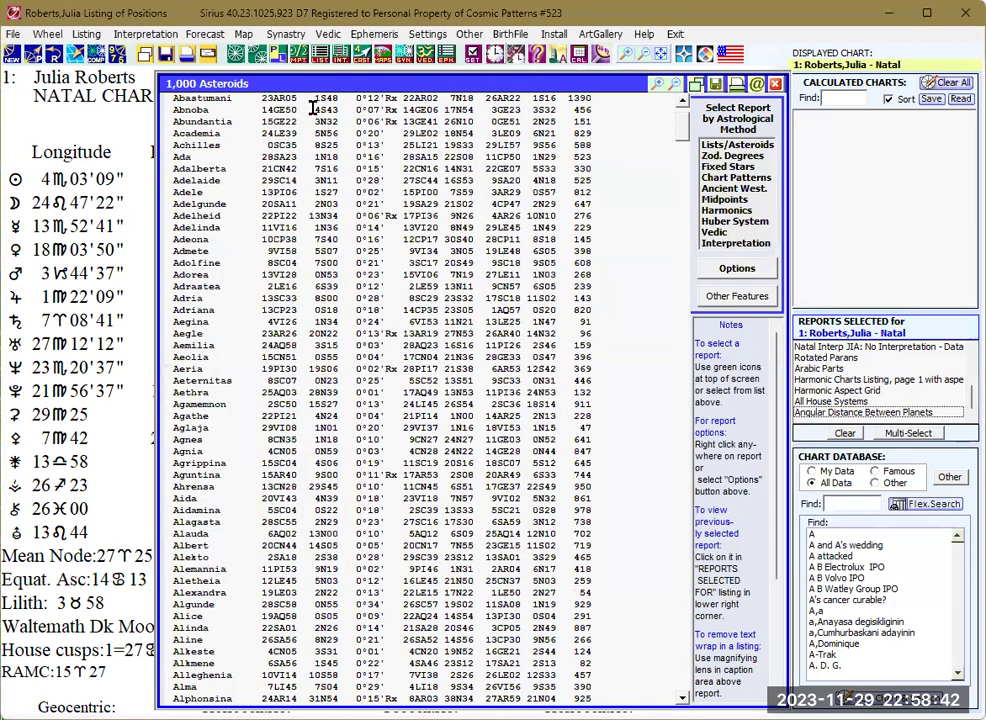
Generate the Relocated Asc and MC Aspect Listing with the Relocation: Basic + Minor Aspects report and look through its place-by-place aspects
left_click(320, 55)
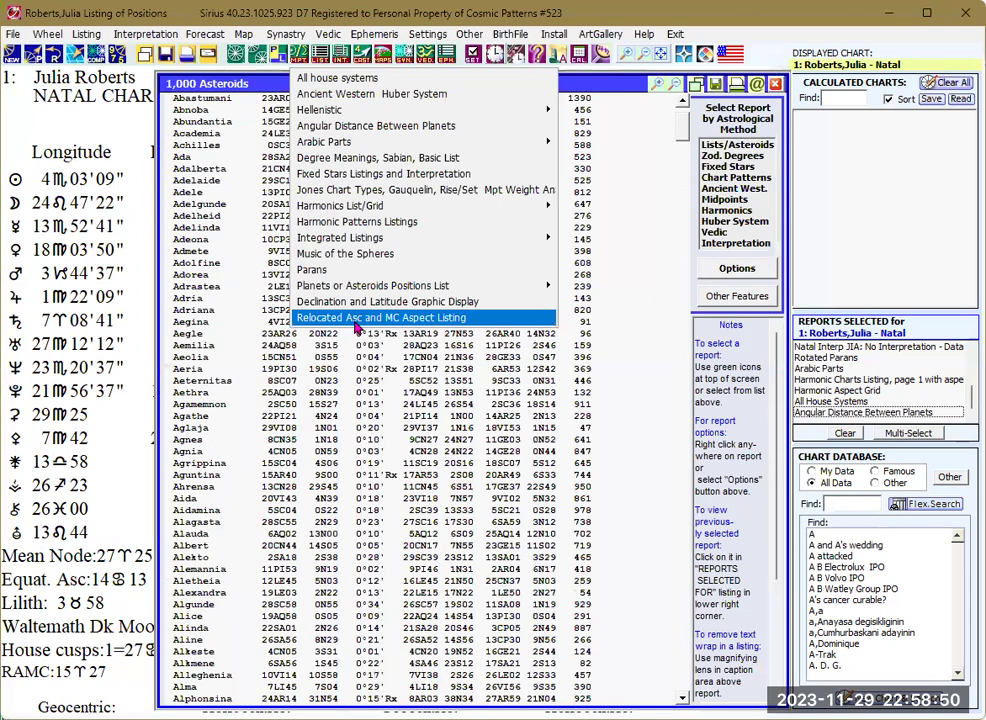
left_click(356, 320)
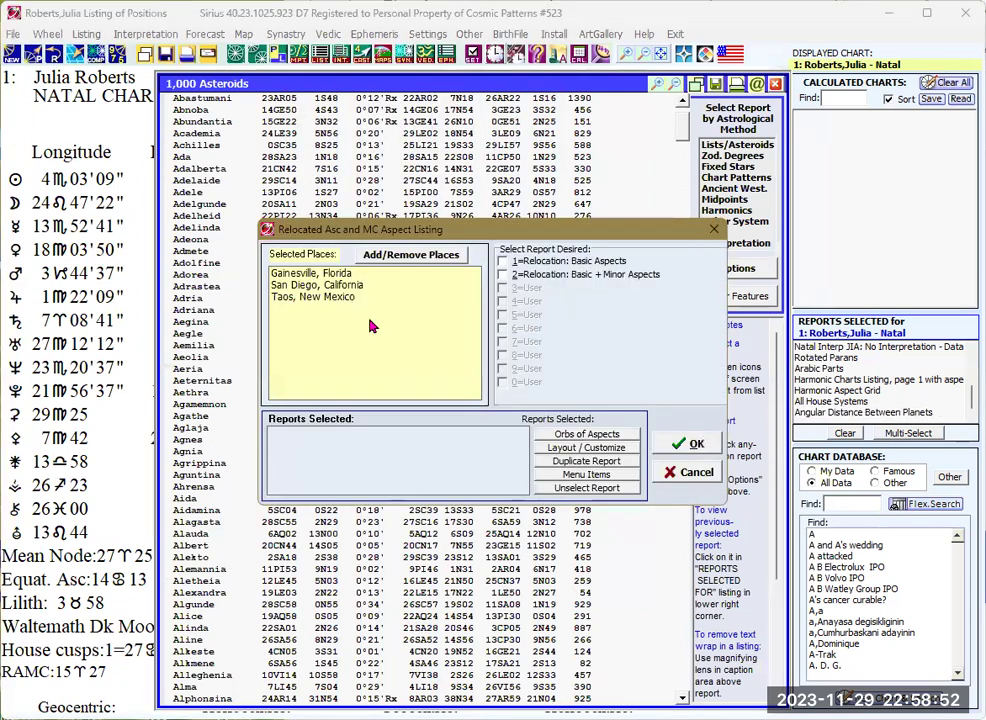
left_click(502, 275)
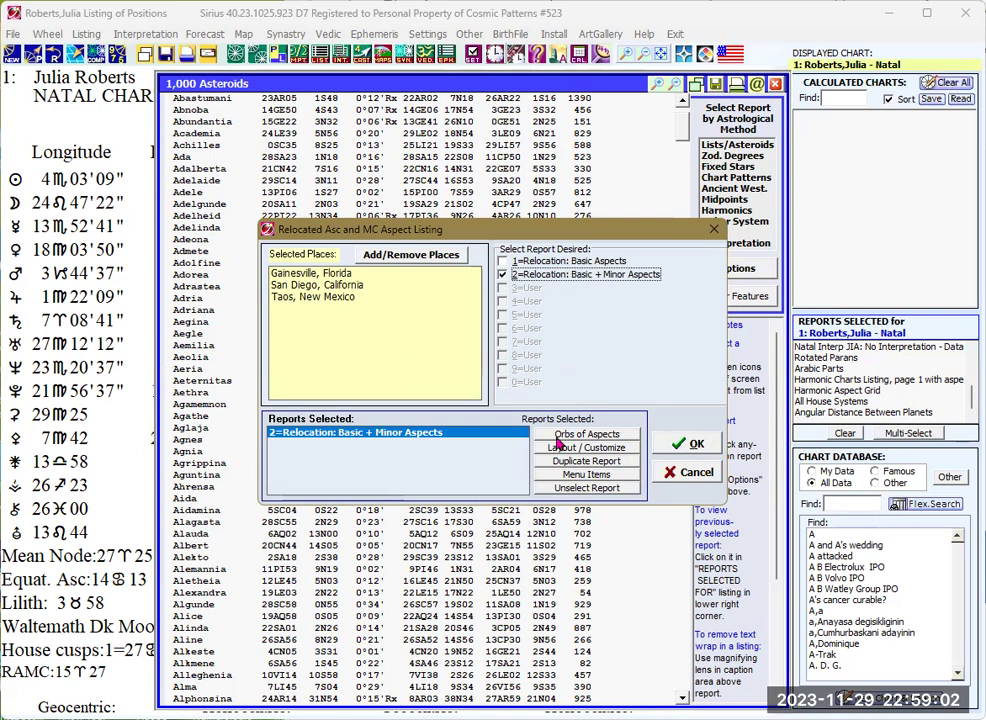
left_click(688, 445)
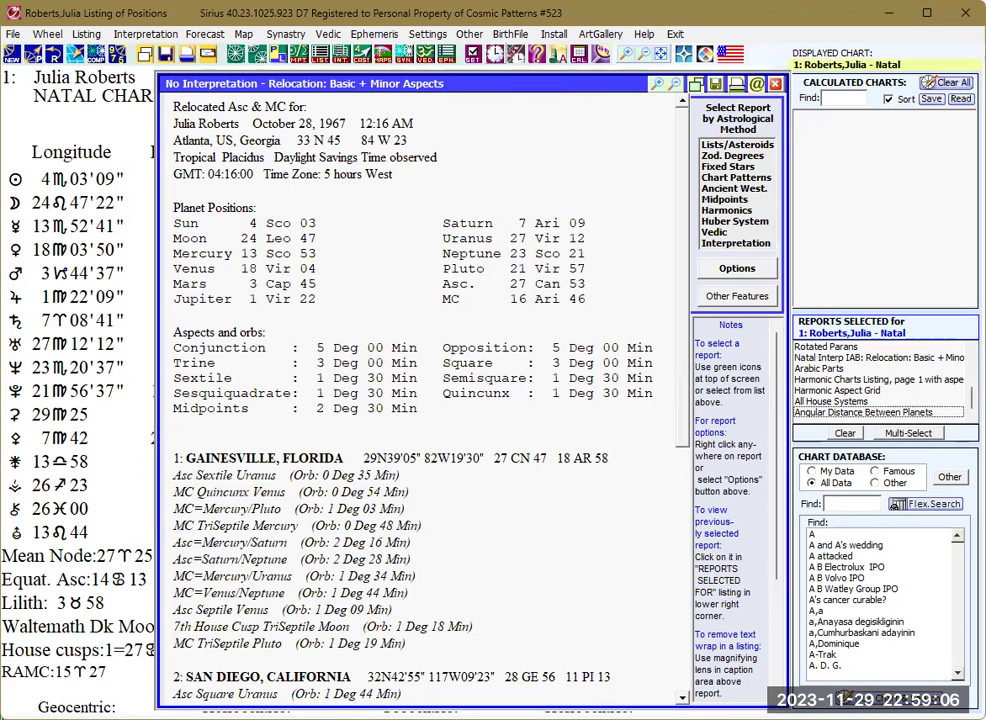
scroll(420, 390, "down", 1)
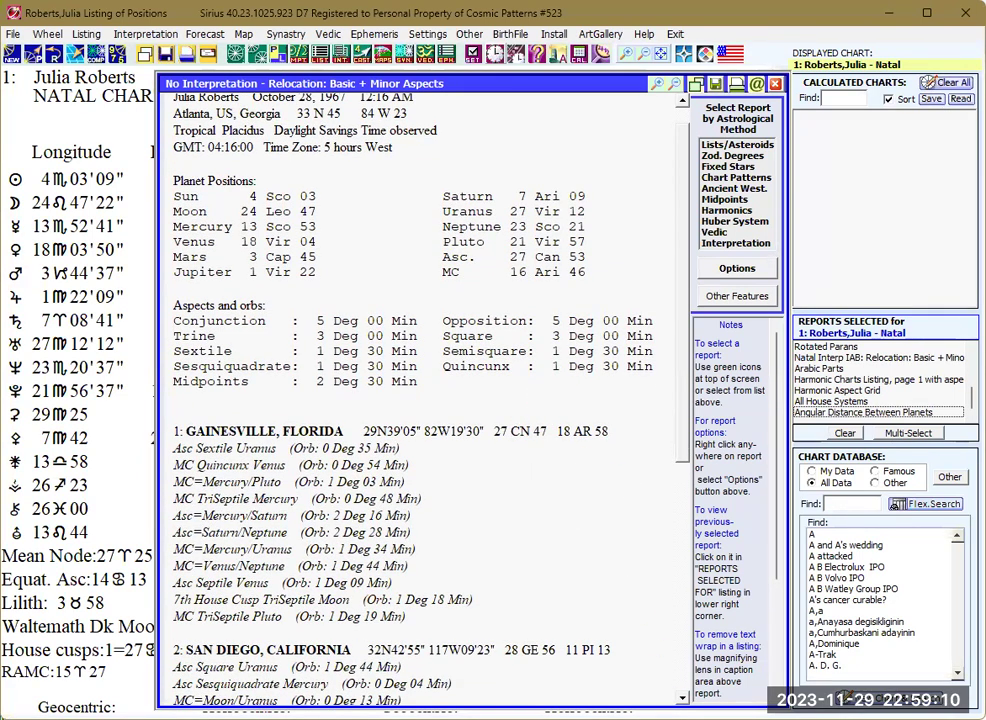
scroll(676, 668, "down", 2)
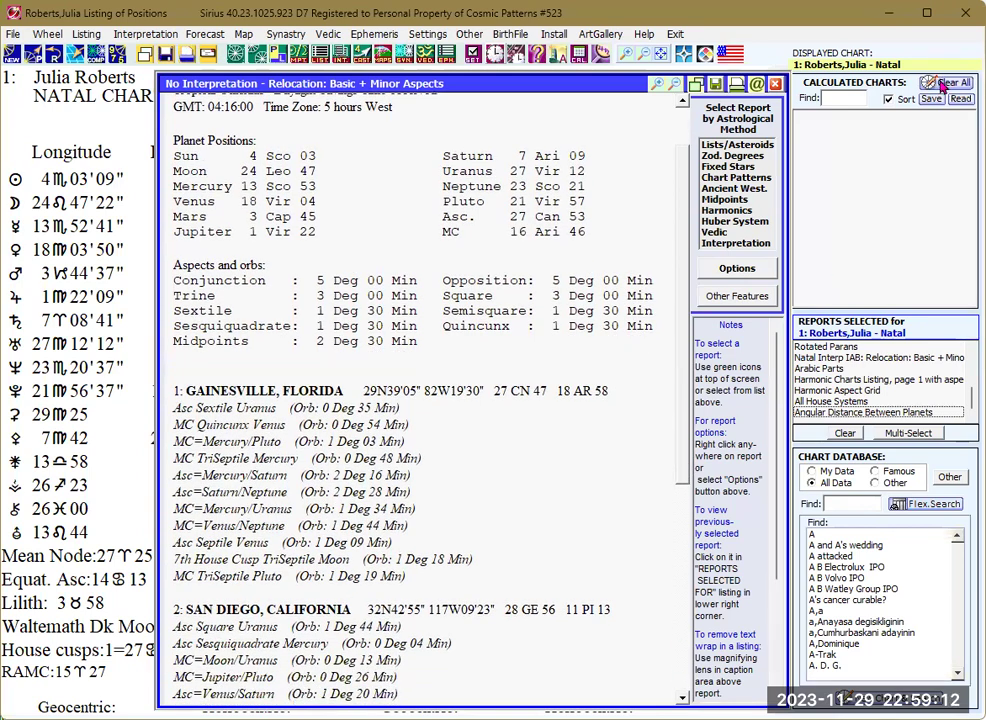